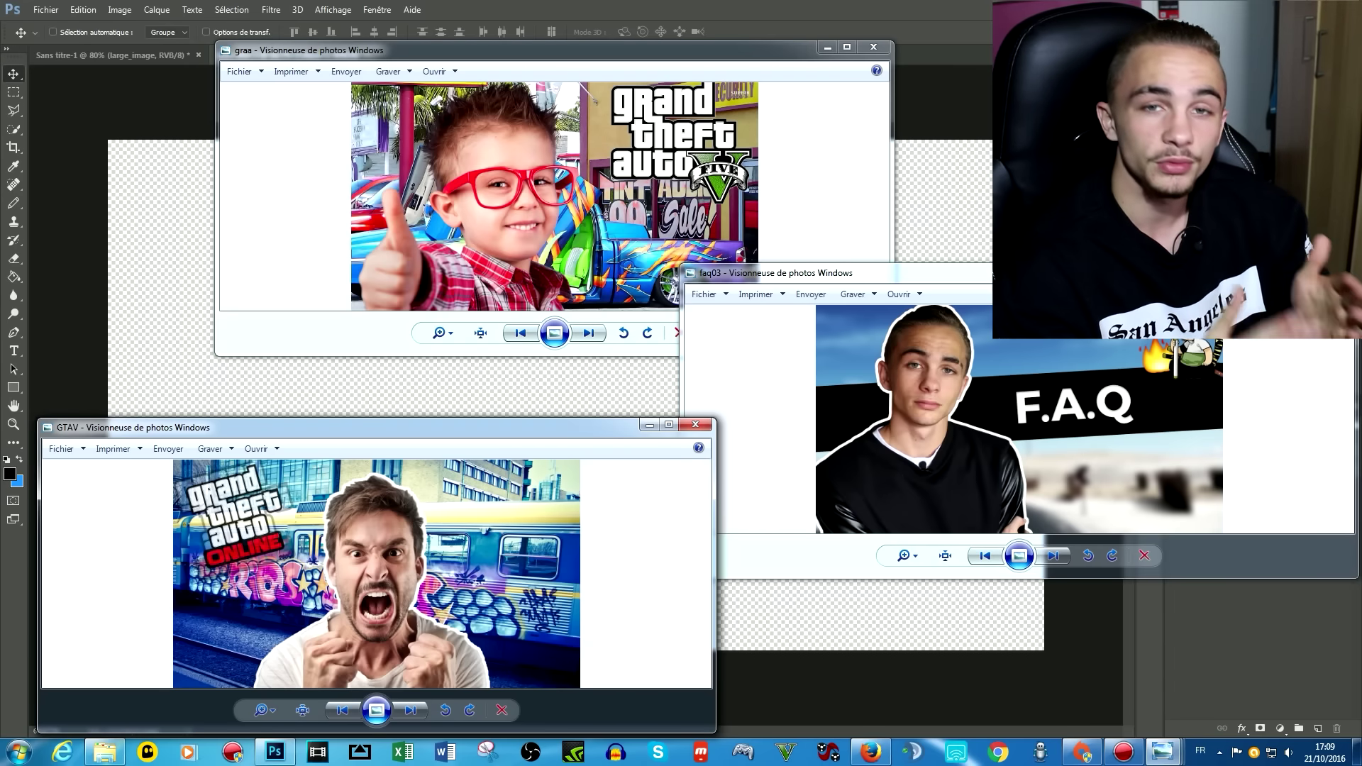
# Step: Bring the Firefox window showing the '1980 x' search results to the front
pyautogui.click(871, 751)
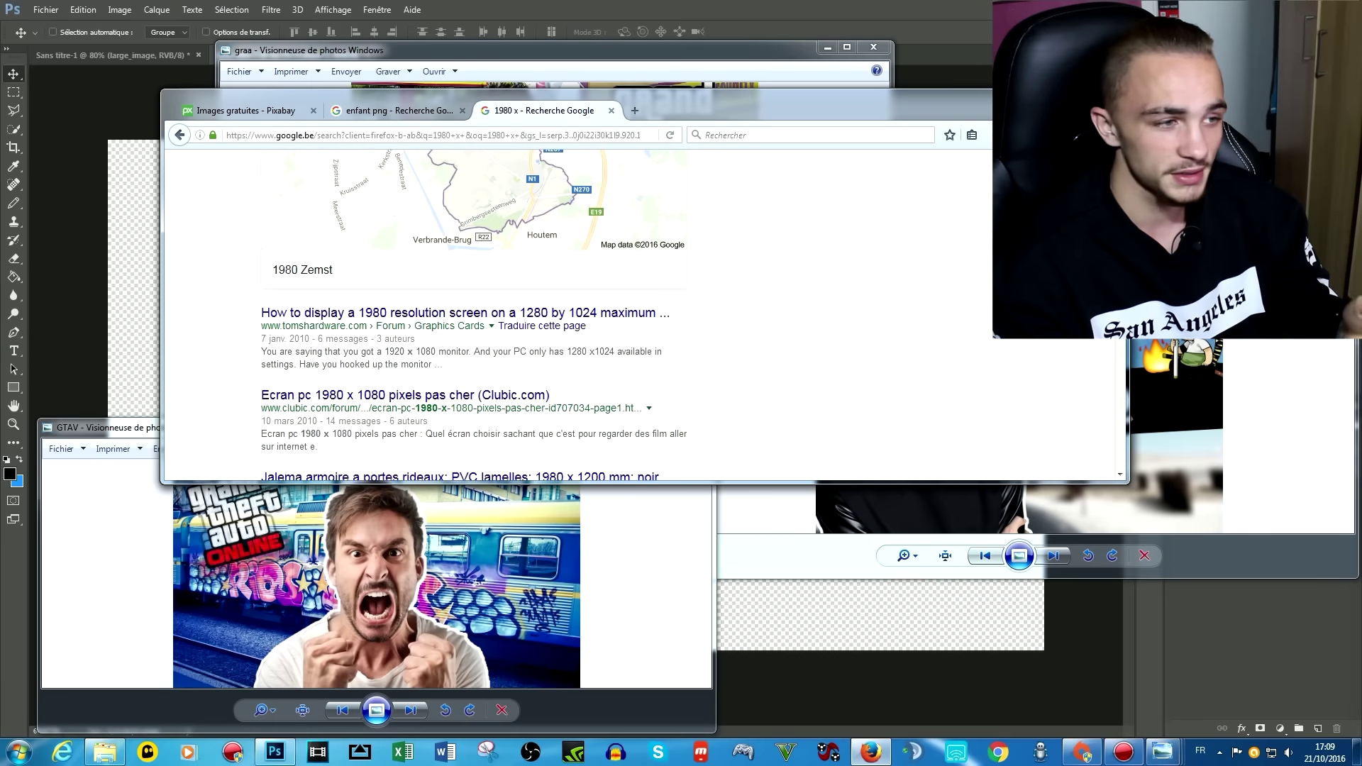
# Step: Switch to the Pixabay tab, maximize the browser, and scroll through the free images
pyautogui.hotkey('ctrl', 'Tab')
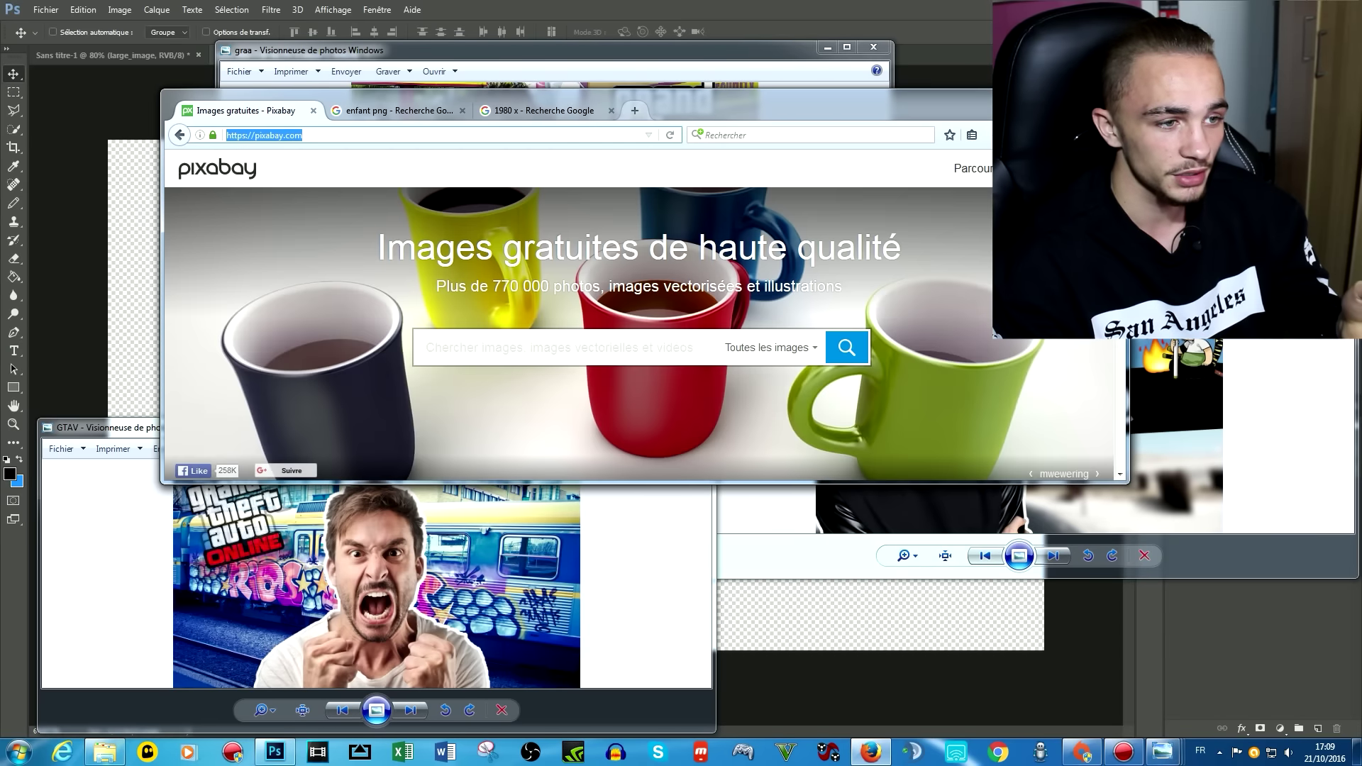
pyautogui.press('super+Up')
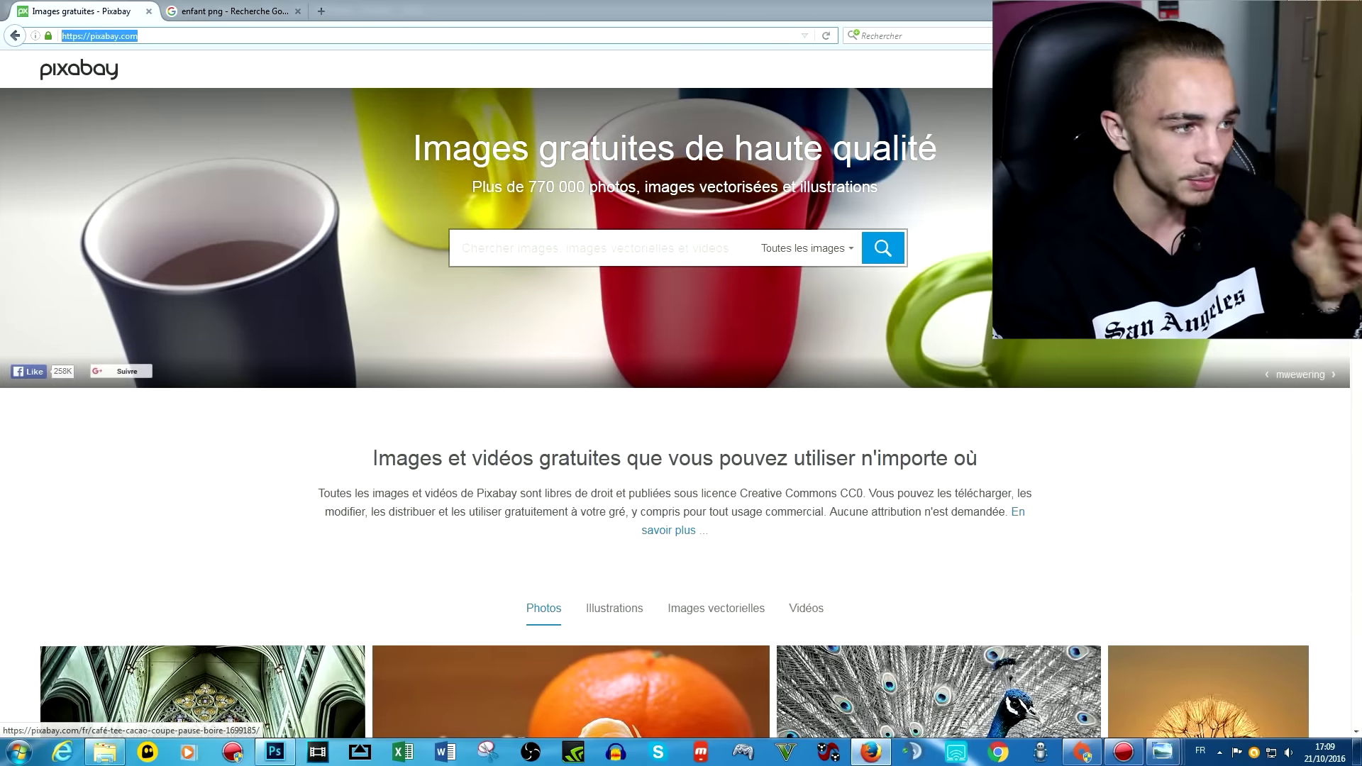
pyautogui.scroll(-5, 1042, 298)
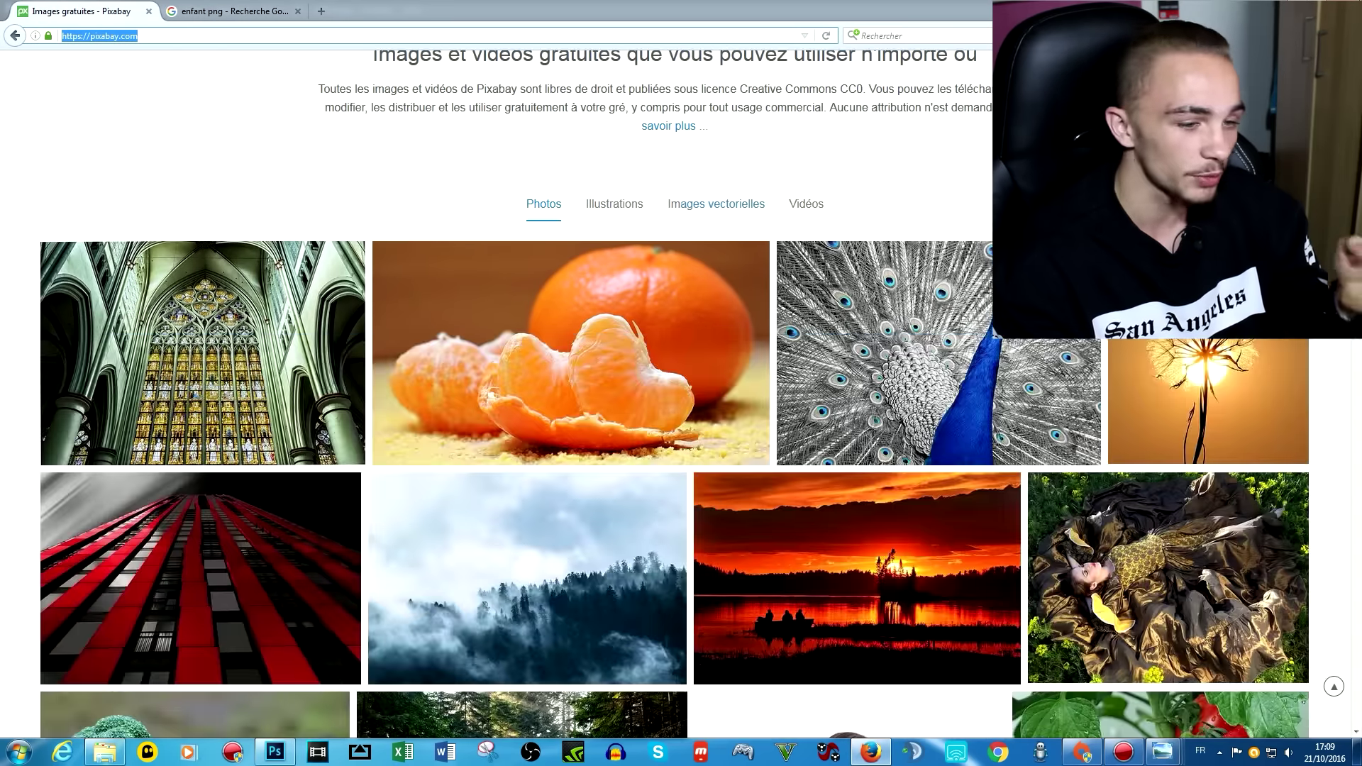
pyautogui.scroll(-3, 995, 333)
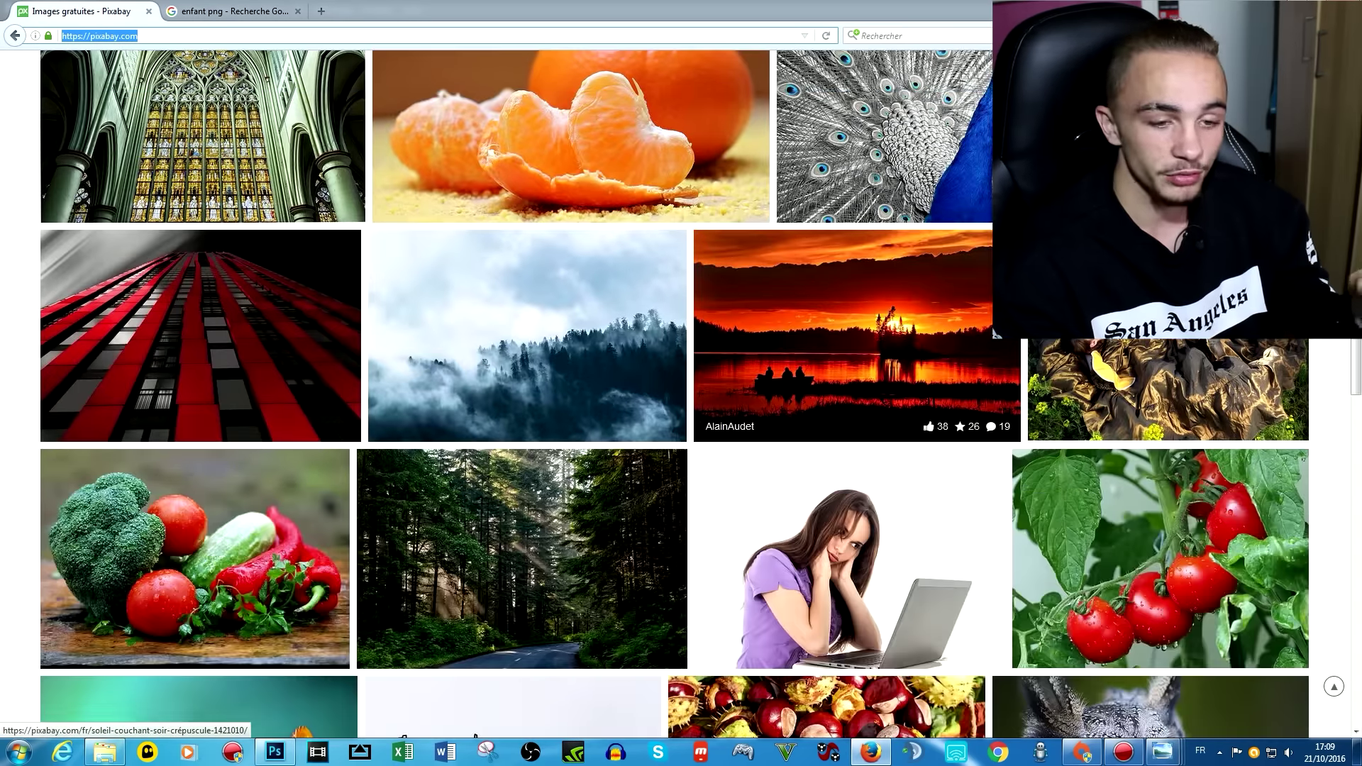
pyautogui.scroll(-5, 995, 333)
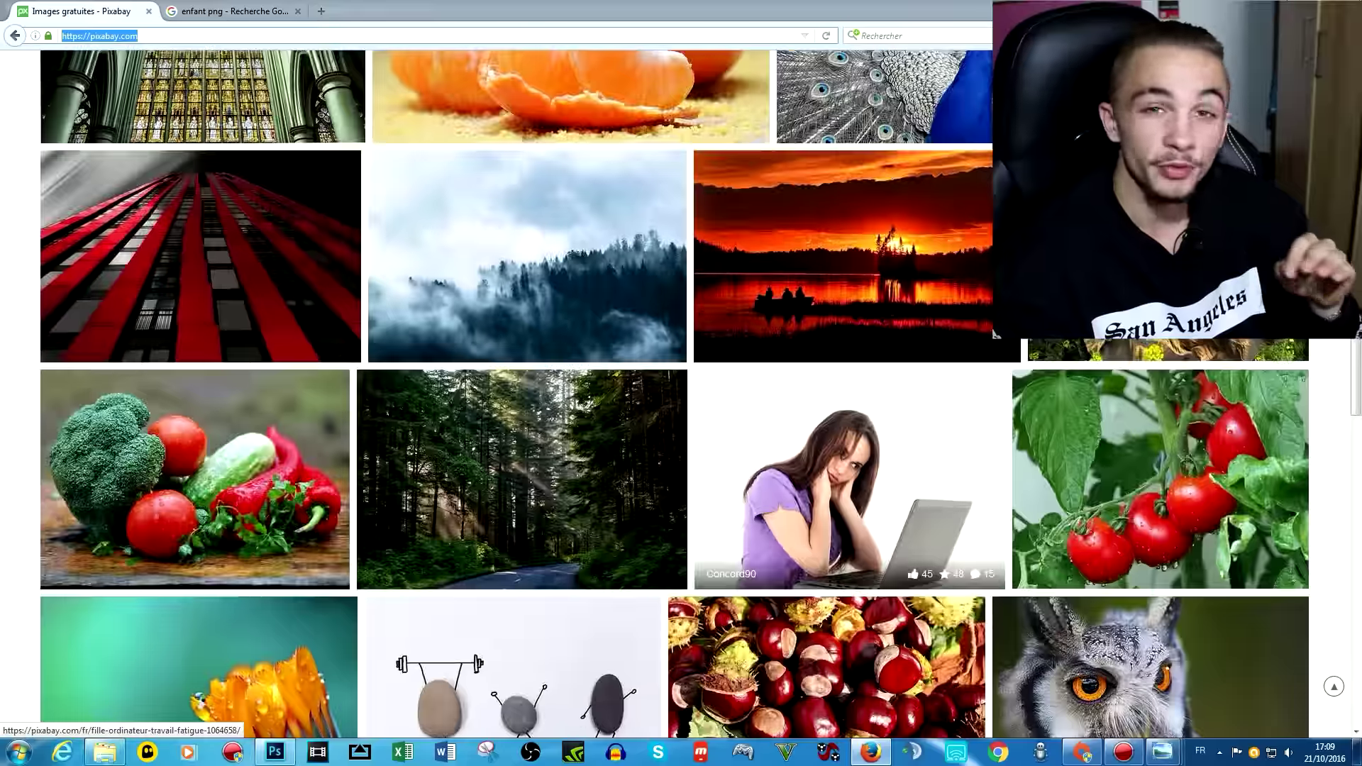
pyautogui.scroll(9, 995, 334)
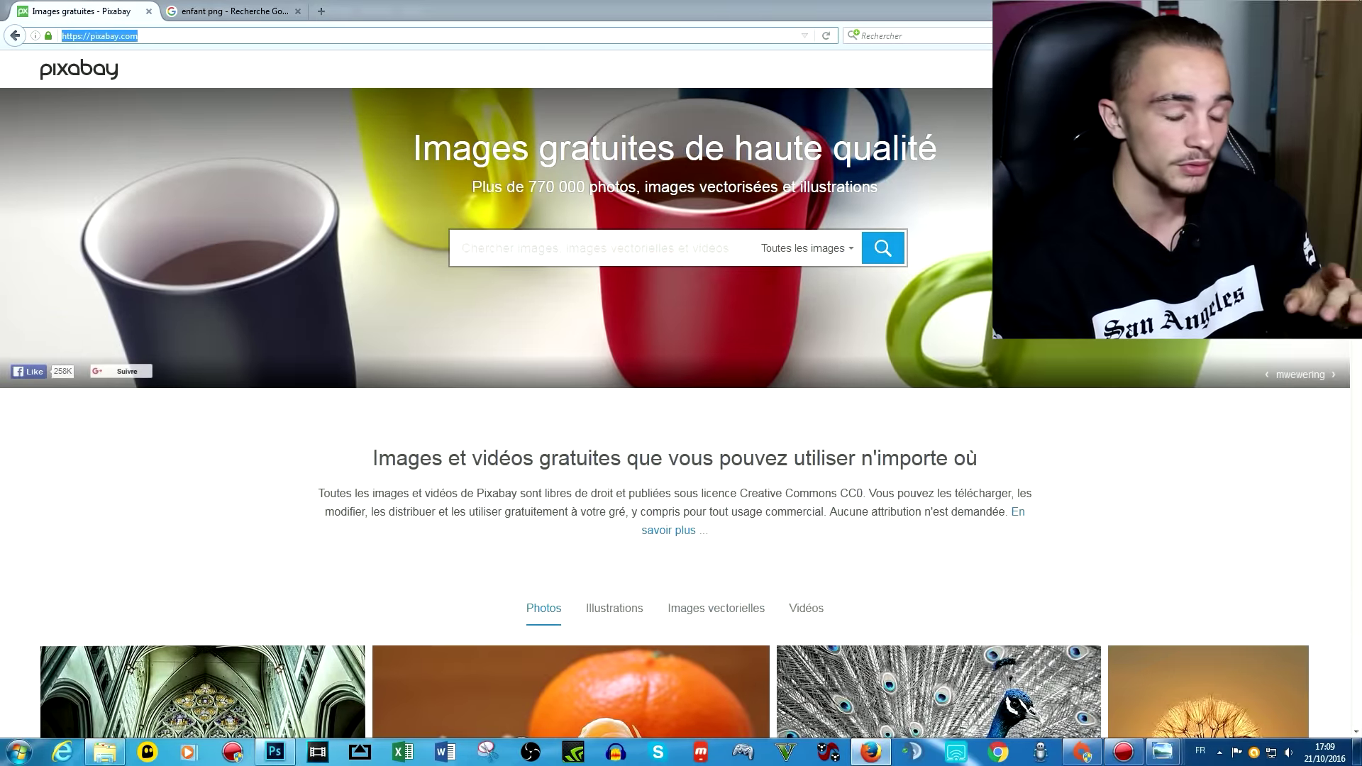
pyautogui.scroll(-6, 995, 333)
pyautogui.scroll(-7, 995, 333)
pyautogui.scroll(-4, 995, 333)
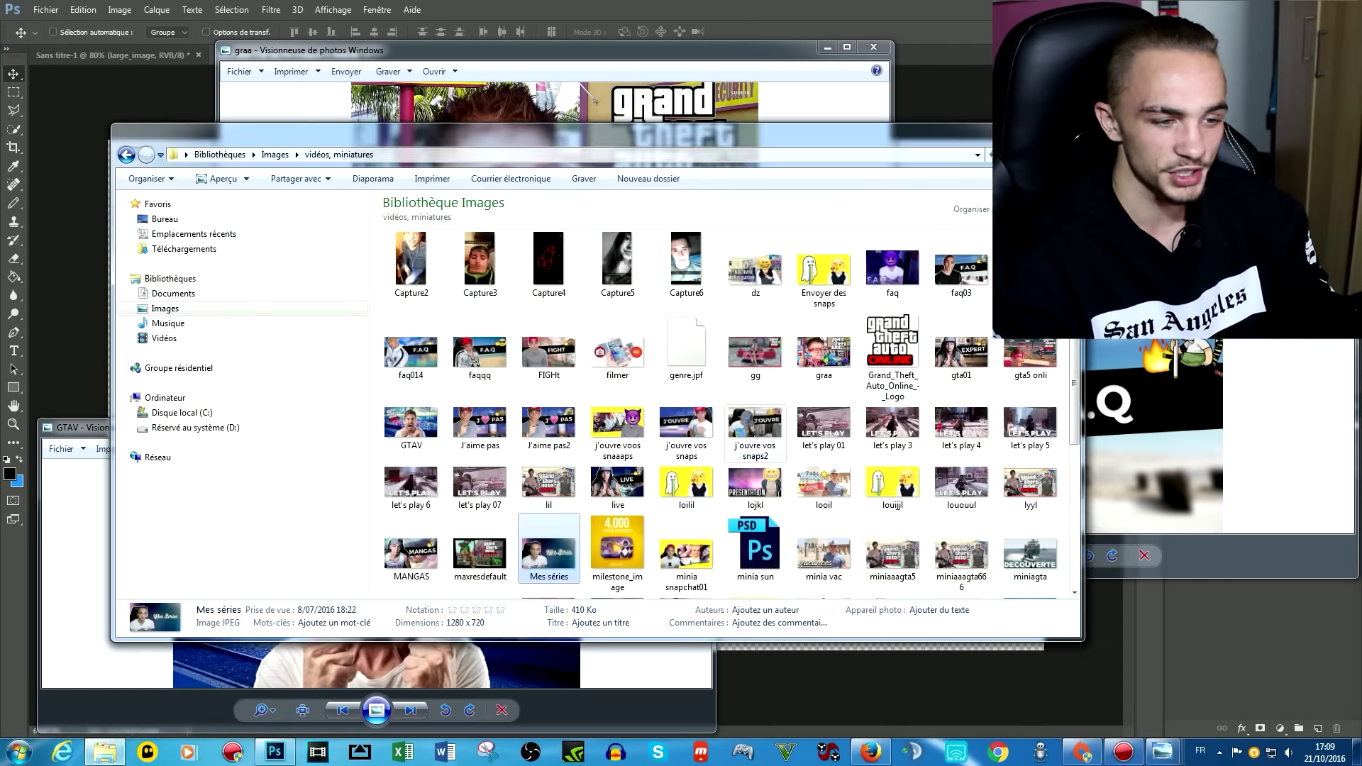
pyautogui.scroll(-3, 720, 397)
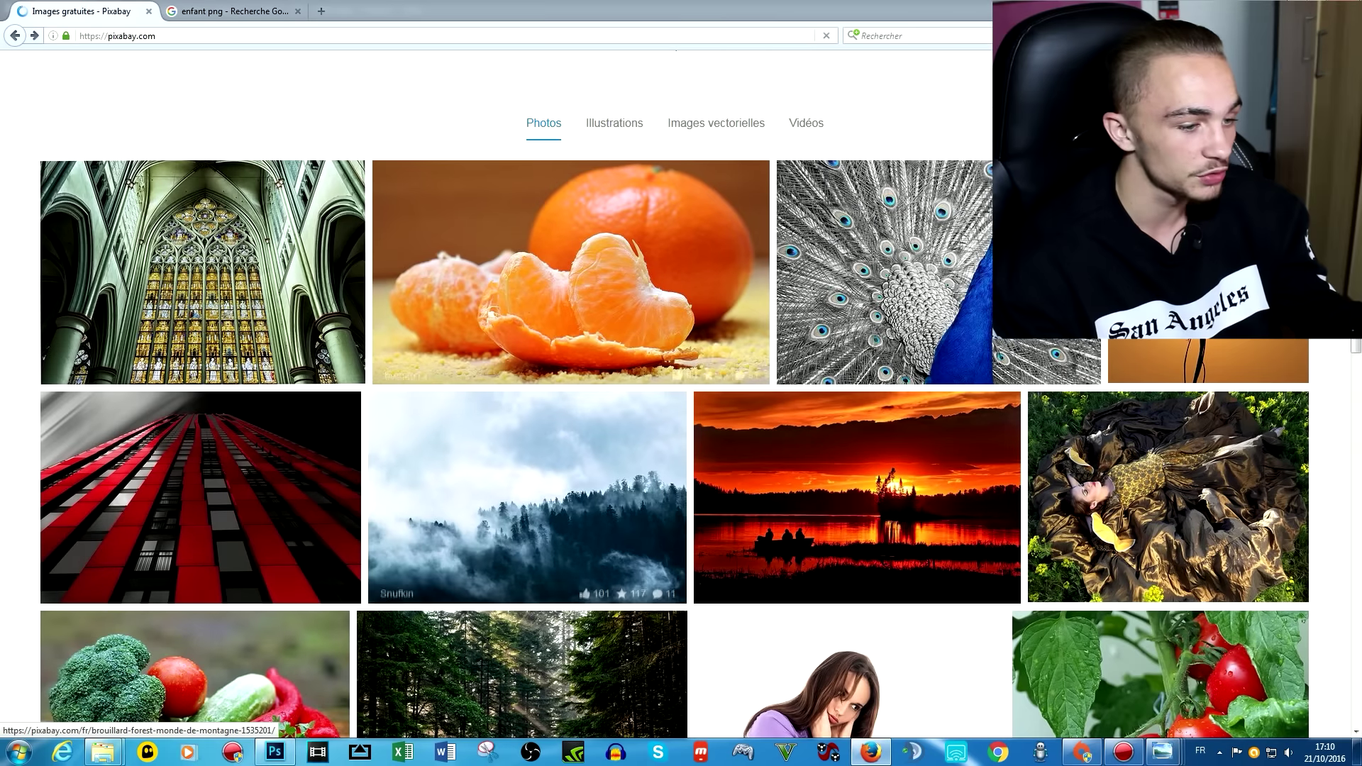
# Step: Download the foggy forest photo and reveal fog-1535201_1920 in the Downloads folder
pyautogui.click(525, 496)
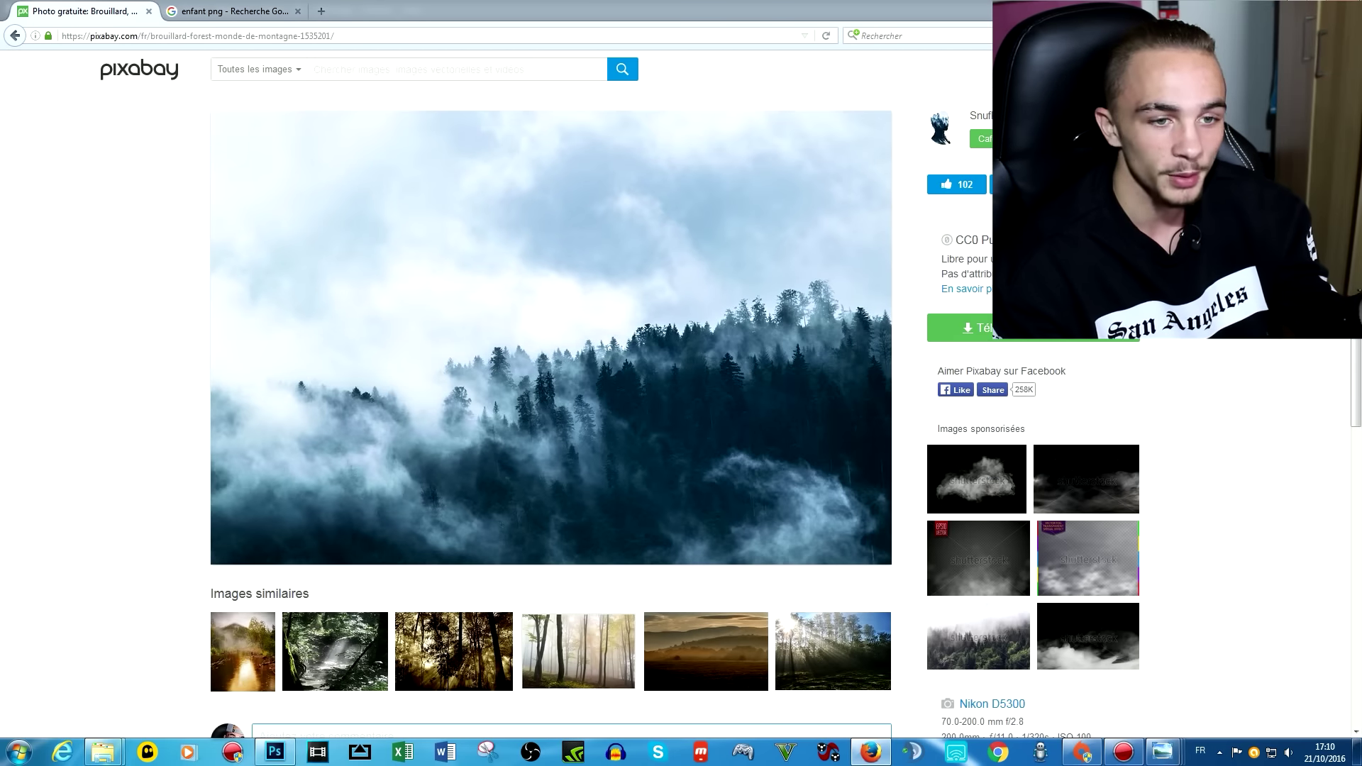
pyautogui.click(1233, 36)
pyautogui.click(1221, 83)
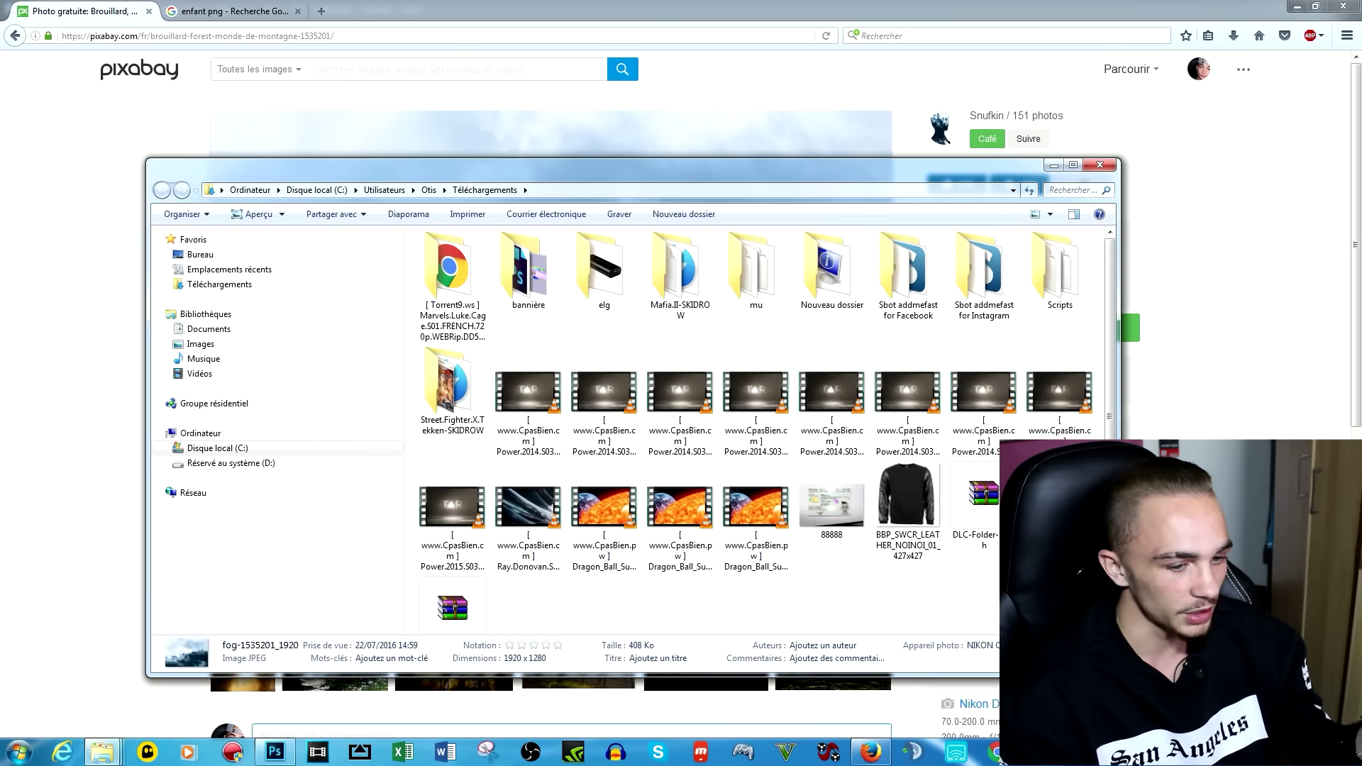
# Step: Place fog-1535201_1920 into the new document, scaled to cover the whole canvas
pyautogui.moveTo(539, 567)
pyautogui.mouseDown()
pyautogui.moveTo(273, 745)
pyautogui.moveTo(576, 394)
pyautogui.mouseUp()
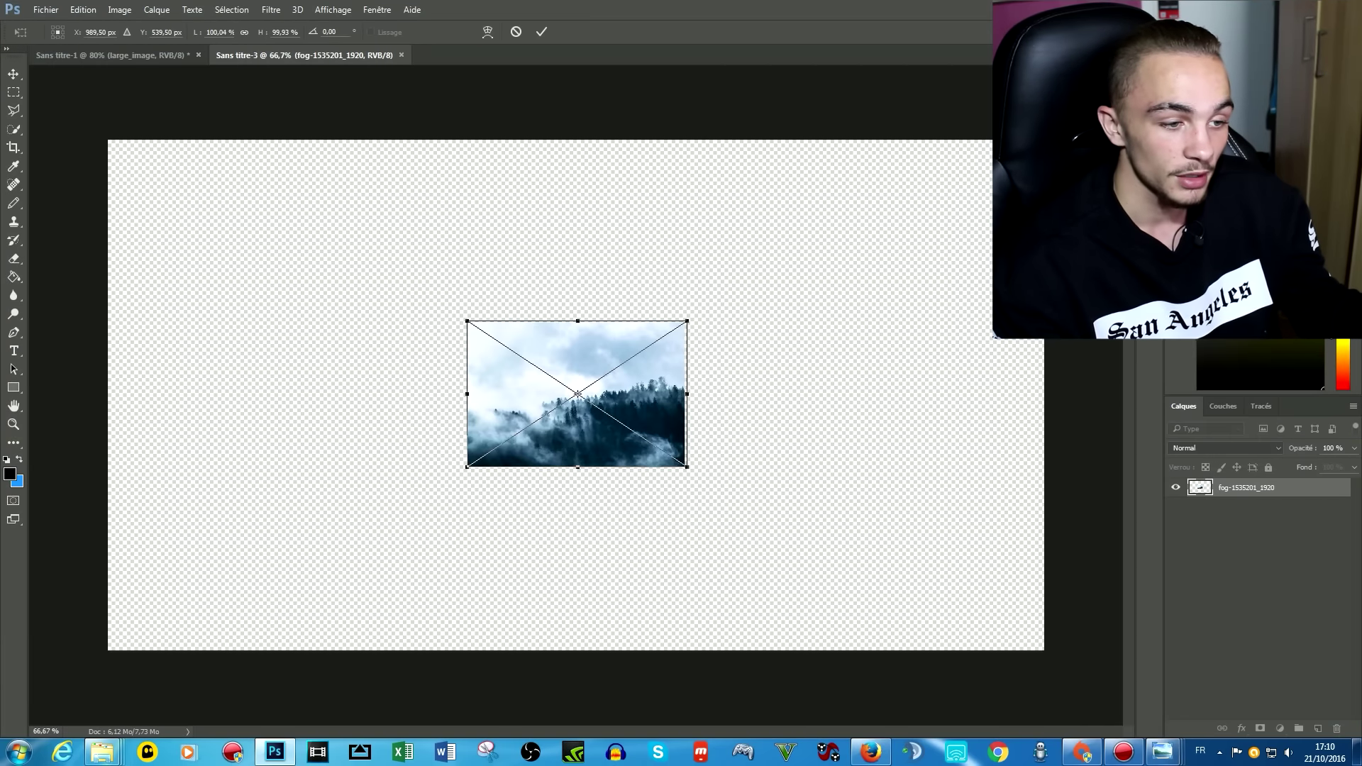
pyautogui.moveTo(686, 321); pyautogui.dragTo(993, 116)
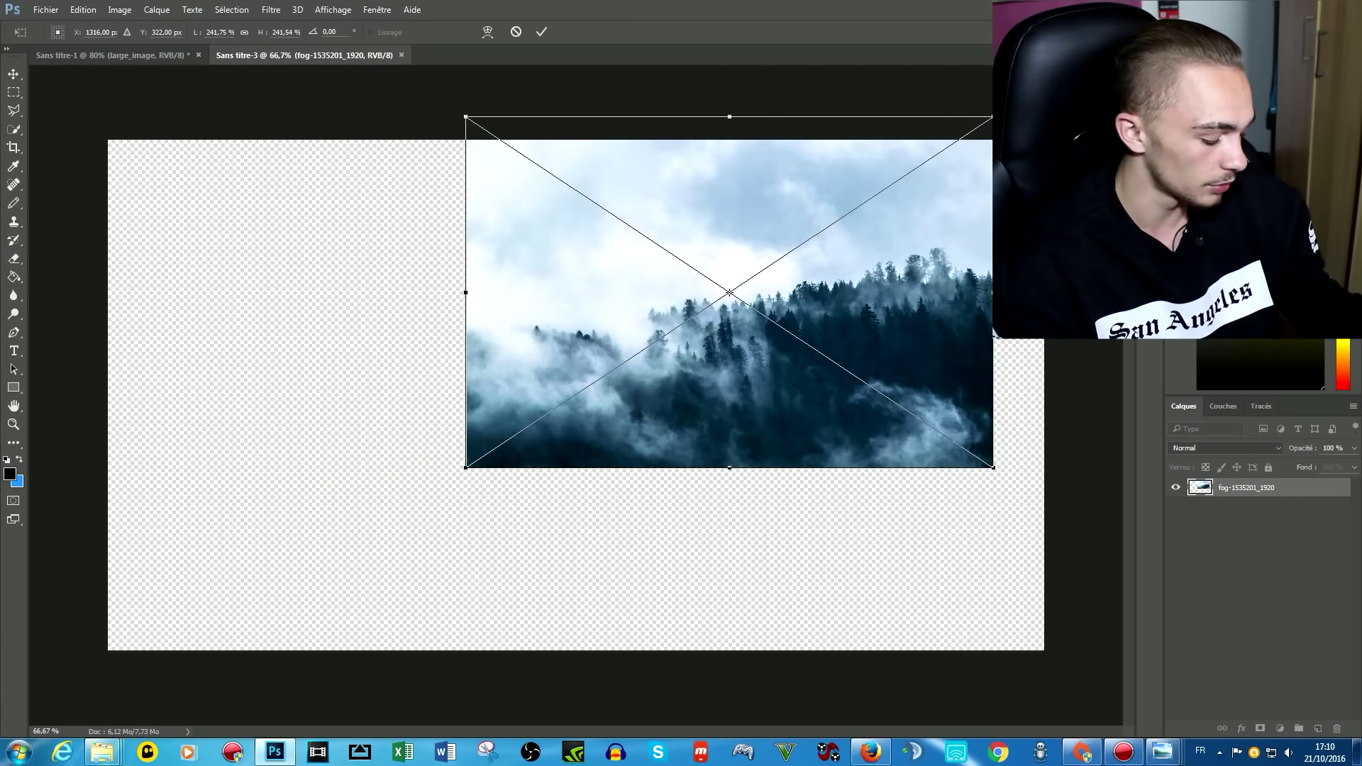
pyautogui.moveTo(465, 467); pyautogui.dragTo(124, 696)
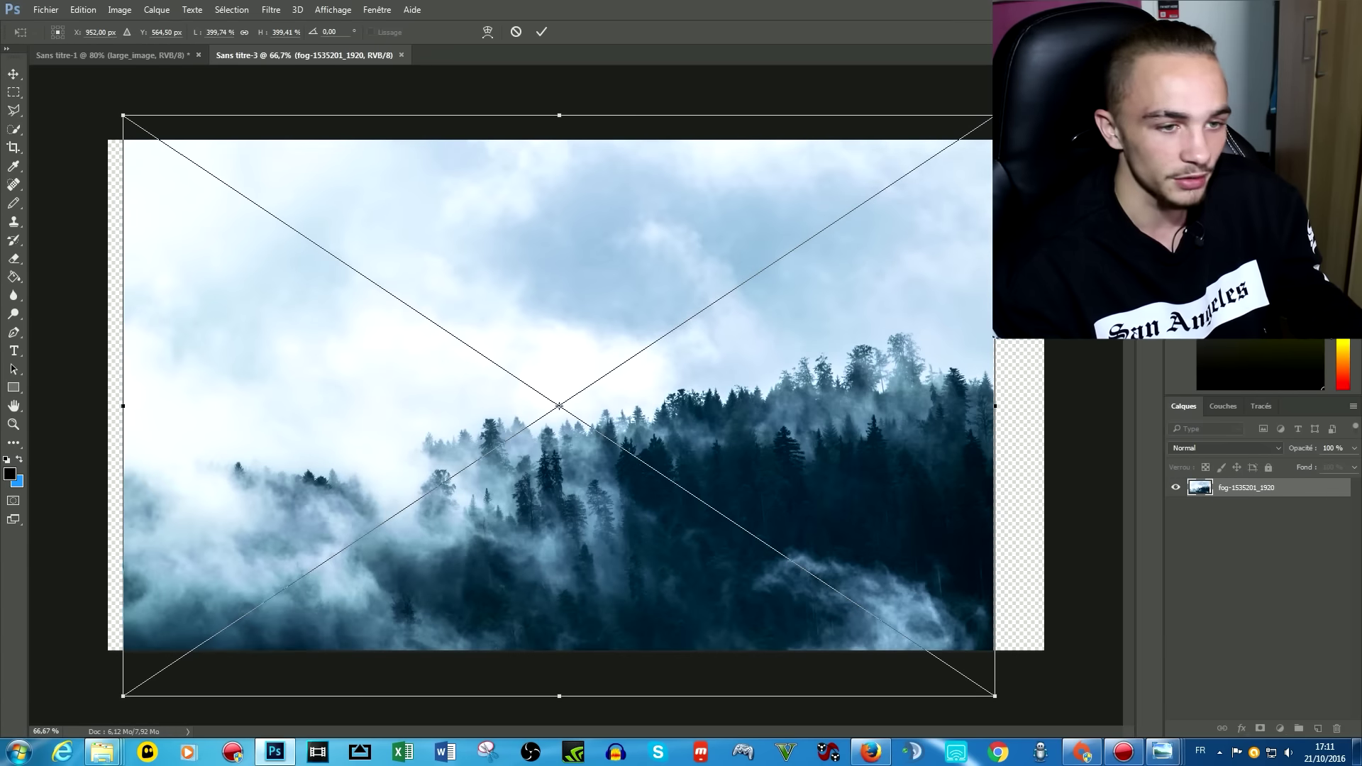
pyautogui.moveTo(994, 405); pyautogui.dragTo(1044, 406)
pyautogui.press('Return')
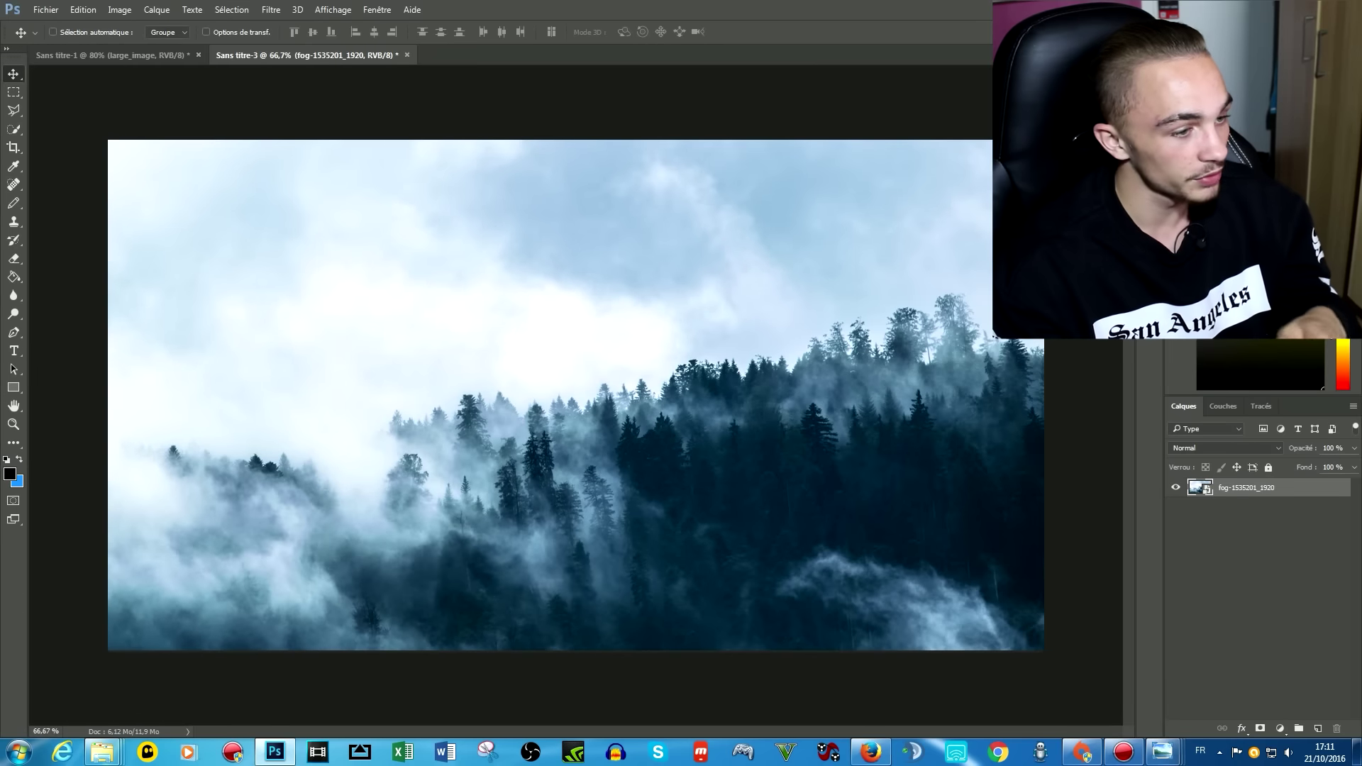
pyautogui.click(271, 10)
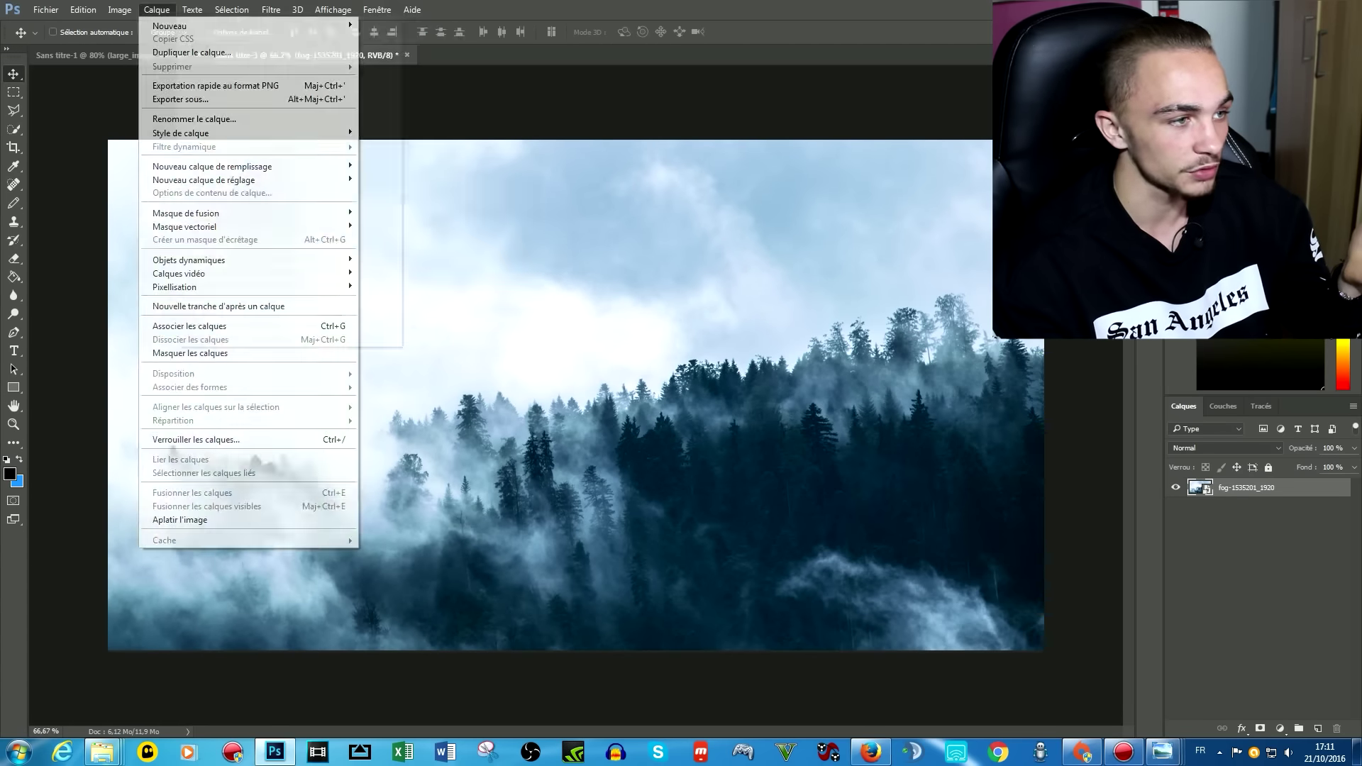
pyautogui.moveTo(279, 206)
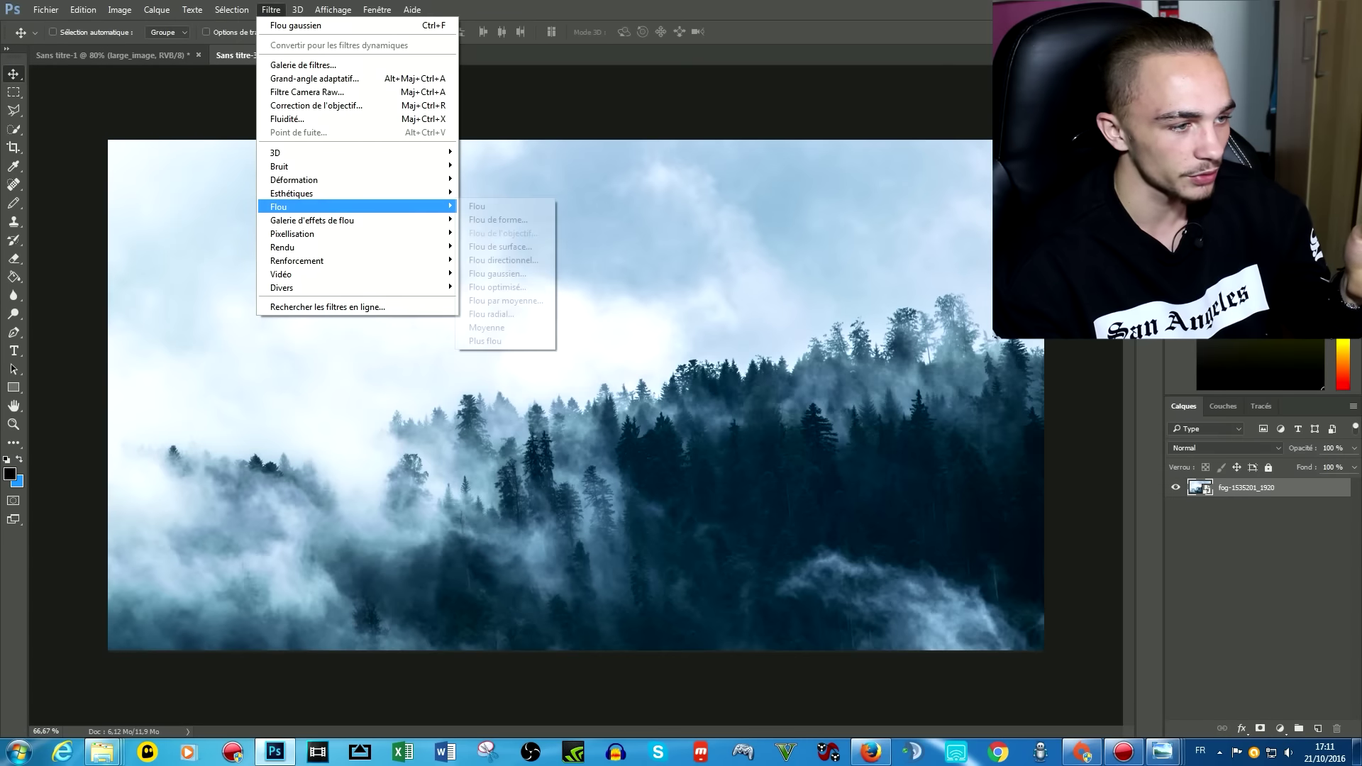
# Step: Apply a Gaussian Blur with a 12-pixel radius to the fog layer
pyautogui.click(496, 273)
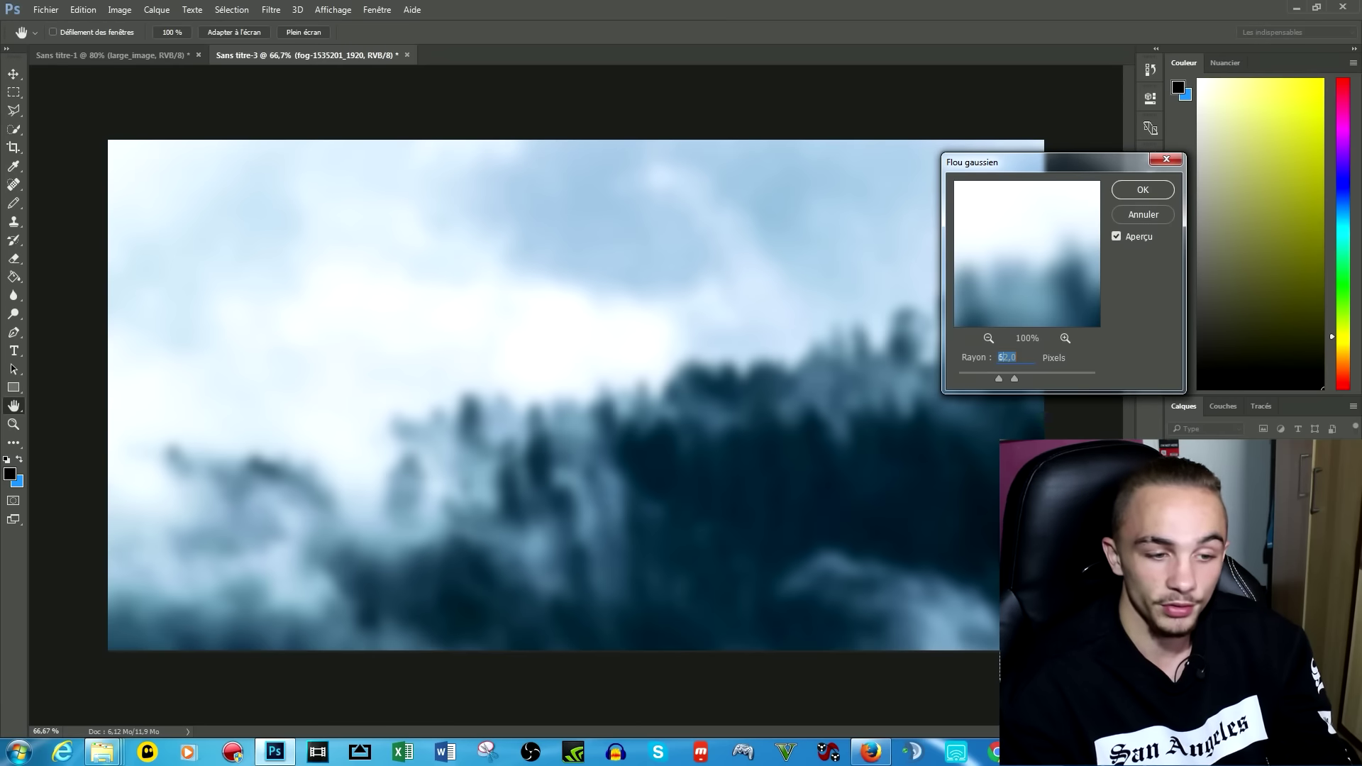
pyautogui.write('6')
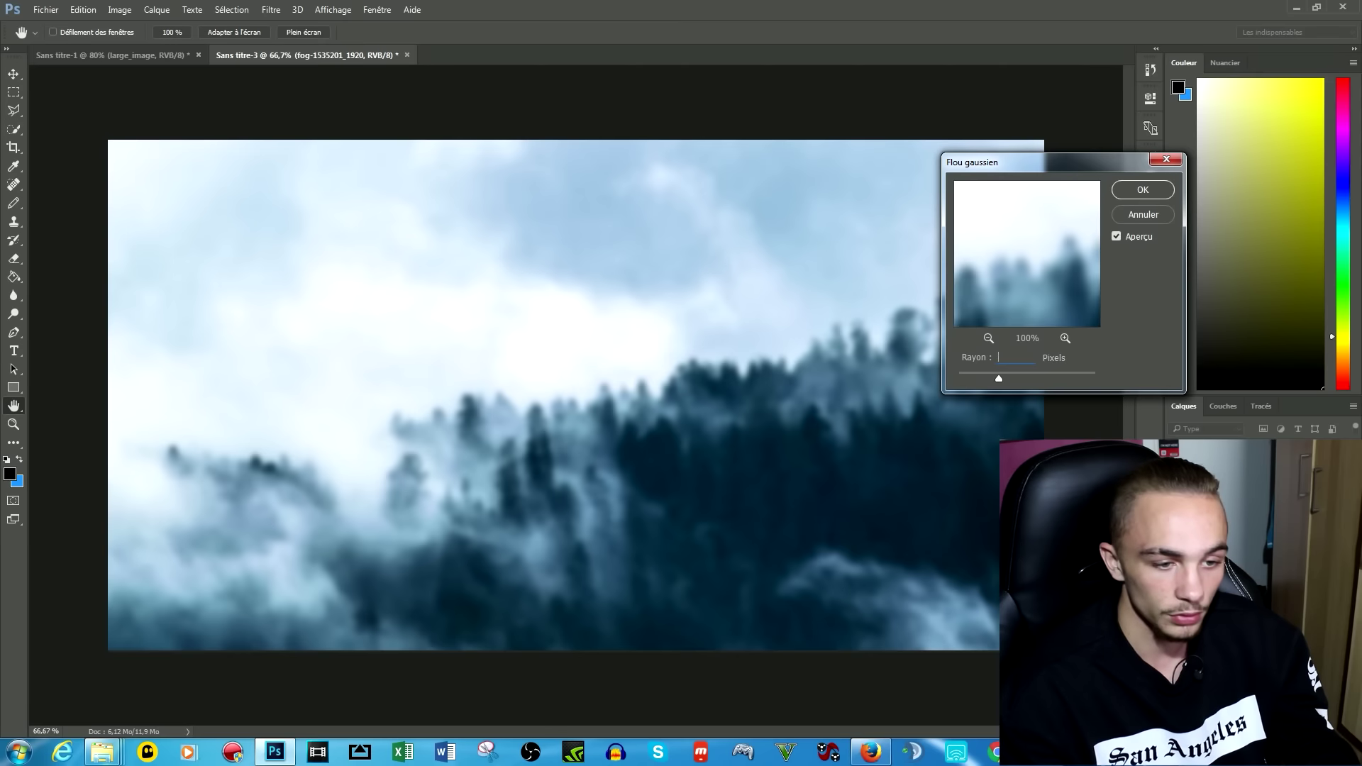
pyautogui.press('BackSpace')
pyautogui.write('1')
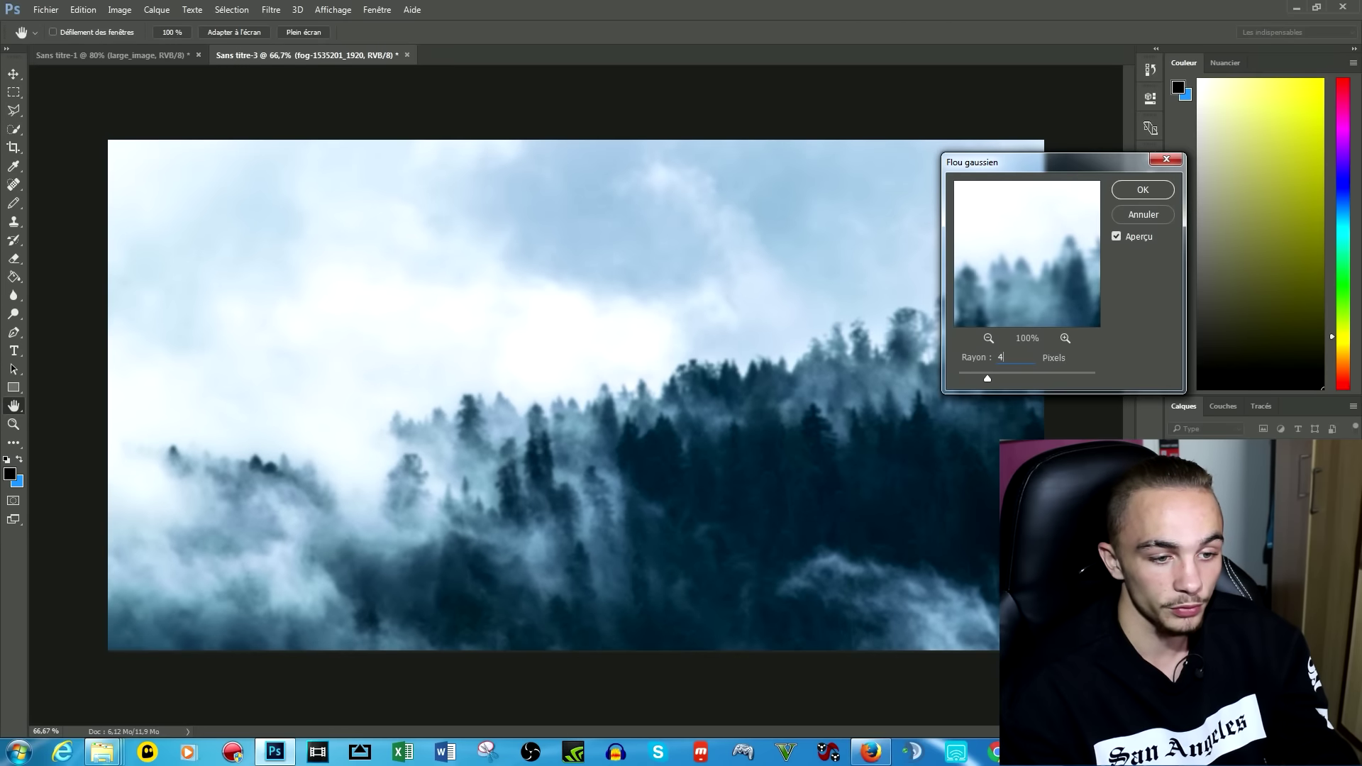
pyautogui.press('BackSpace')
pyautogui.write('3')
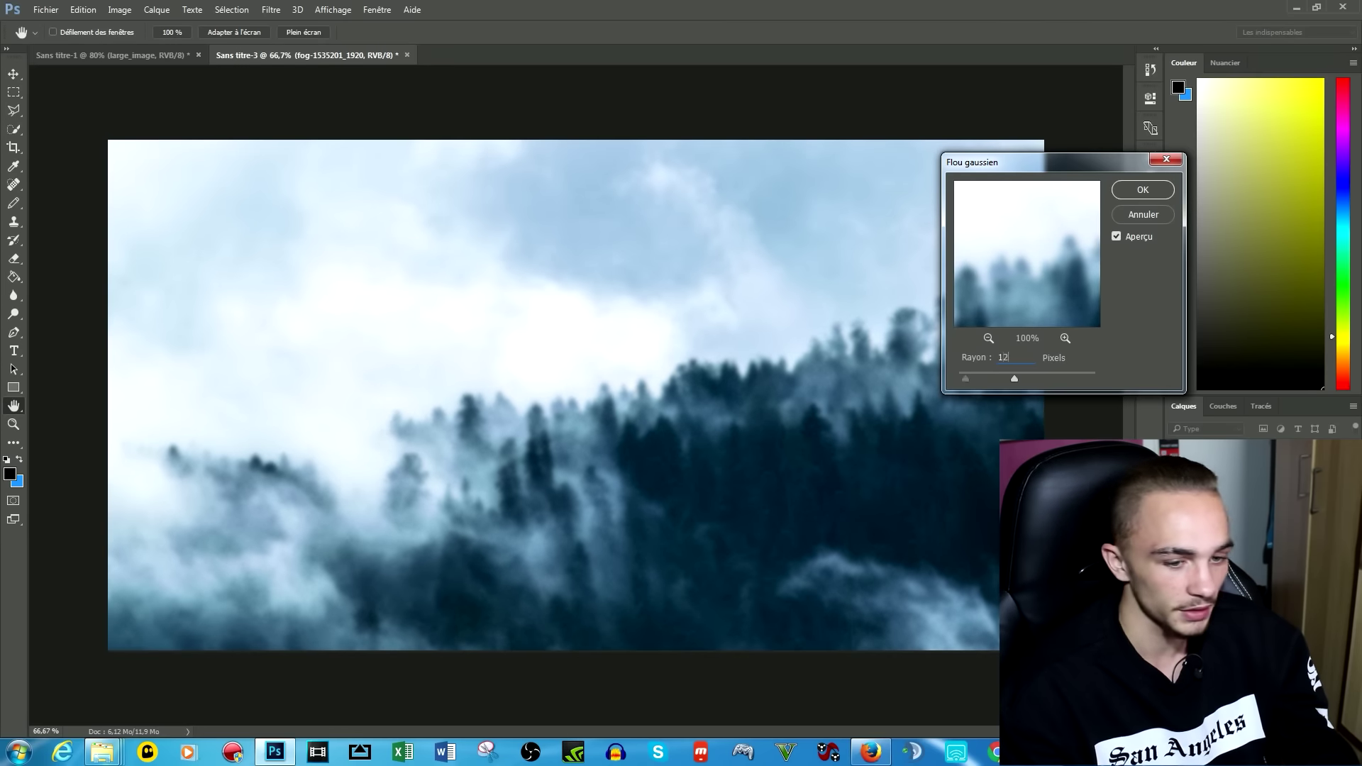
pyautogui.write('12')
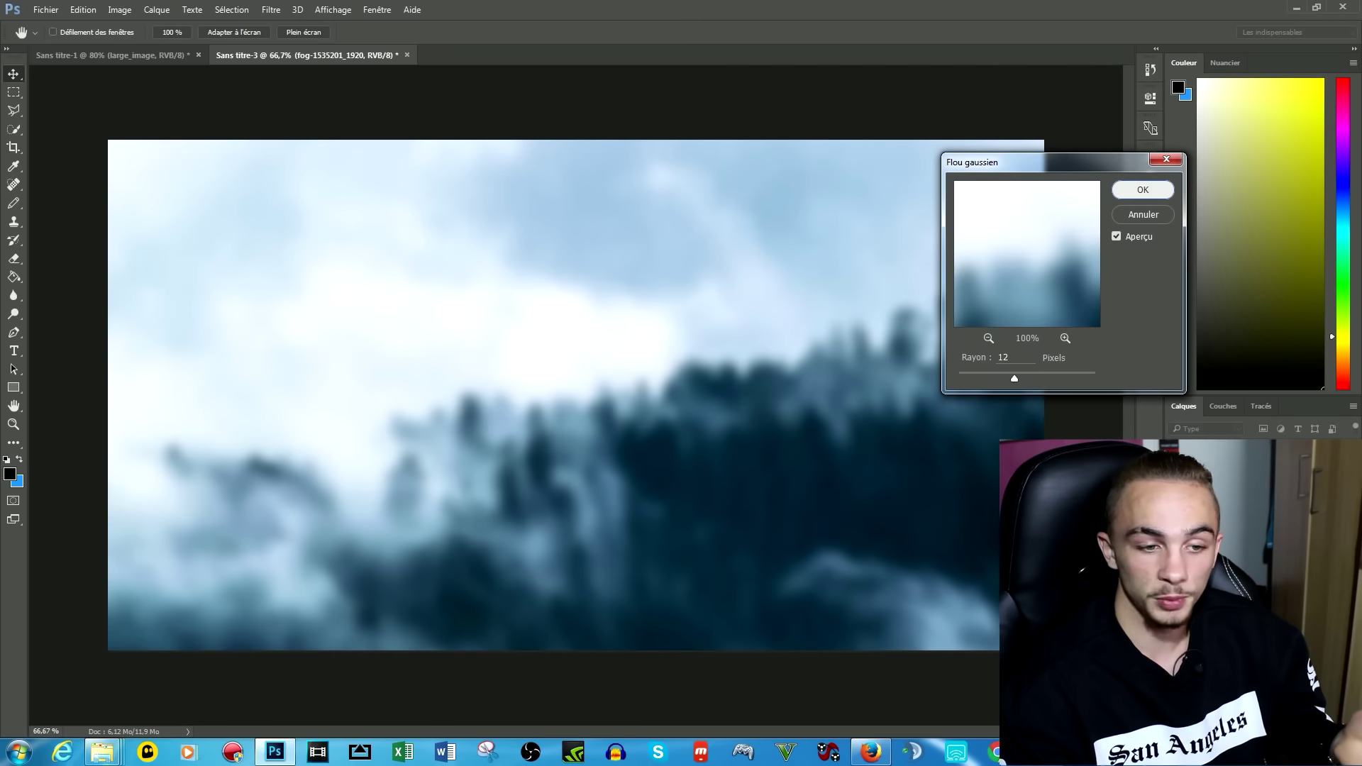
pyautogui.press('Return')
pyautogui.press('v')
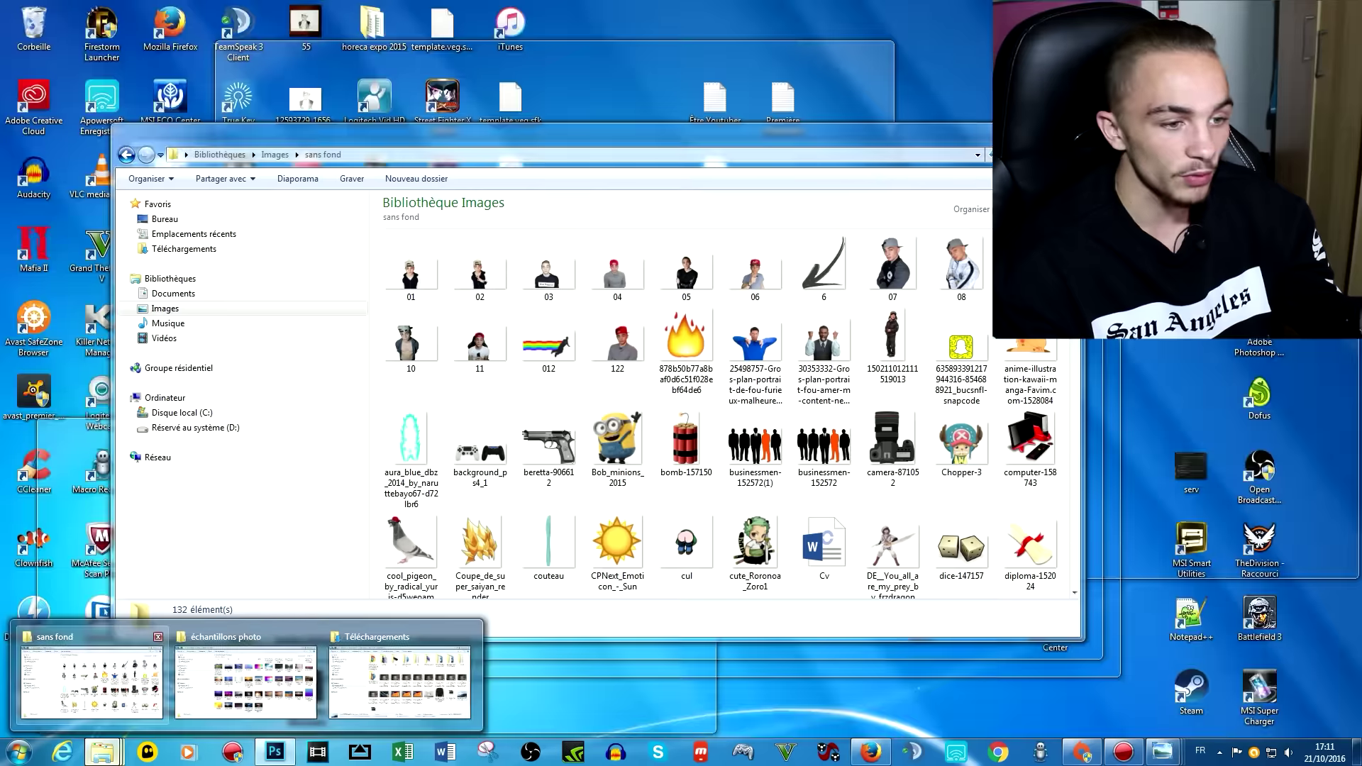
# Step: Open the sans fond cut-outs folder and move its window aside from the canvas
pyautogui.click(92, 681)
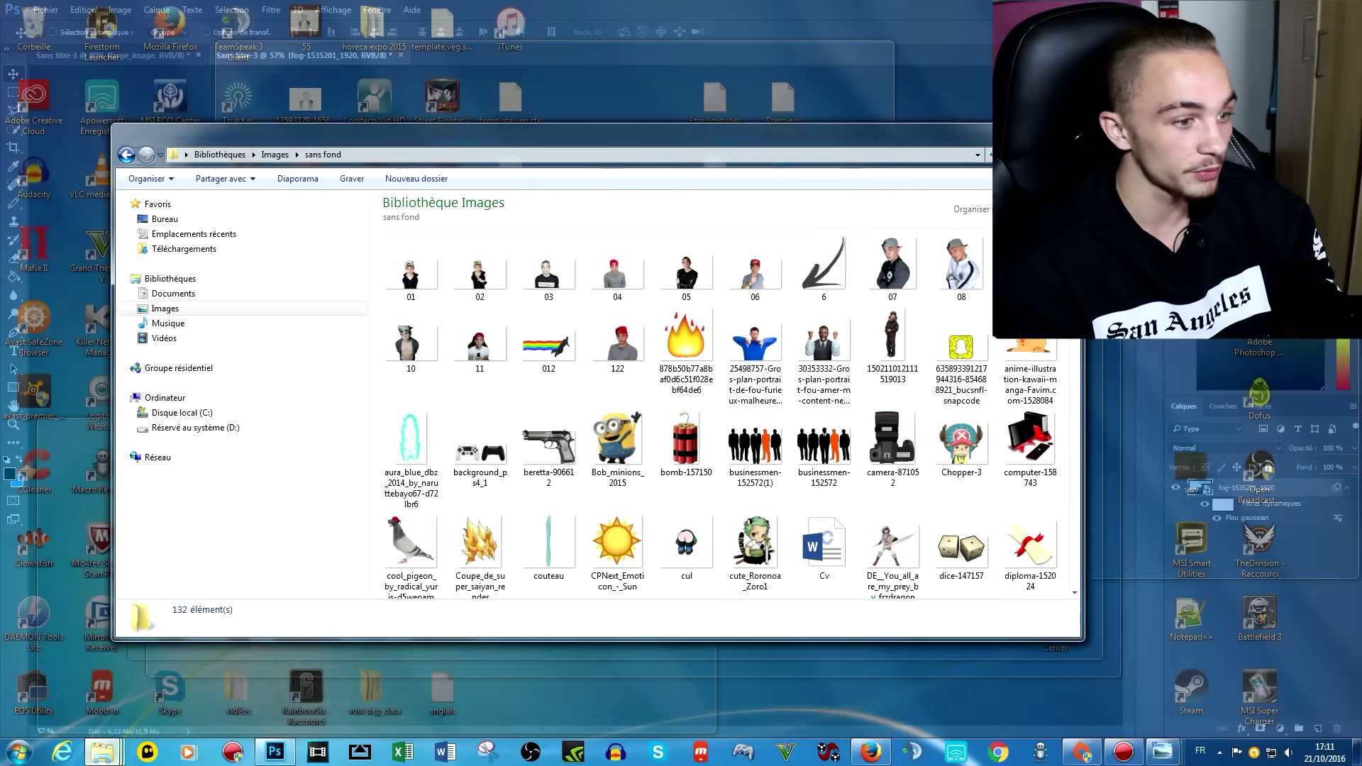
pyautogui.click(548, 447)
pyautogui.scroll(-10, 548, 446)
pyautogui.scroll(5, 823, 334)
pyautogui.scroll(5, 823, 333)
pyautogui.scroll(-8, 822, 348)
pyautogui.moveTo(497, 134); pyautogui.dragTo(798, 210)
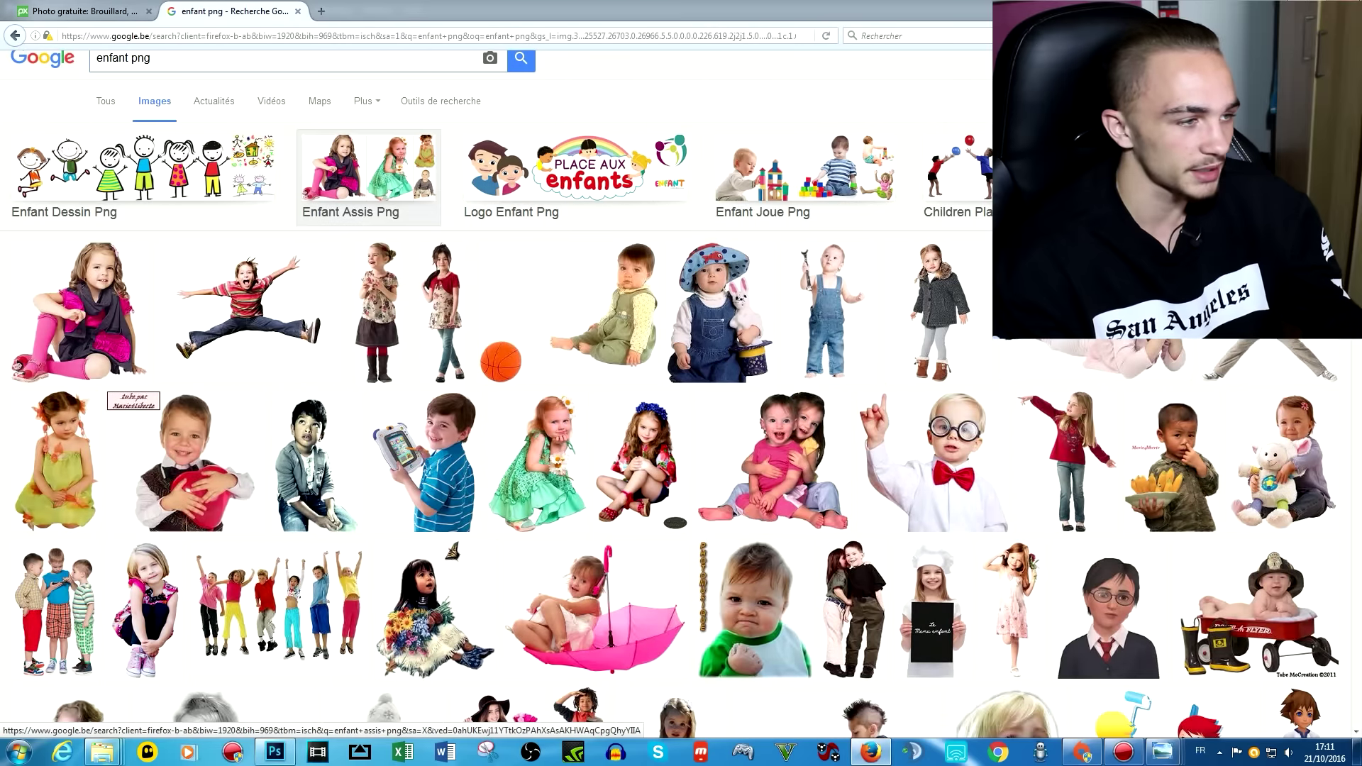
# Step: Browse the 'enfant png' image results, then return to the Photoshop document
pyautogui.scroll(1, 369, 174)
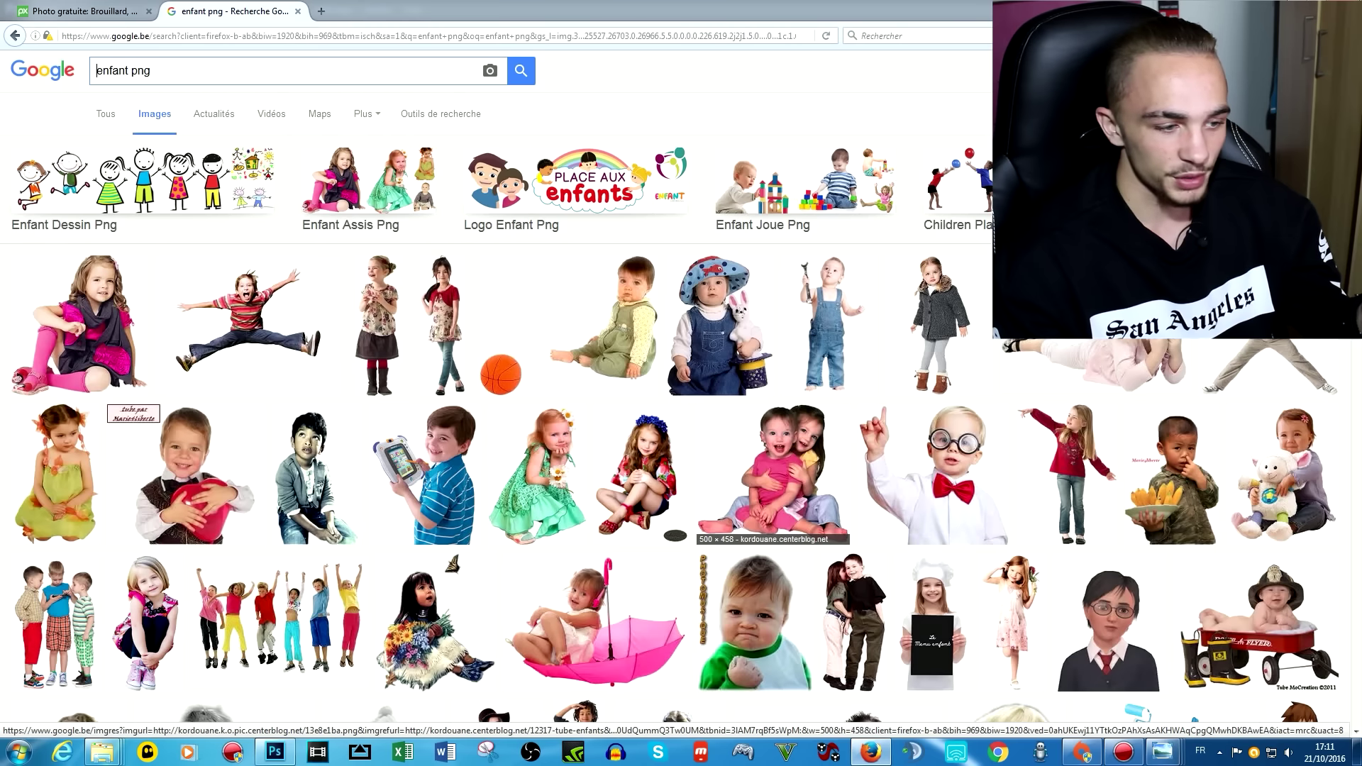
pyautogui.scroll(-5, 670, 454)
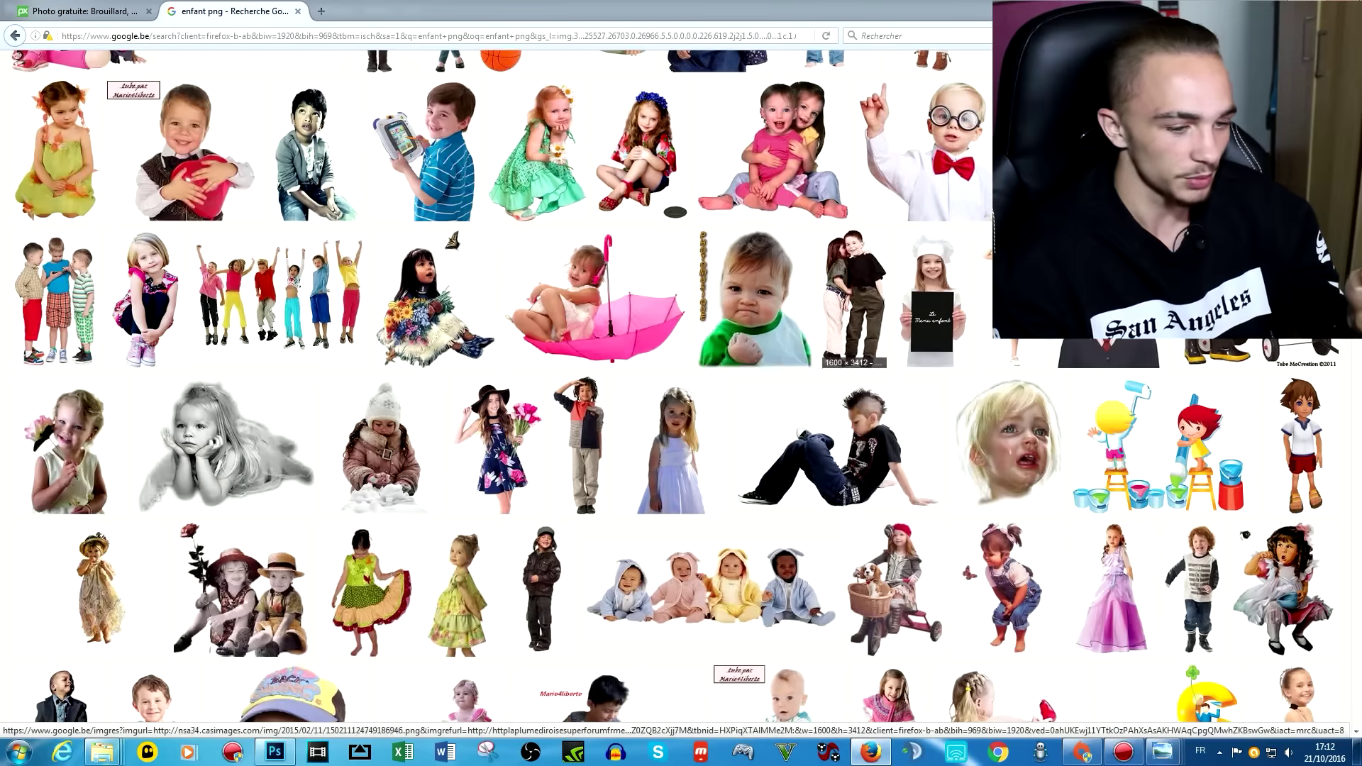
pyautogui.scroll(-5, 887, 425)
pyautogui.scroll(-5, 887, 425)
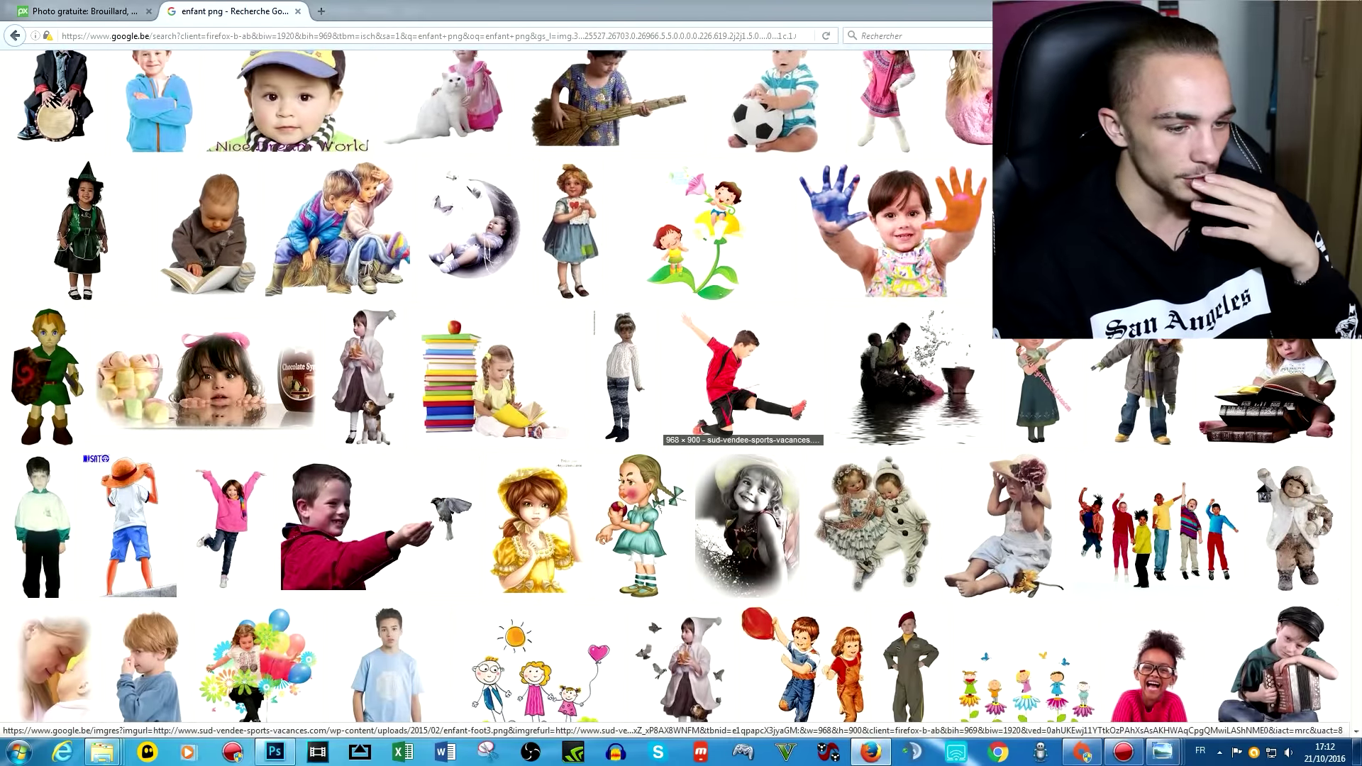
pyautogui.scroll(-5, 887, 425)
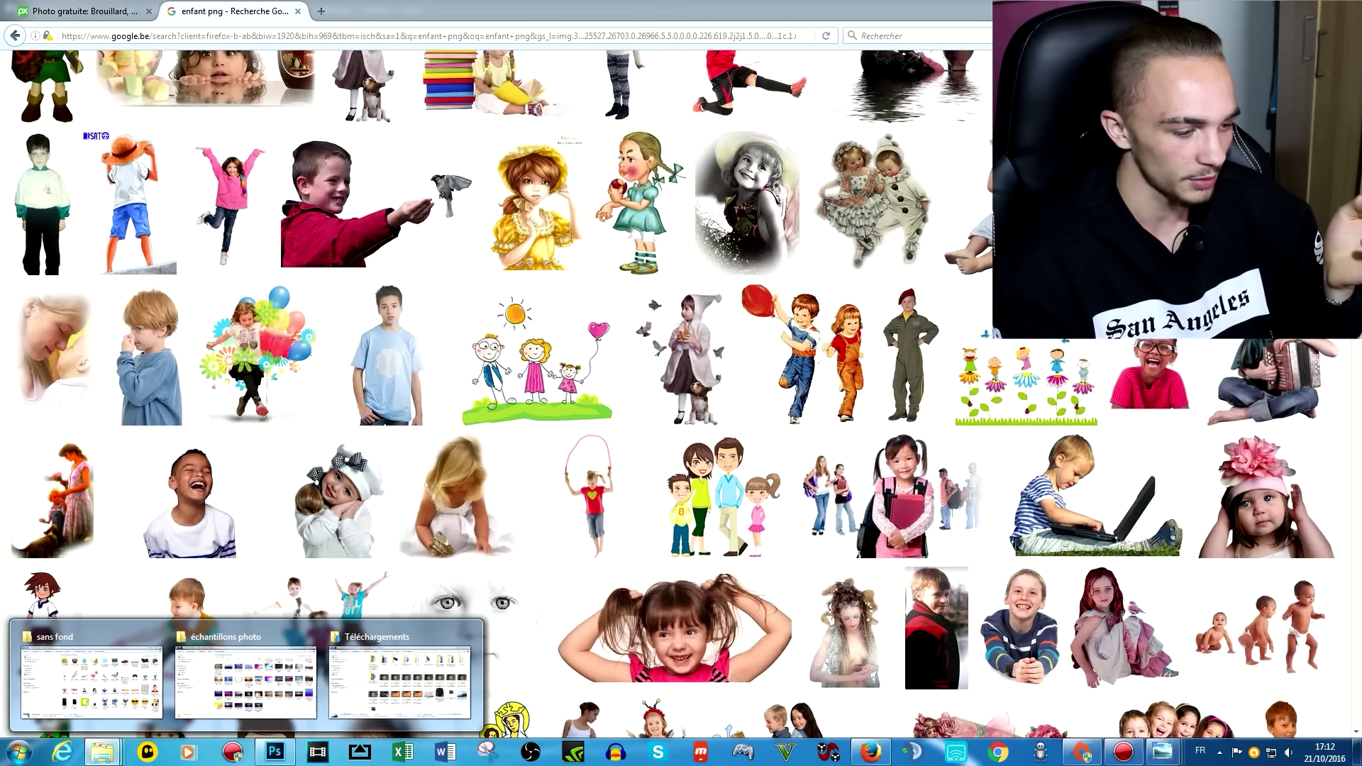
pyautogui.click(275, 751)
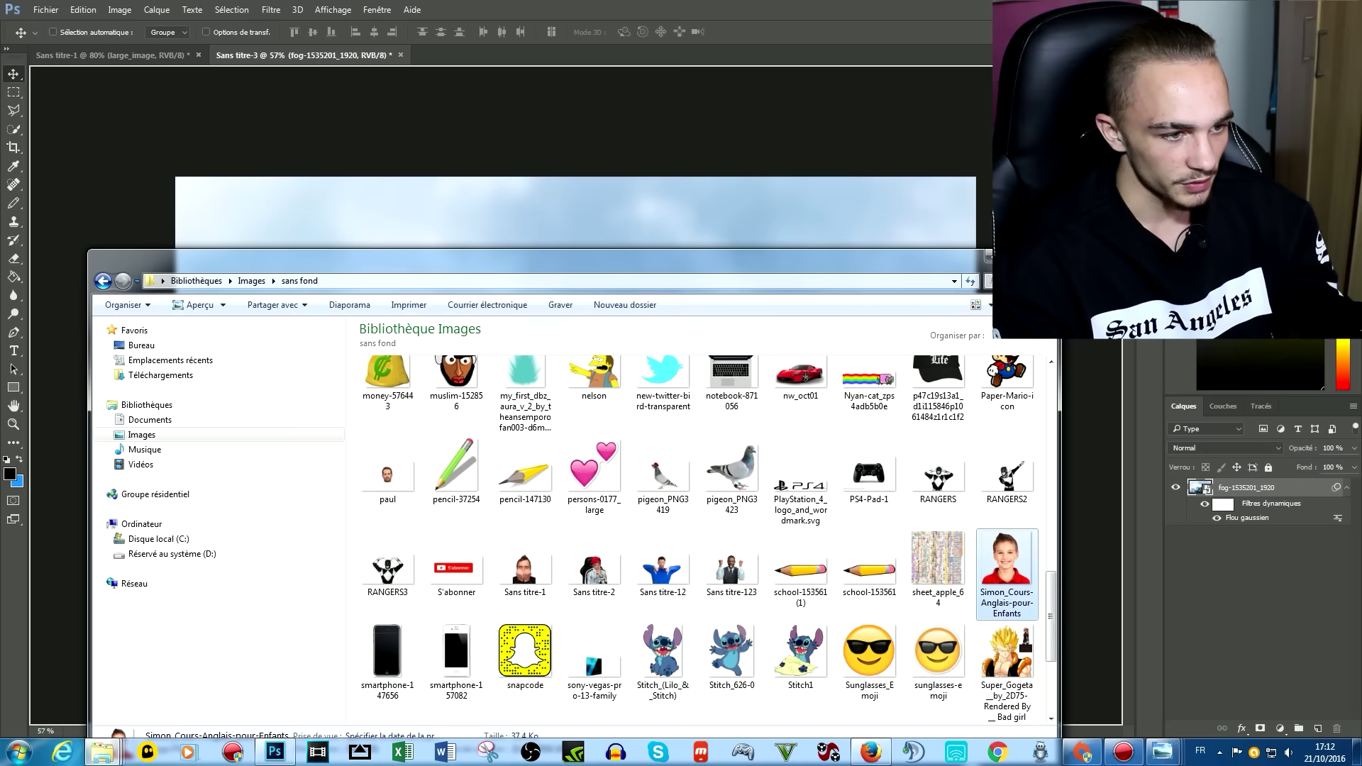
# Step: Place the smiling child photo, enlarge it, and reposition it on the canvas
pyautogui.moveTo(1006, 647); pyautogui.dragTo(576, 212)
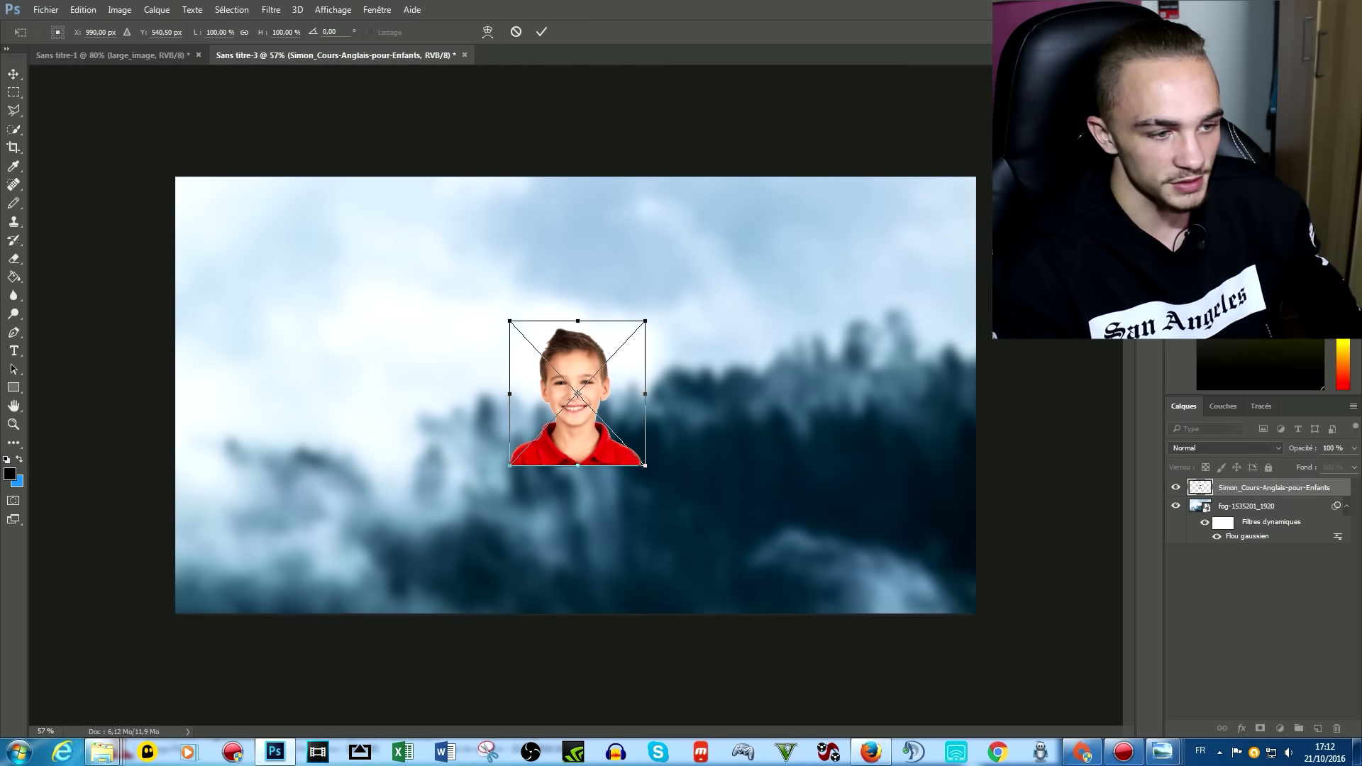
pyautogui.moveTo(644, 321); pyautogui.dragTo(979, 67)
pyautogui.press('Return')
pyautogui.moveTo(502, 469); pyautogui.dragTo(409, 517)
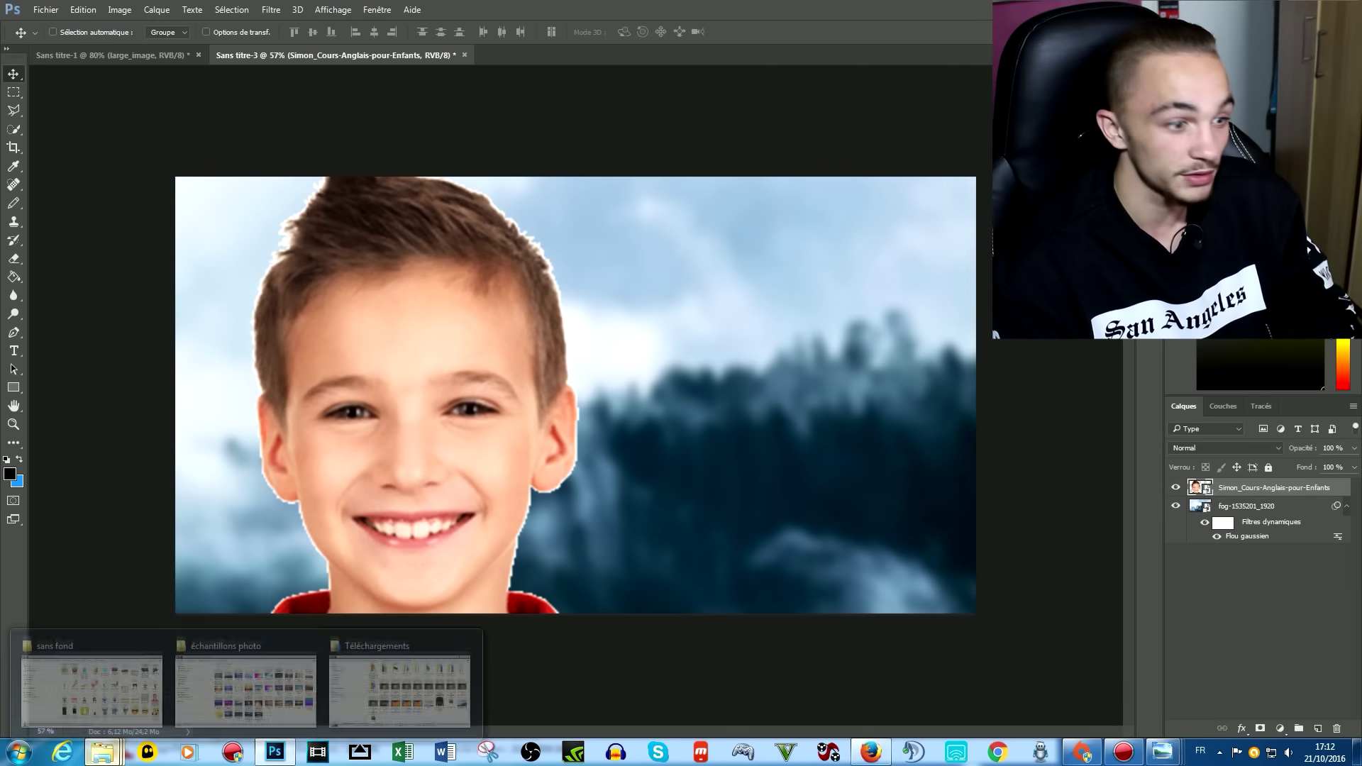
# Step: Add the man covering his face, enlarged and moved to the lower left
pyautogui.moveTo(92, 681); pyautogui.dragTo(568, 390)
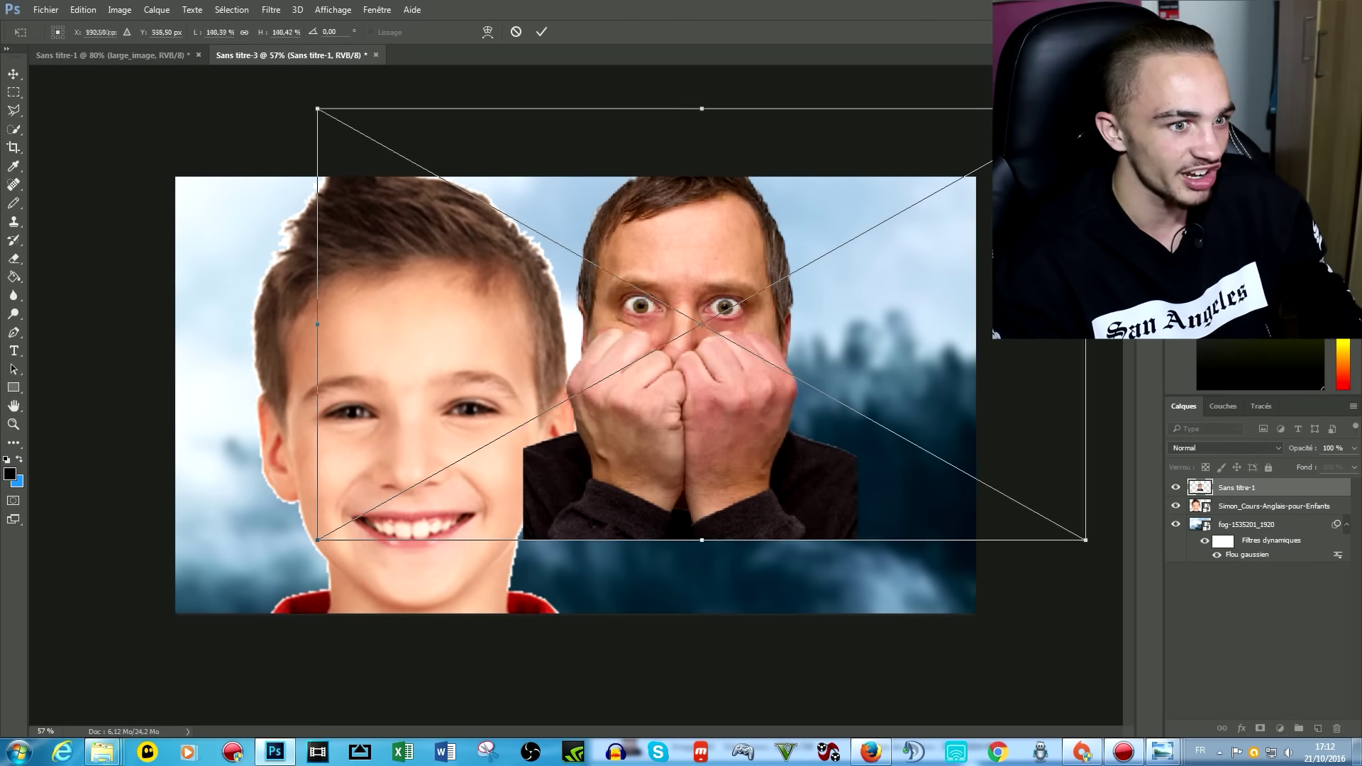
pyautogui.press('Return')
pyautogui.moveTo(709, 283)
pyautogui.mouseDown()
pyautogui.moveTo(349, 484)
pyautogui.moveTo(310, 483)
pyautogui.mouseUp()
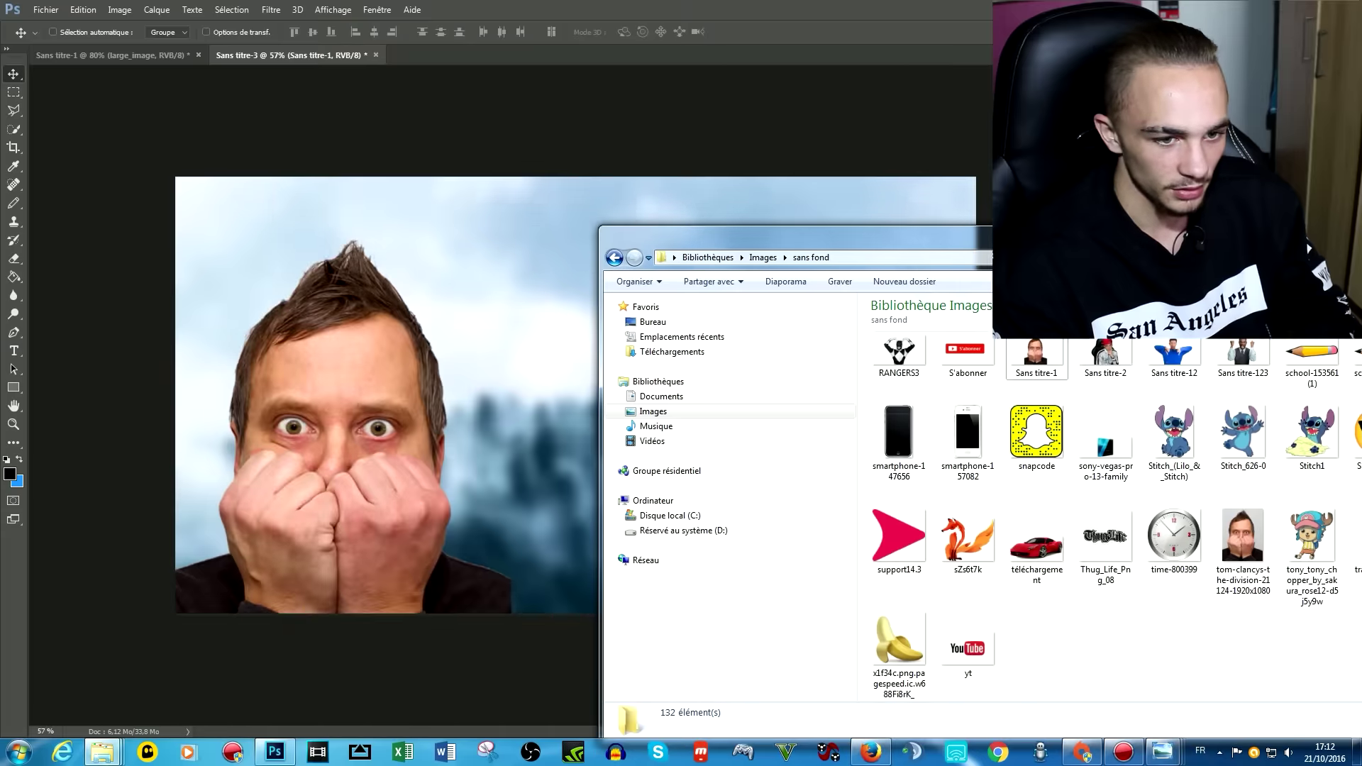
pyautogui.moveTo(1174, 239); pyautogui.dragTo(903, 326)
# Step: Add the striped-sweater boy cutout, enlarged and pushed toward the right edge
pyautogui.moveTo(1113, 621); pyautogui.dragTo(574, 241)
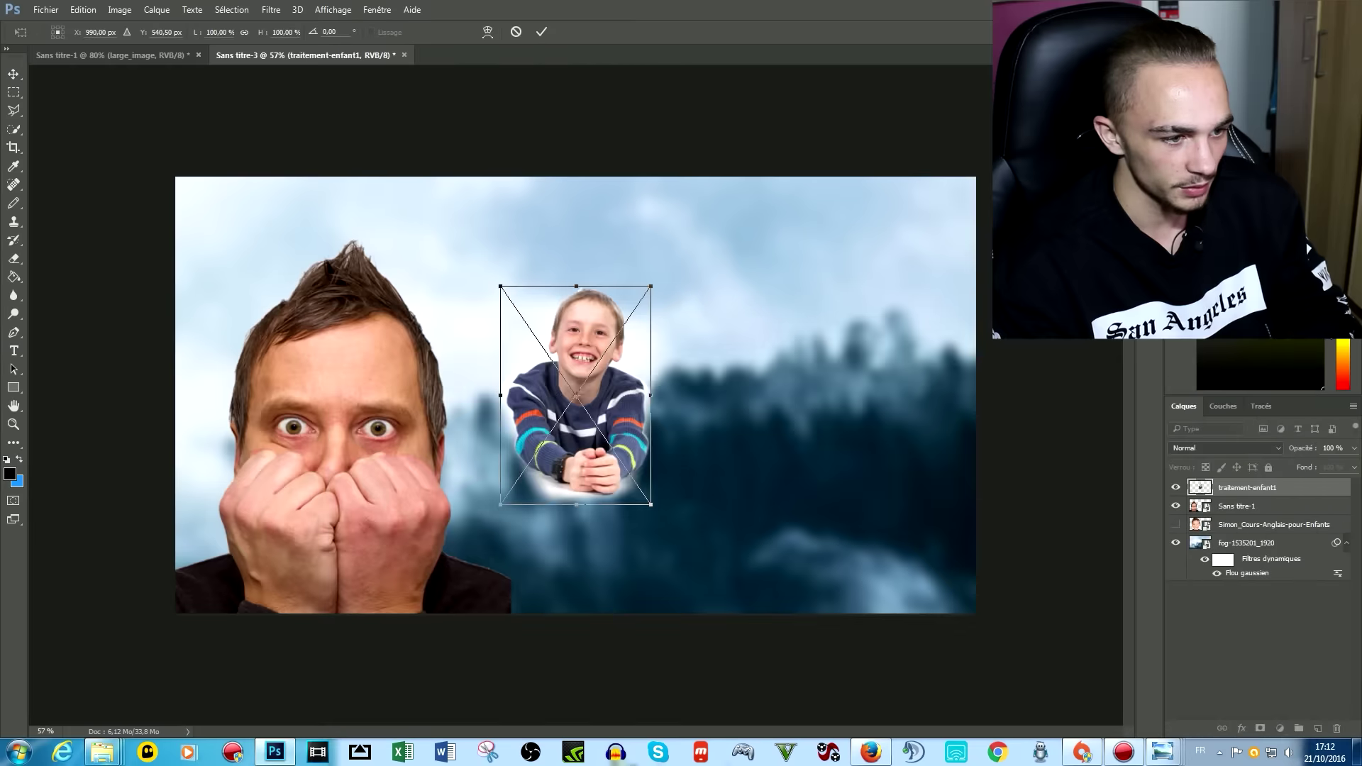
pyautogui.moveTo(652, 505); pyautogui.dragTo(883, 703)
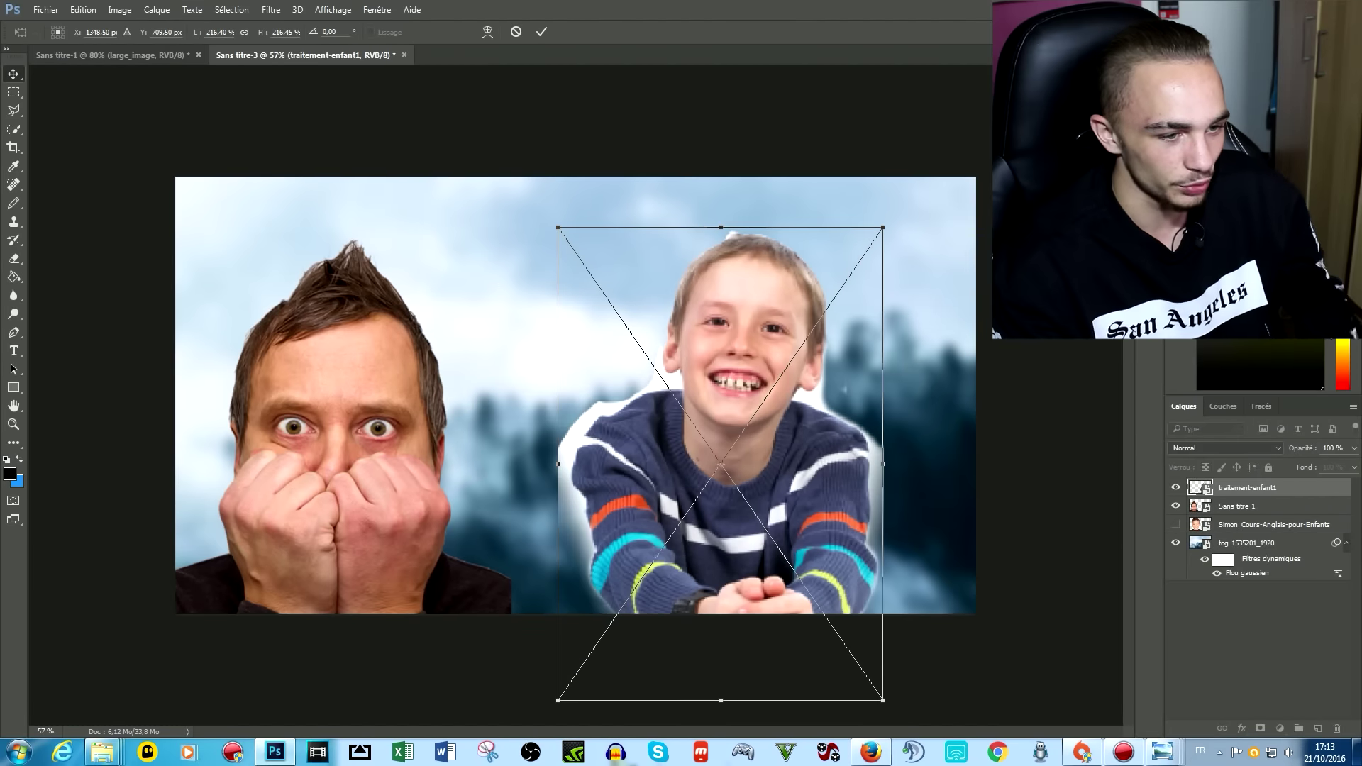
pyautogui.press('Return')
pyautogui.hotkey('ctrl', 't')
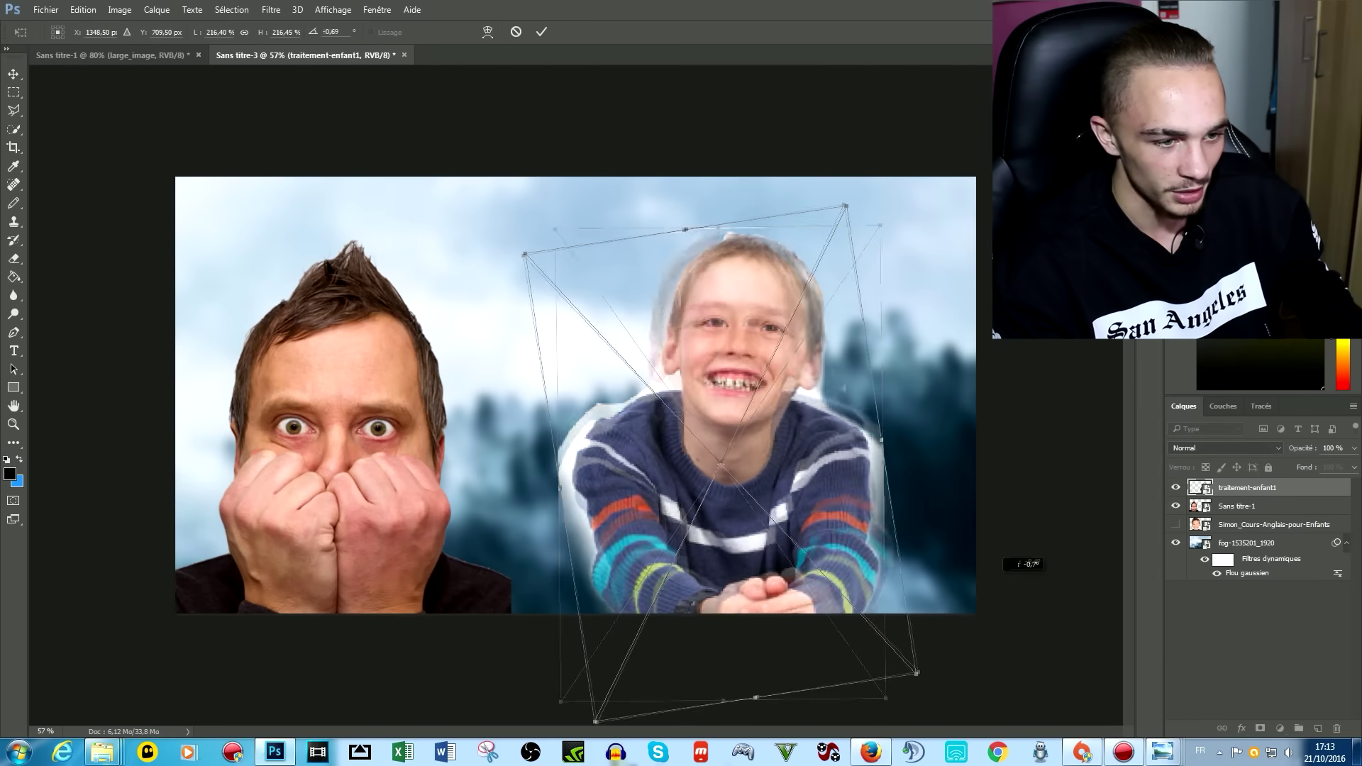
pyautogui.moveTo(745, 461)
pyautogui.mouseDown()
pyautogui.moveTo(781, 461)
pyautogui.moveTo(762, 447)
pyautogui.mouseUp()
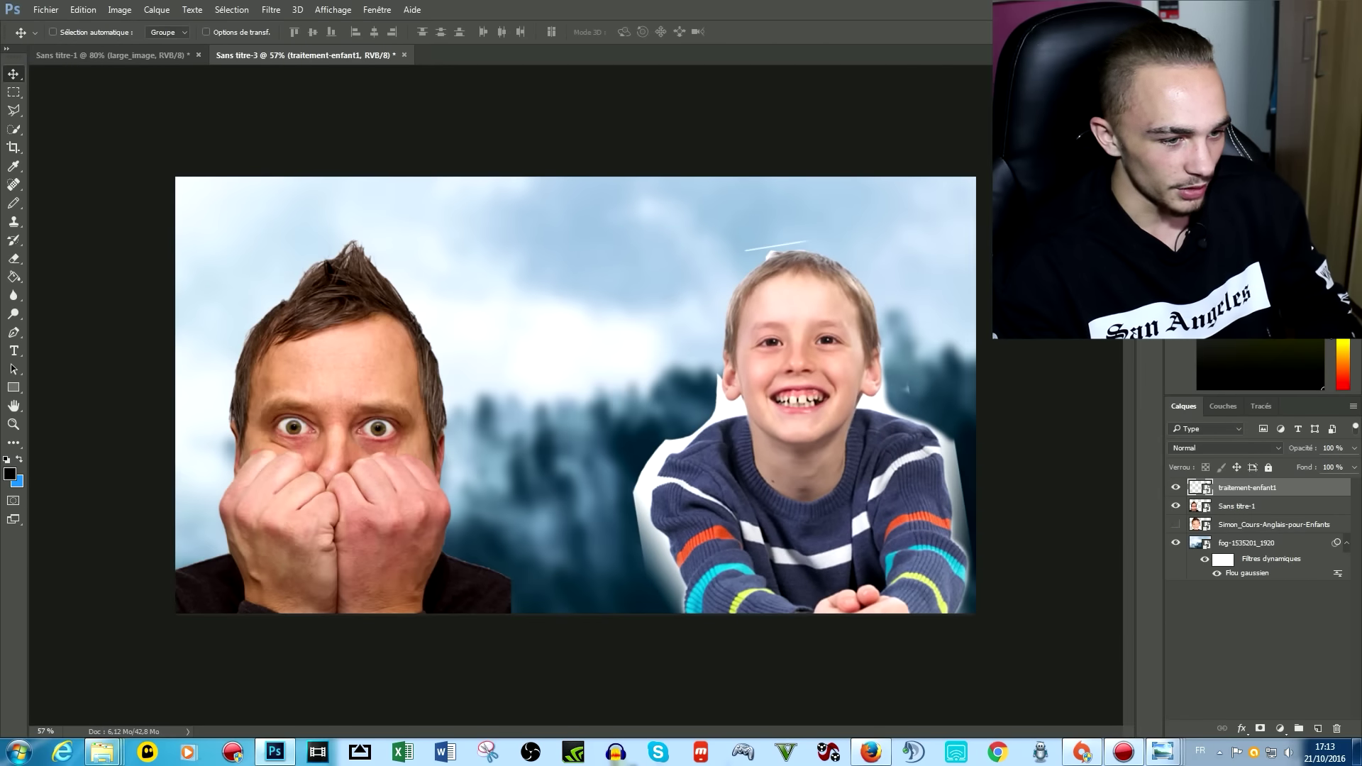
pyautogui.moveTo(399, 681)
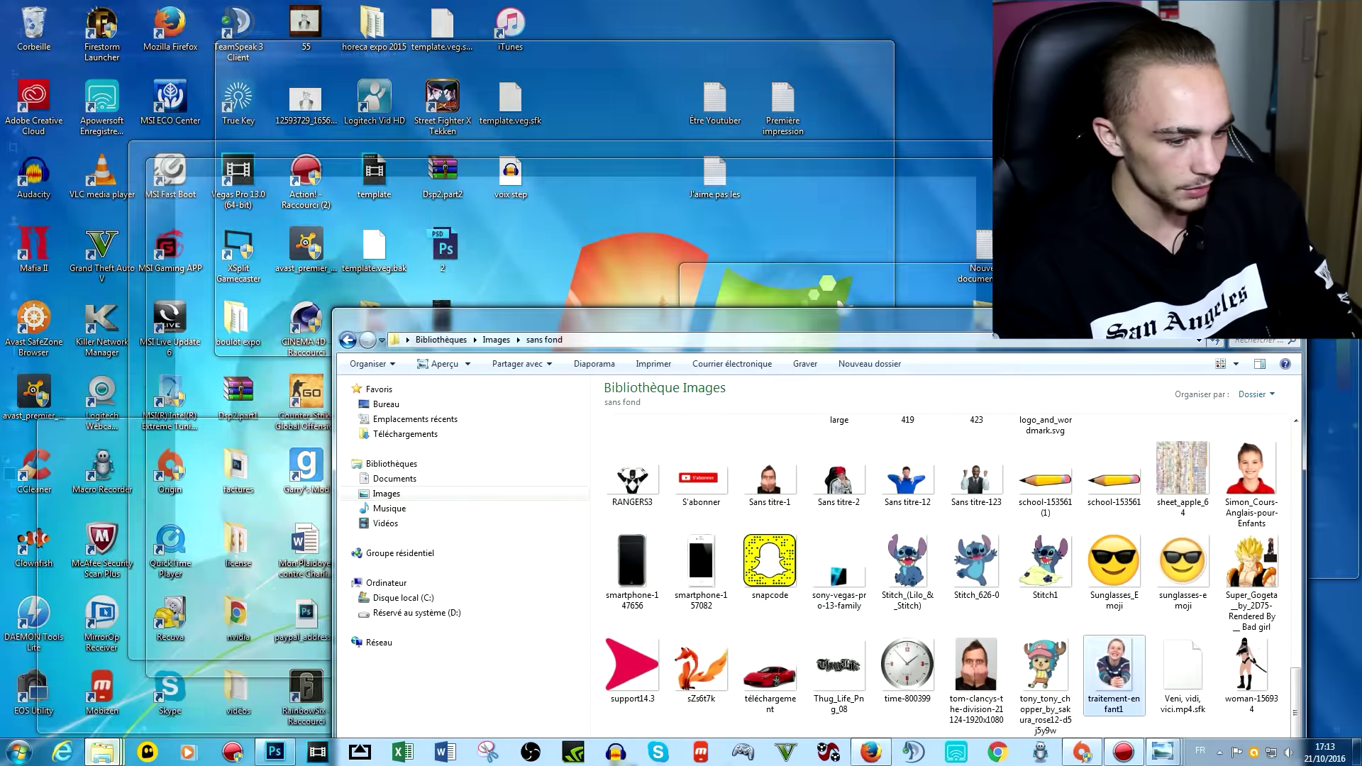
# Step: Give the boy lunette thug2 sunglasses and a shrunken JOINT-psd40820 joint in his mouth
pyautogui.click(92, 678)
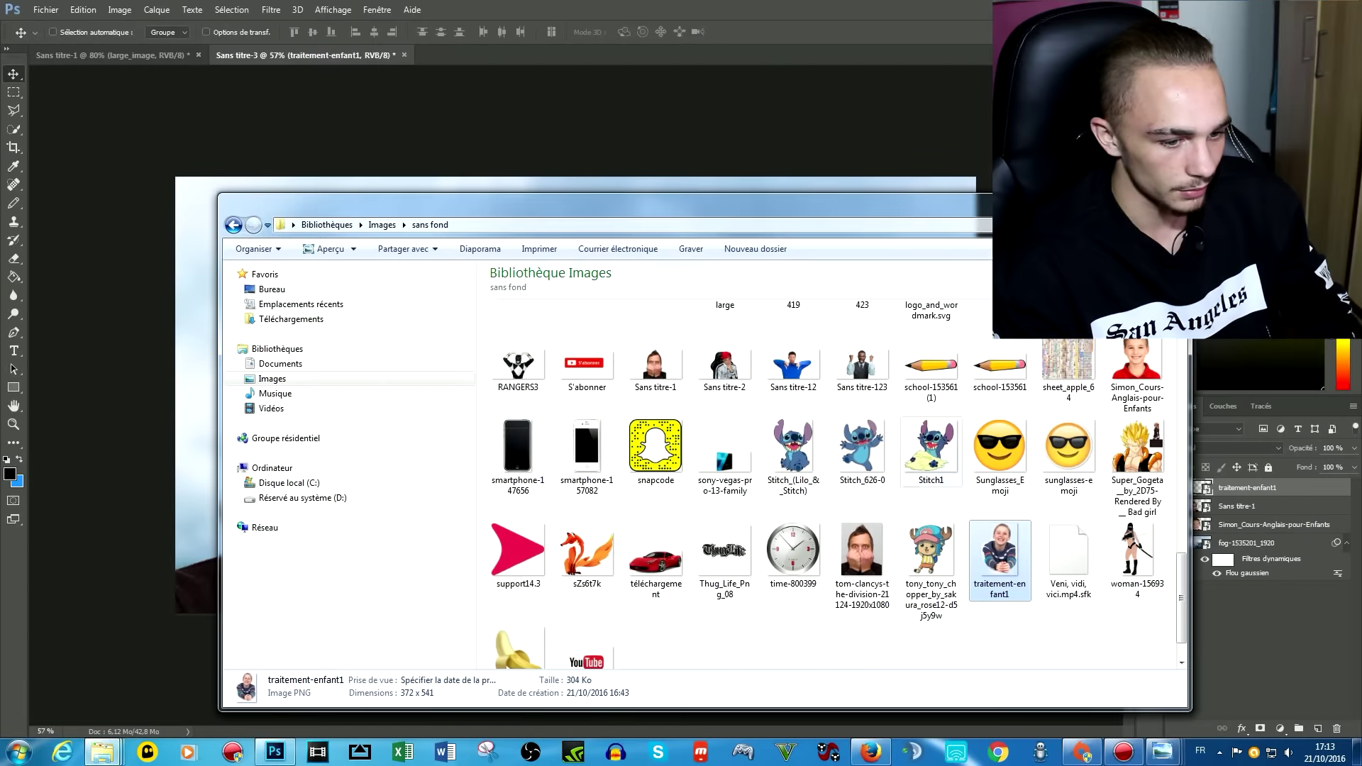
pyautogui.click(928, 557)
pyautogui.scroll(5, 930, 539)
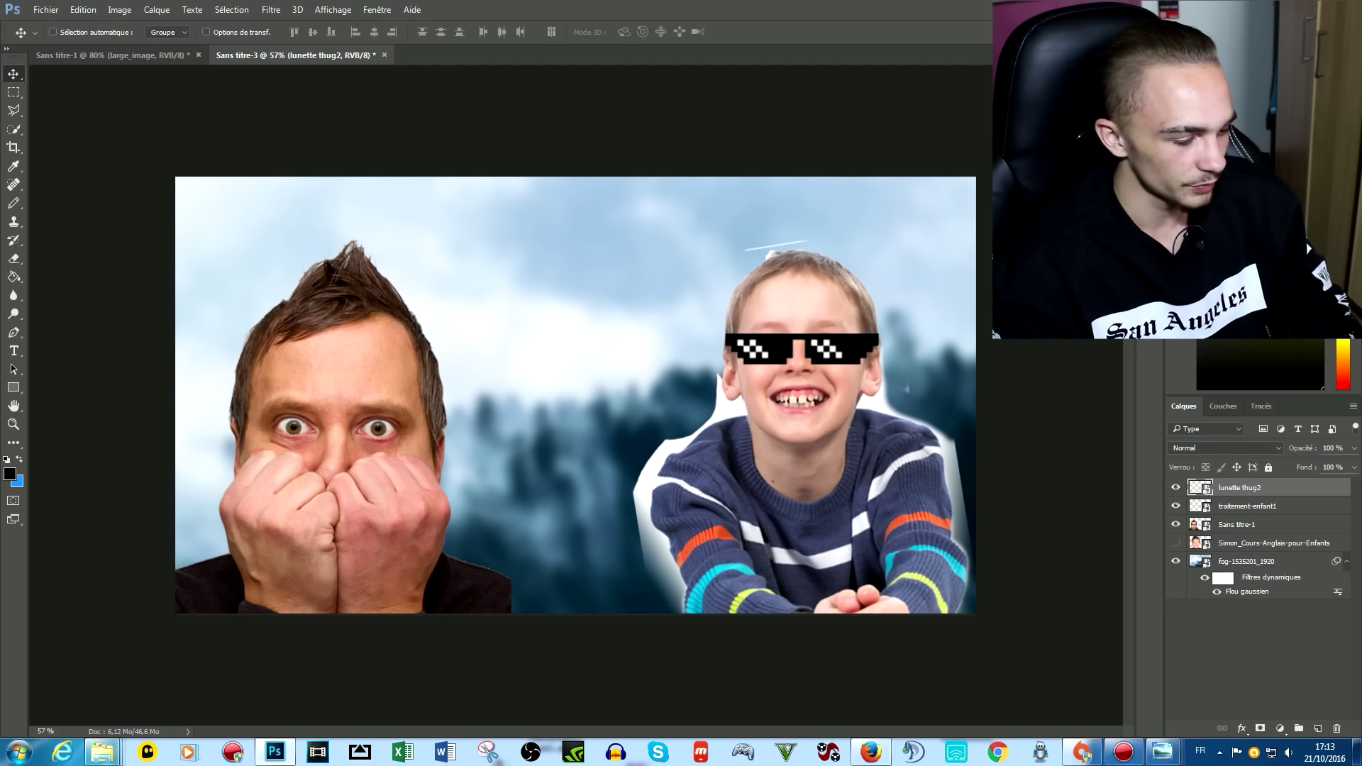
pyautogui.moveTo(935, 514); pyautogui.dragTo(869, 519)
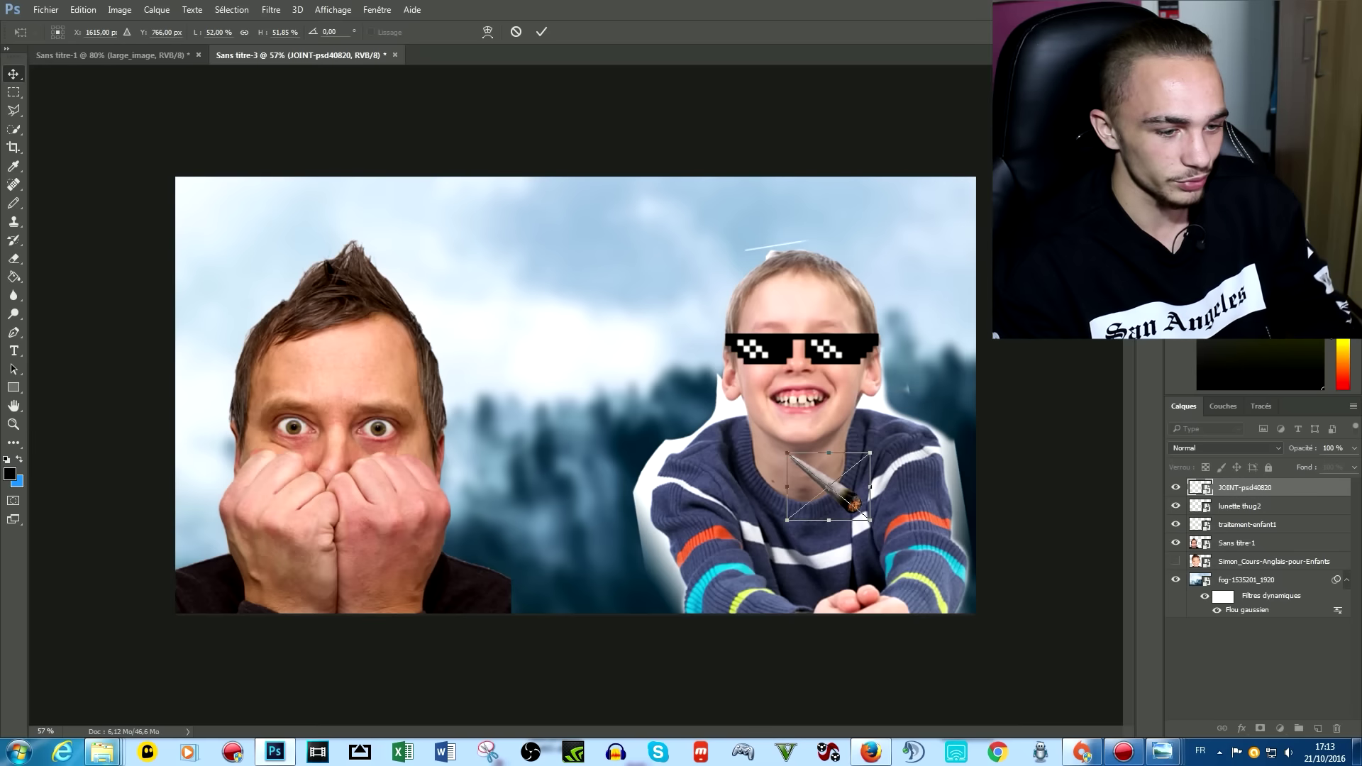
pyautogui.press('Return')
pyautogui.moveTo(847, 454); pyautogui.dragTo(850, 417)
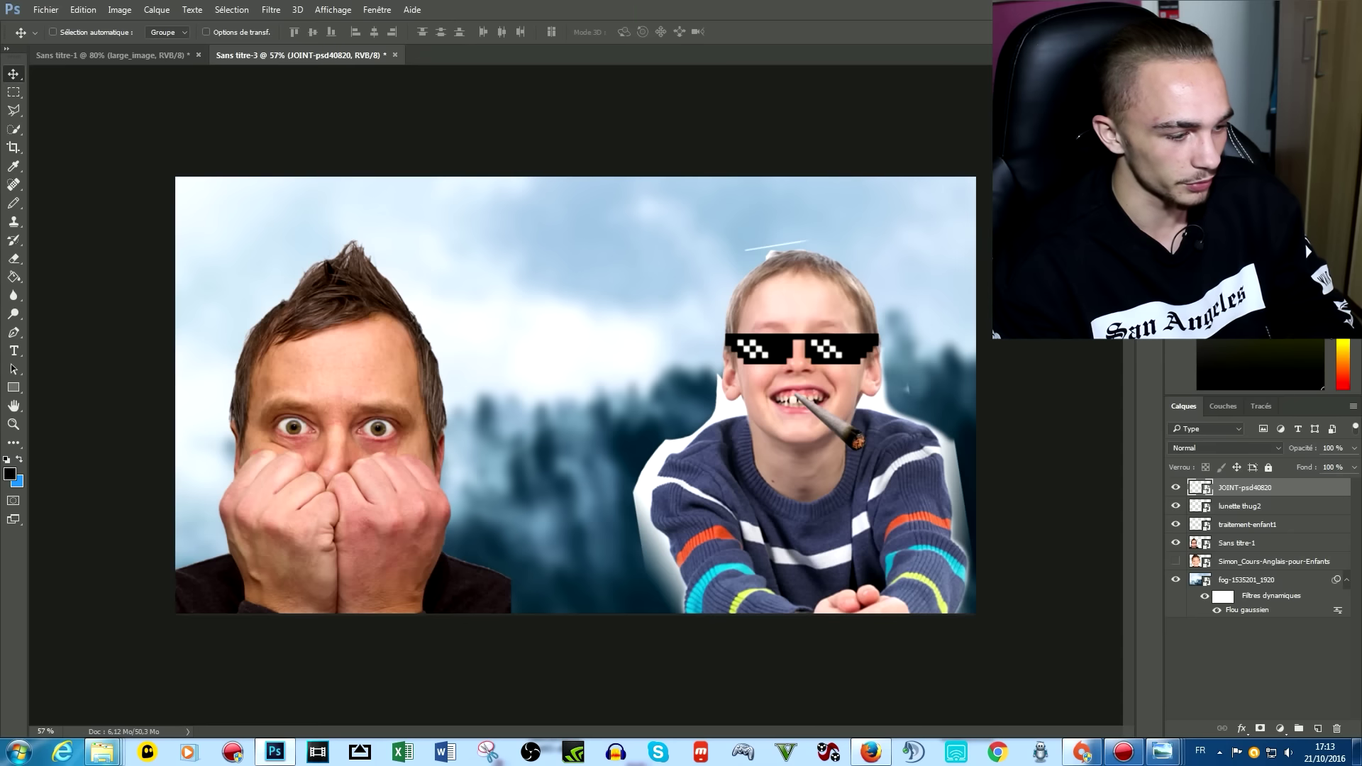
pyautogui.moveTo(102, 752)
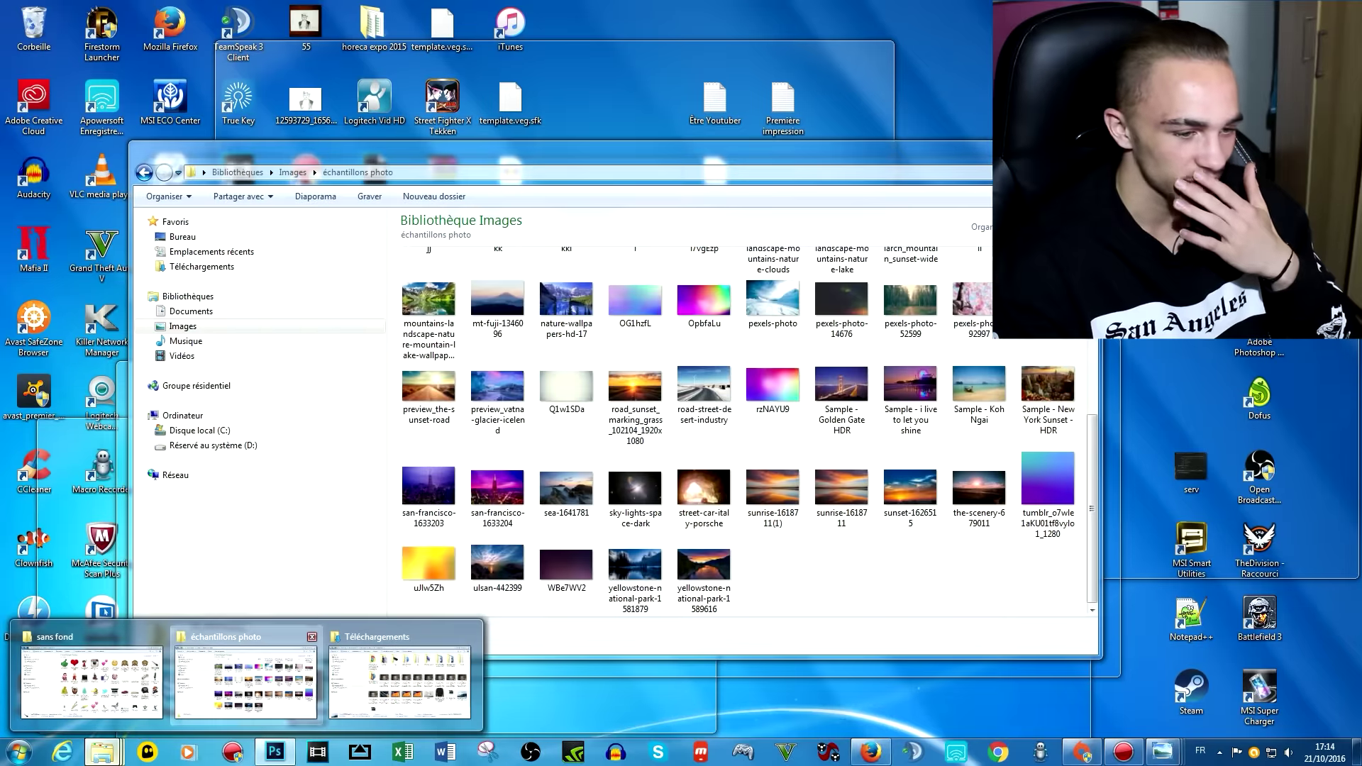
# Step: Navigate the file window to the Échantillons tags folder in the Images library
pyautogui.click(246, 681)
pyautogui.moveTo(567, 152); pyautogui.dragTo(815, 126)
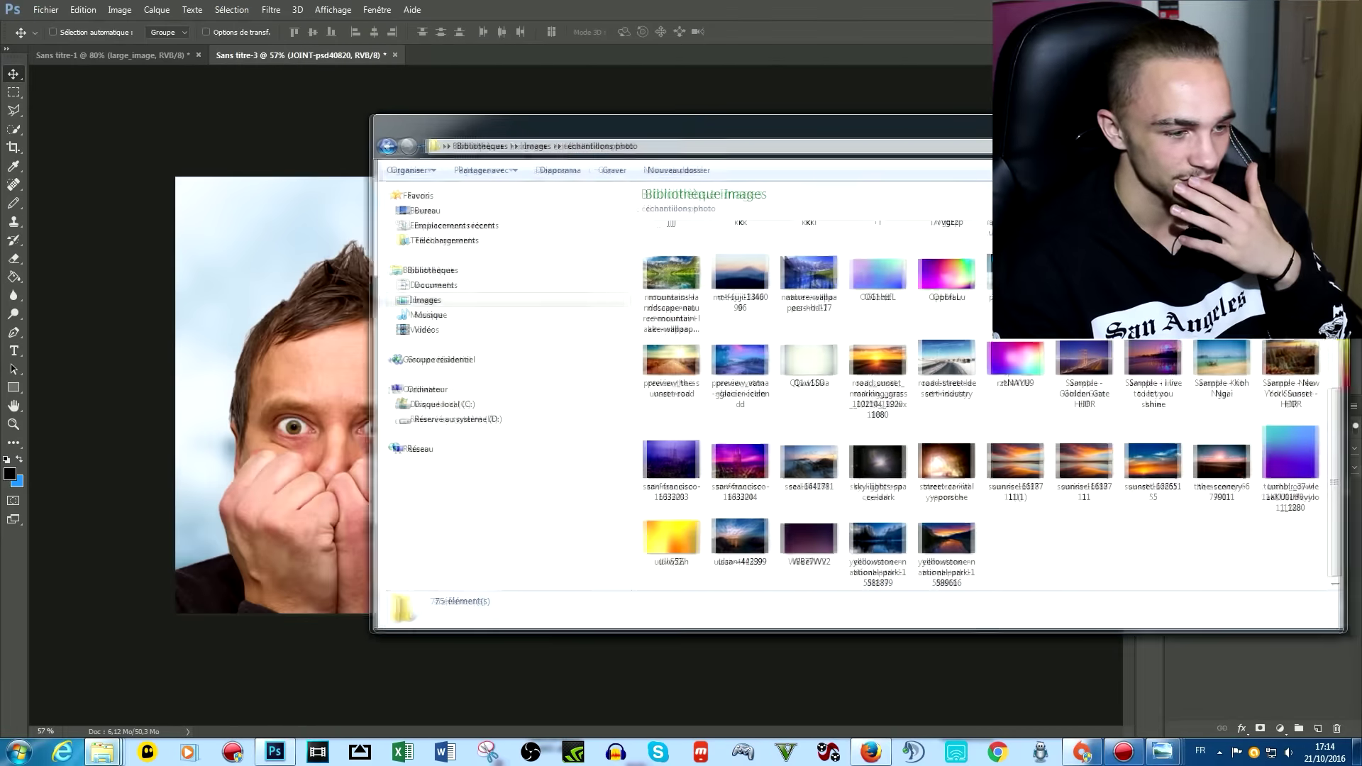
pyautogui.scroll(5, 851, 405)
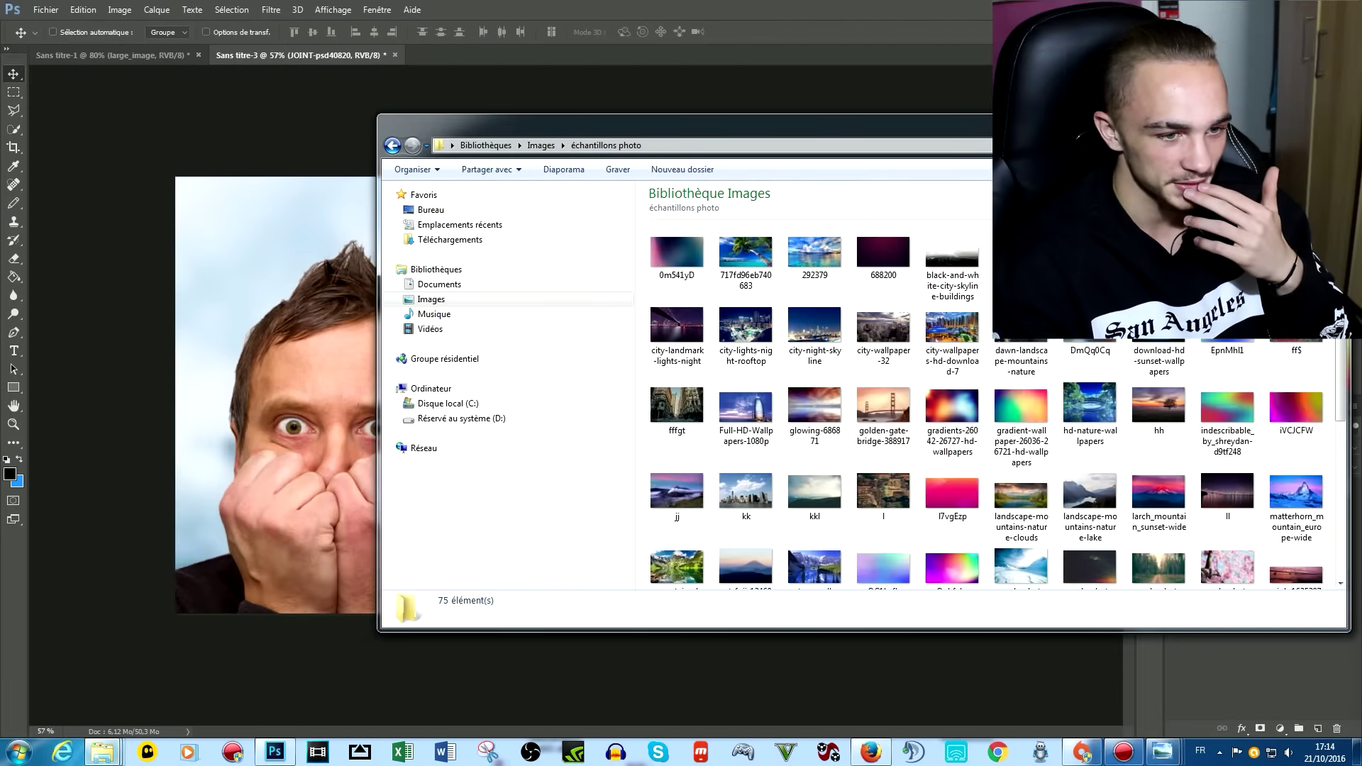
pyautogui.moveTo(816, 126); pyautogui.dragTo(567, 196)
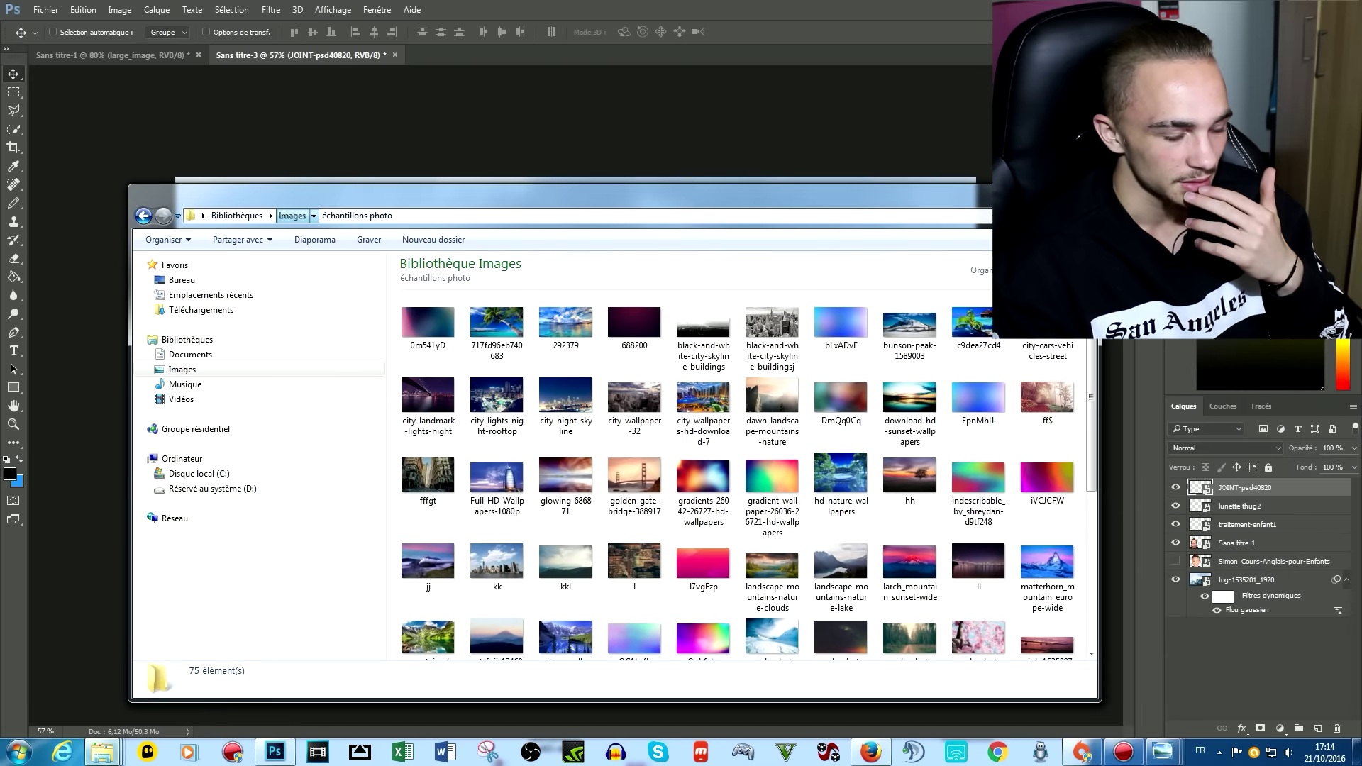
pyautogui.click(292, 215)
pyautogui.press('Right')
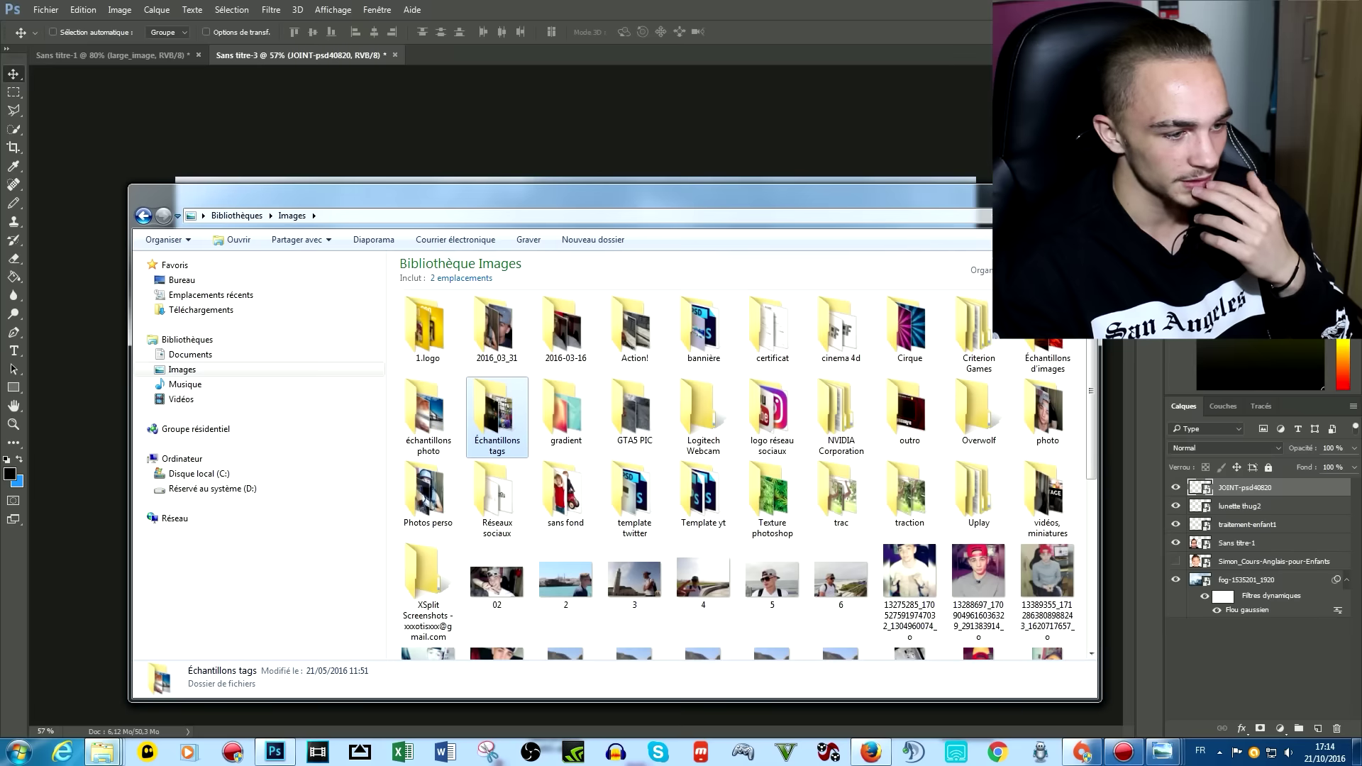
pyautogui.press('Return')
pyautogui.moveTo(676, 204); pyautogui.dragTo(831, 207)
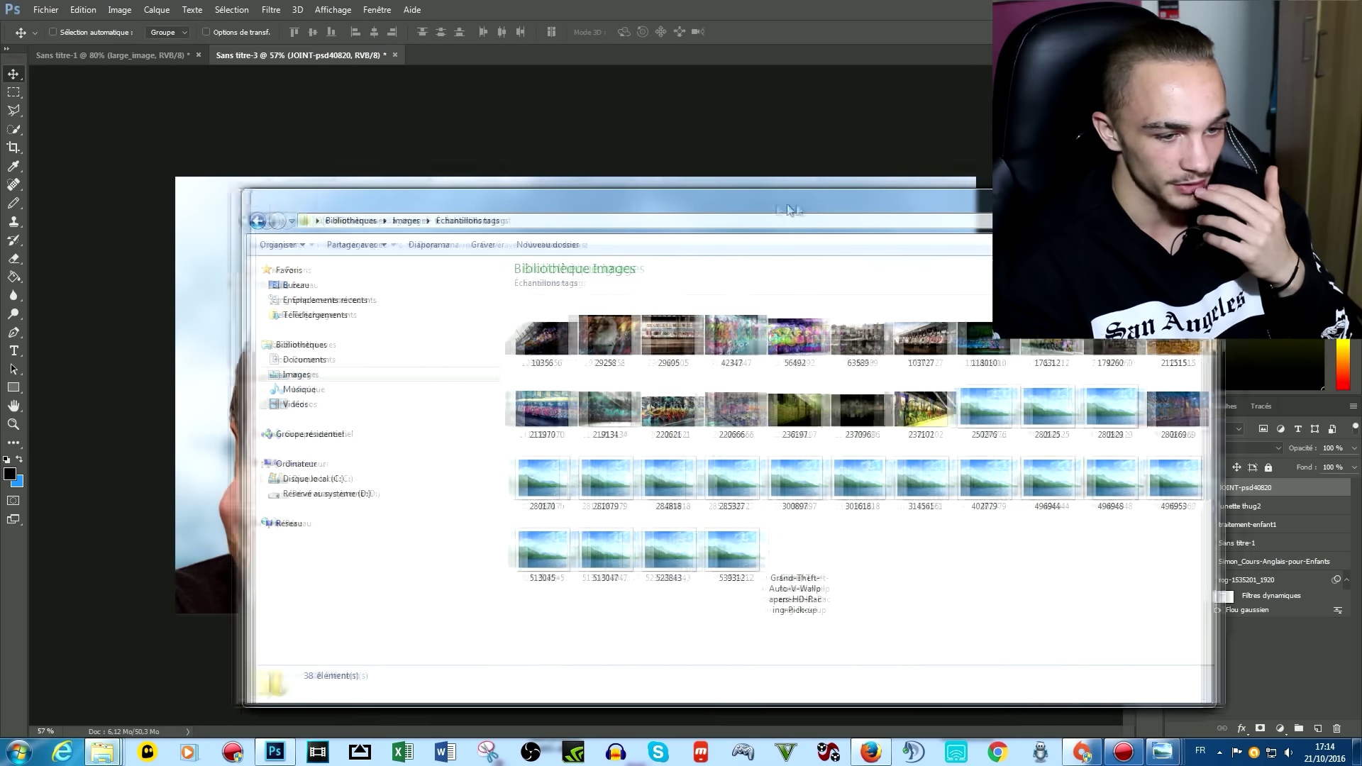
pyautogui.moveTo(831, 207); pyautogui.dragTo(846, 251)
# Step: Place the graffiti train photo 211970 across the canvas, layered behind the two people
pyautogui.moveTo(600, 451); pyautogui.dragTo(234, 425)
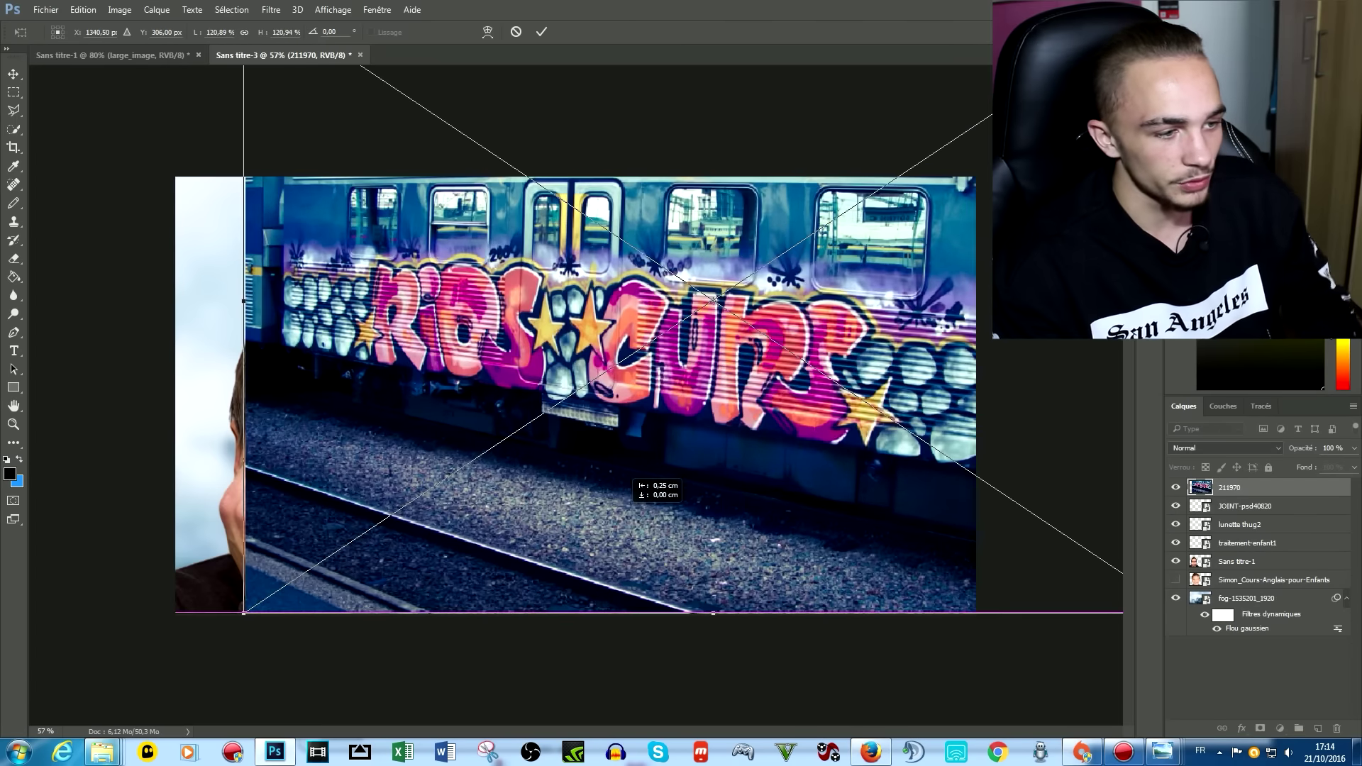
pyautogui.moveTo(929, 160); pyautogui.dragTo(993, 84)
pyautogui.press('Return')
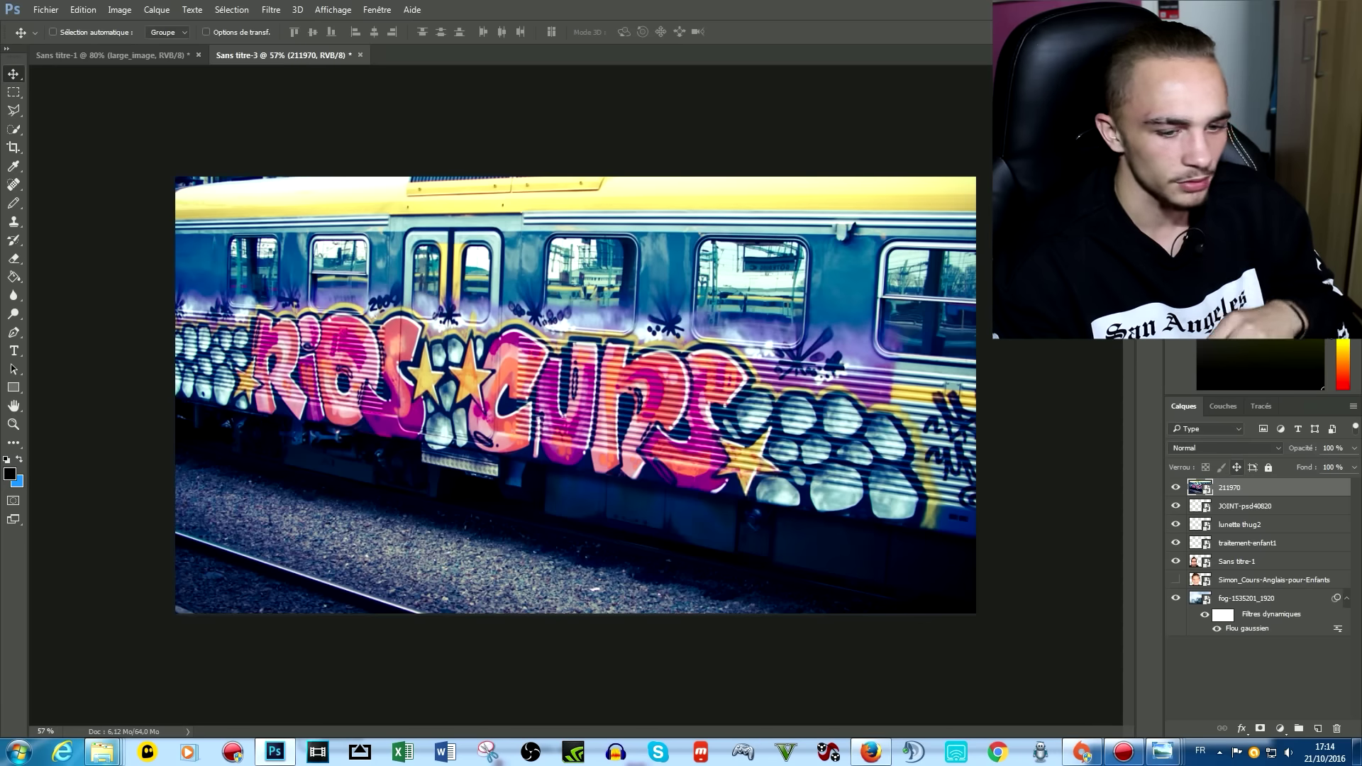
pyautogui.moveTo(1229, 488); pyautogui.dragTo(1229, 589)
# Step: Blur train layer 211970 with a 12-pixel Gaussian blur, then hide it
pyautogui.click(271, 10)
pyautogui.moveTo(279, 206)
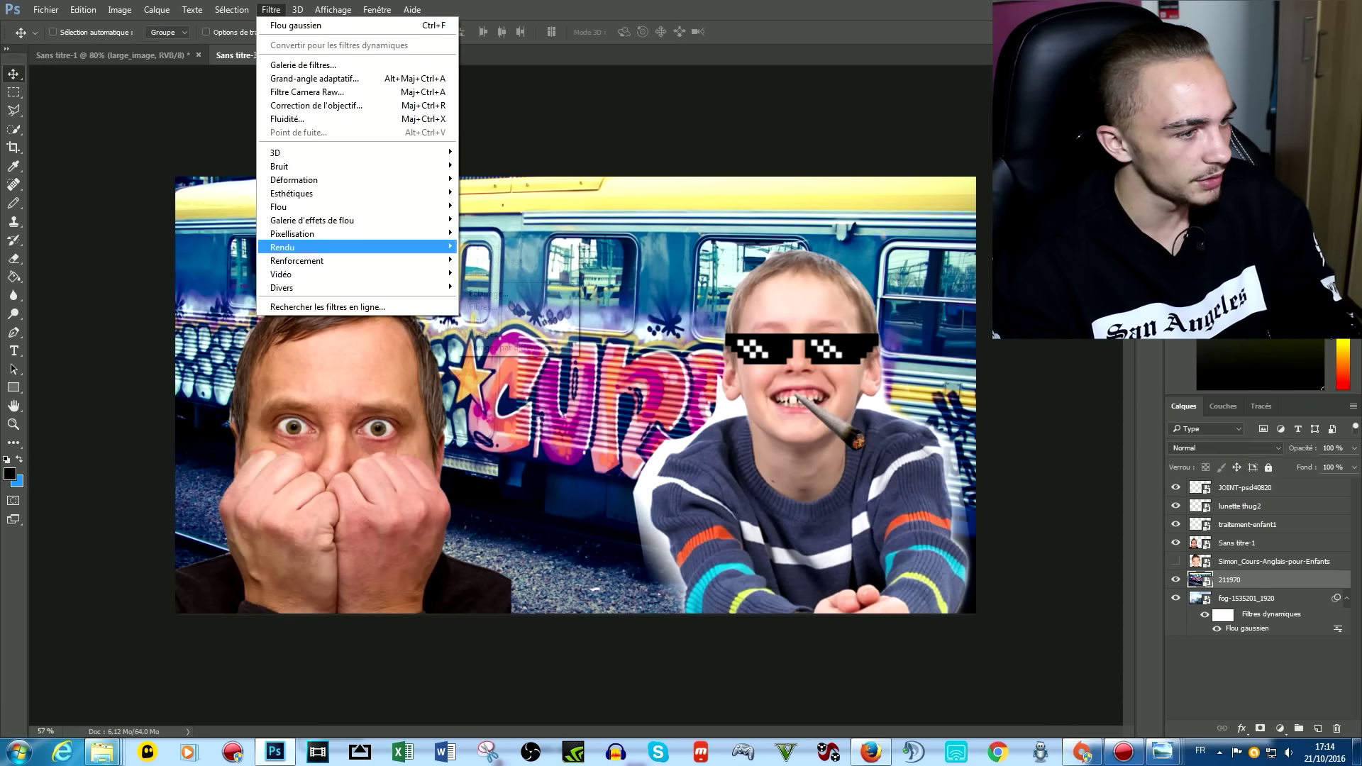
pyautogui.click(496, 273)
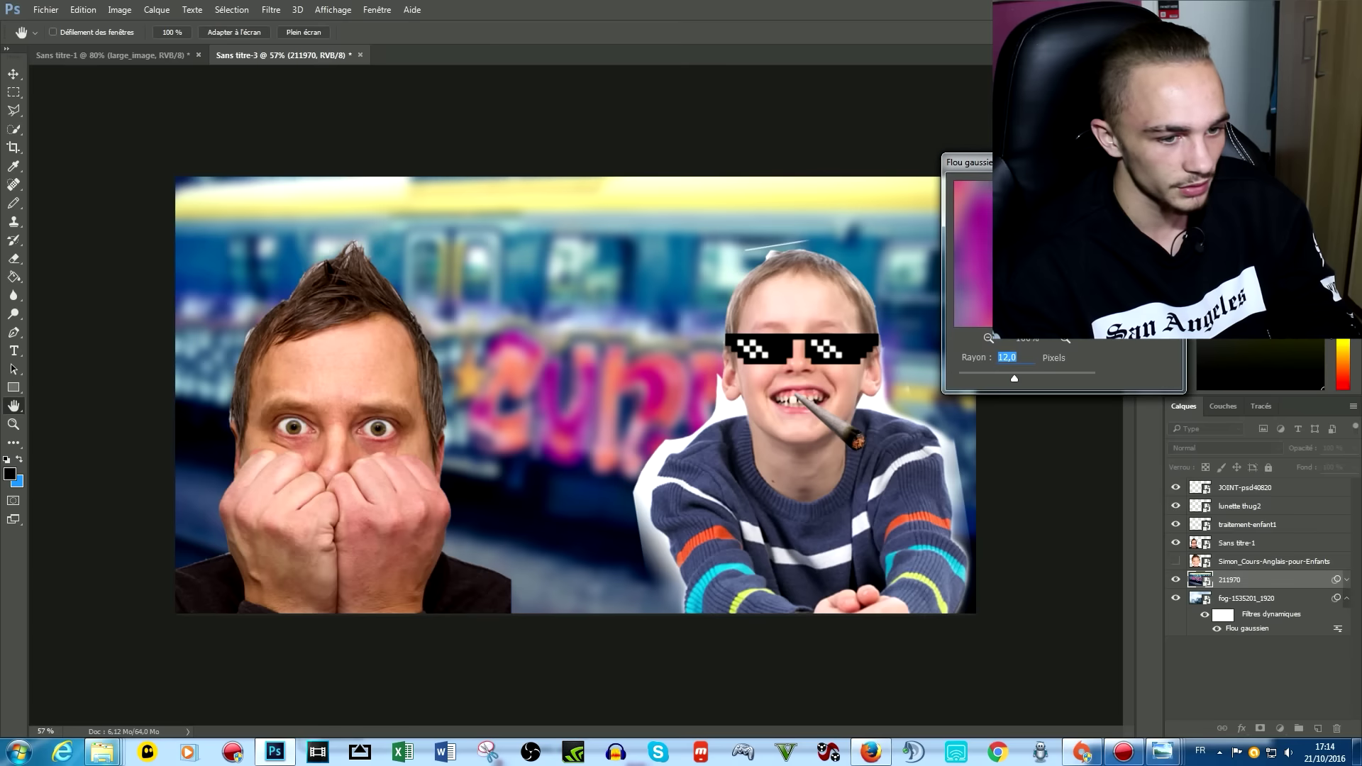
pyautogui.press('Return')
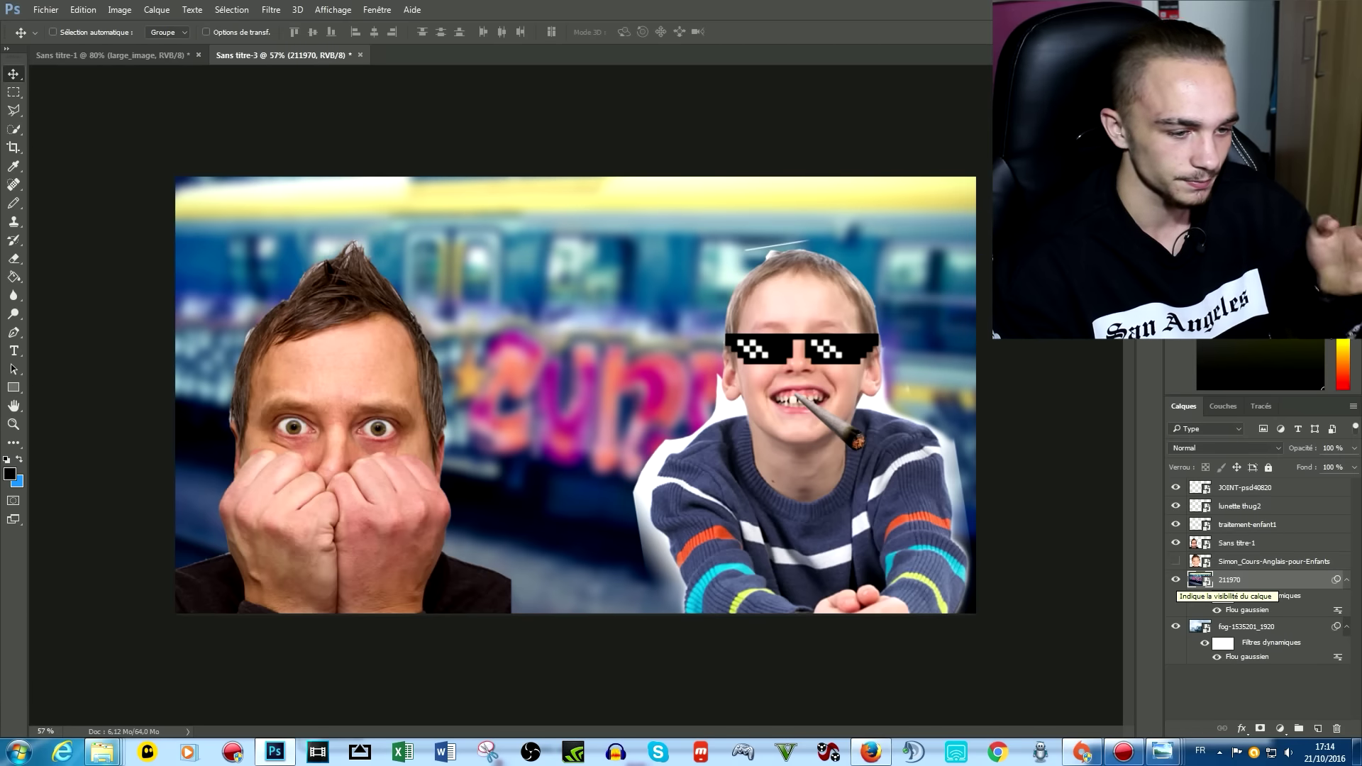
pyautogui.click(1175, 579)
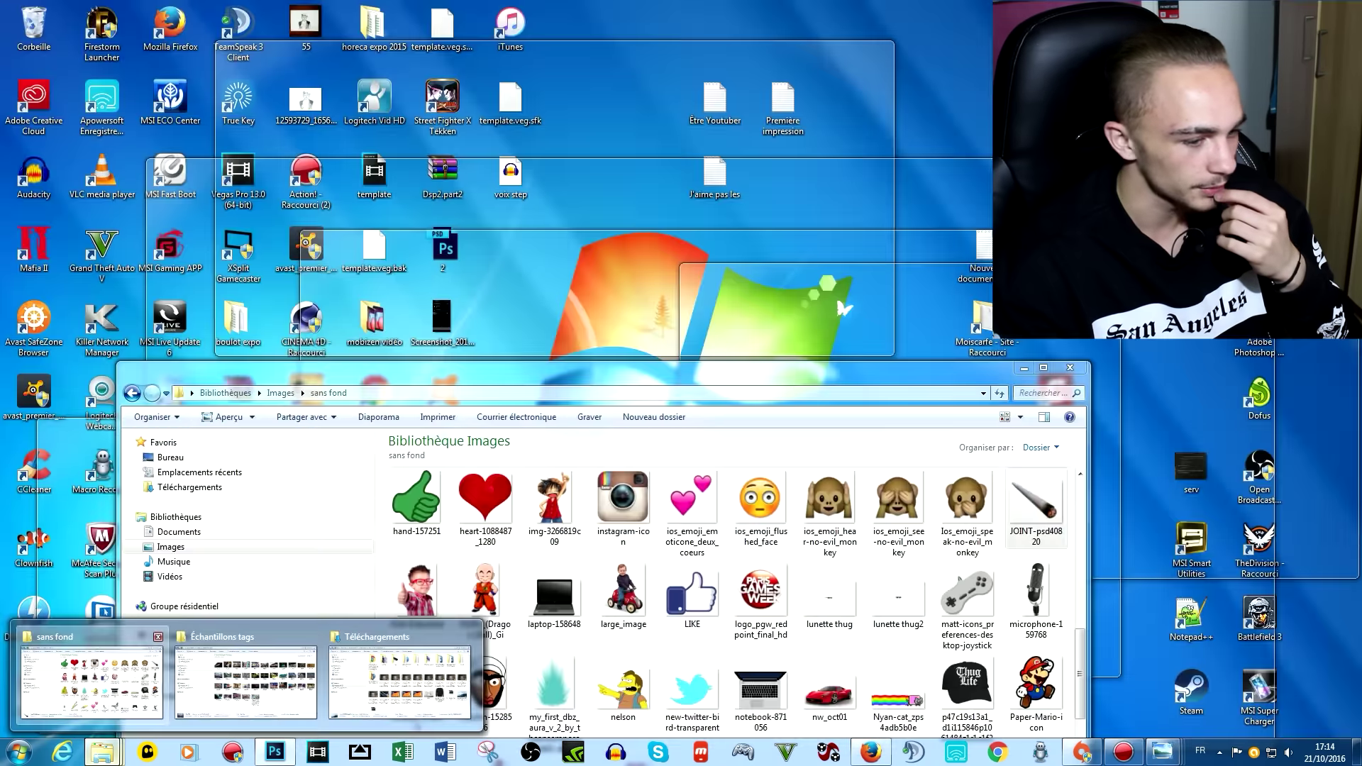
# Step: Place the money-576443 image as a new layer and delete the old background layers
pyautogui.click(92, 681)
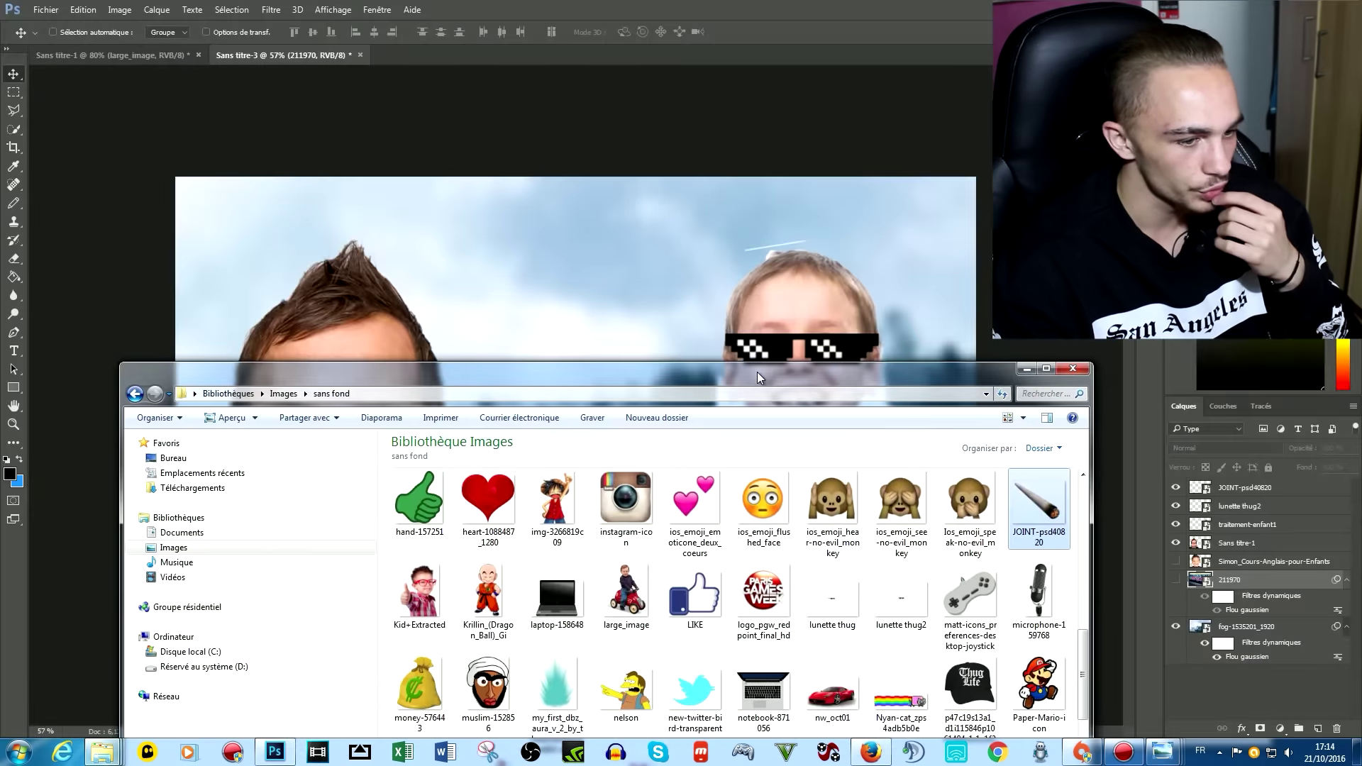
pyautogui.moveTo(756, 371); pyautogui.dragTo(850, 152)
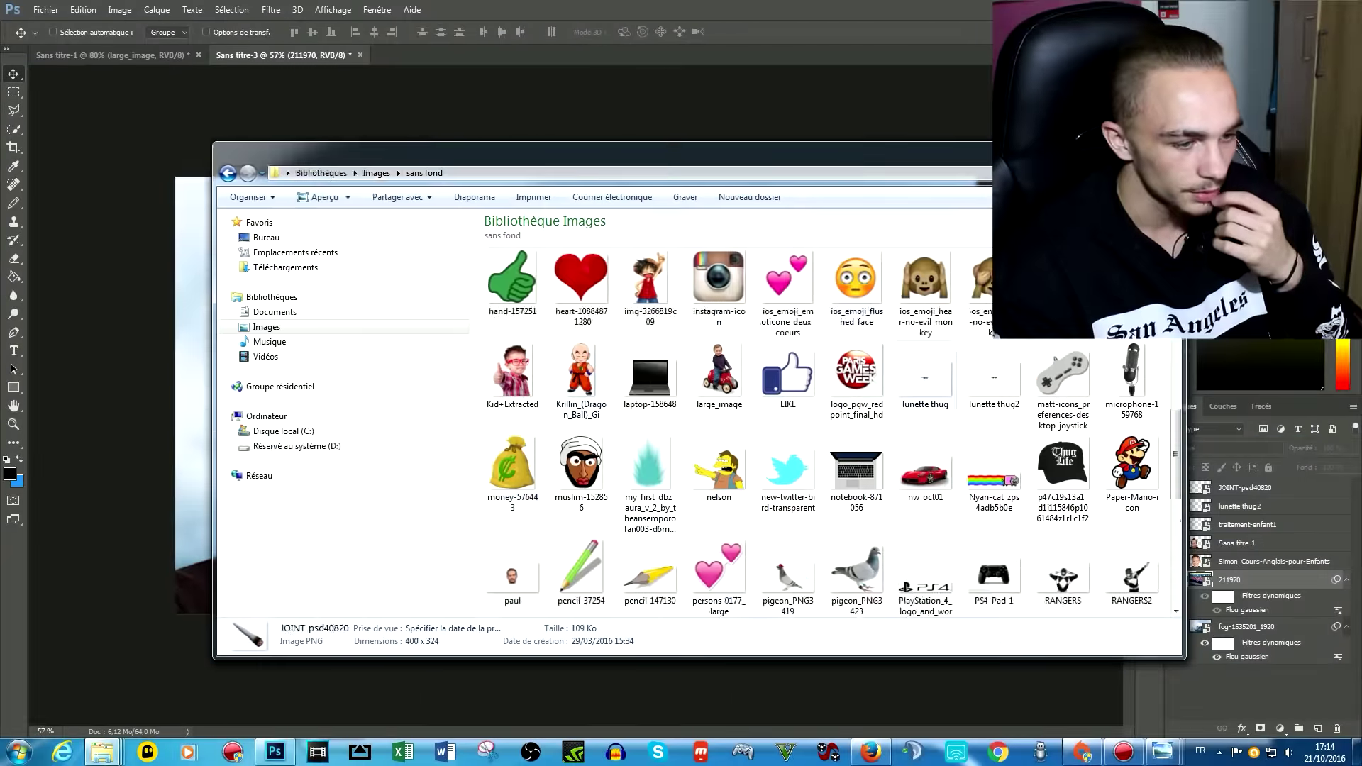
pyautogui.moveTo(511, 465); pyautogui.dragTo(496, 426)
pyautogui.press('Return')
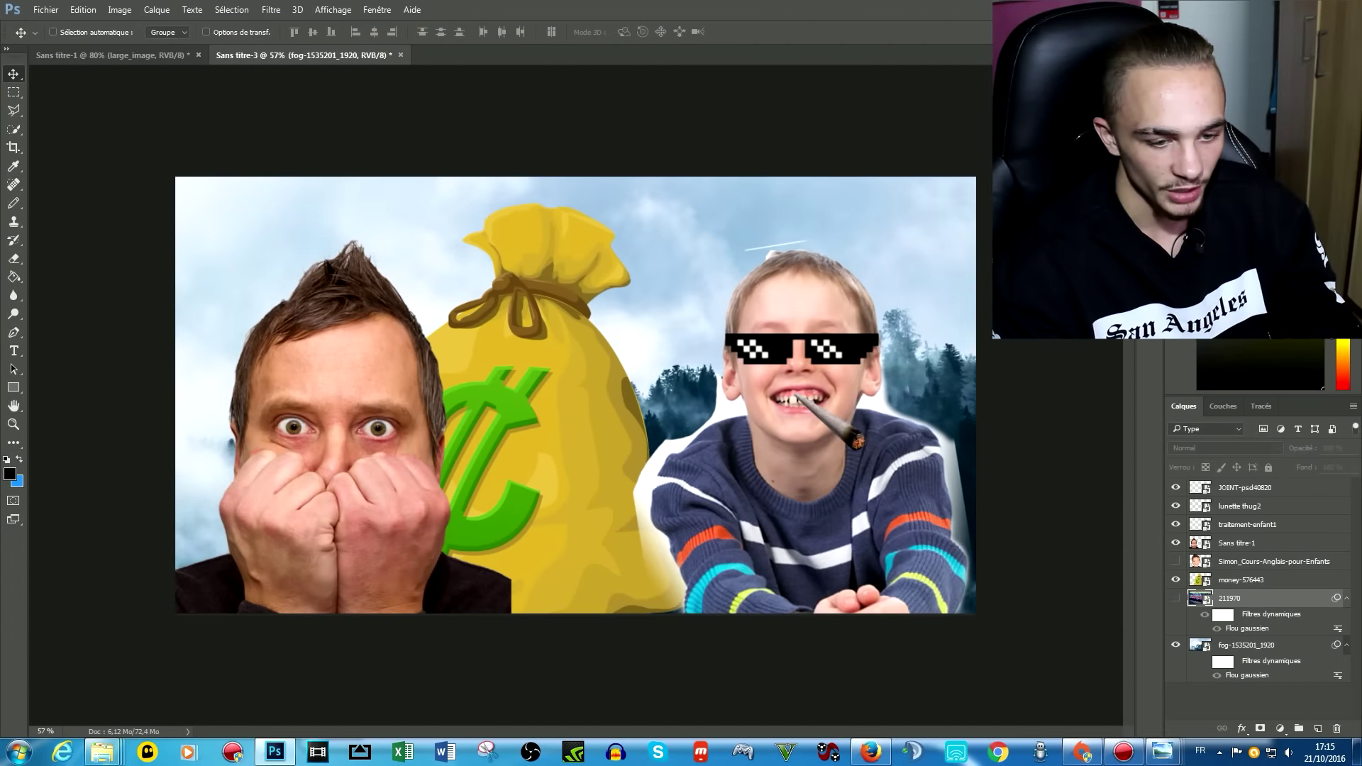
pyautogui.press('Delete')
# Step: Delete the remaining old layers, finishing with the joint image layer
pyautogui.press('Delete')
pyautogui.press('Delete')
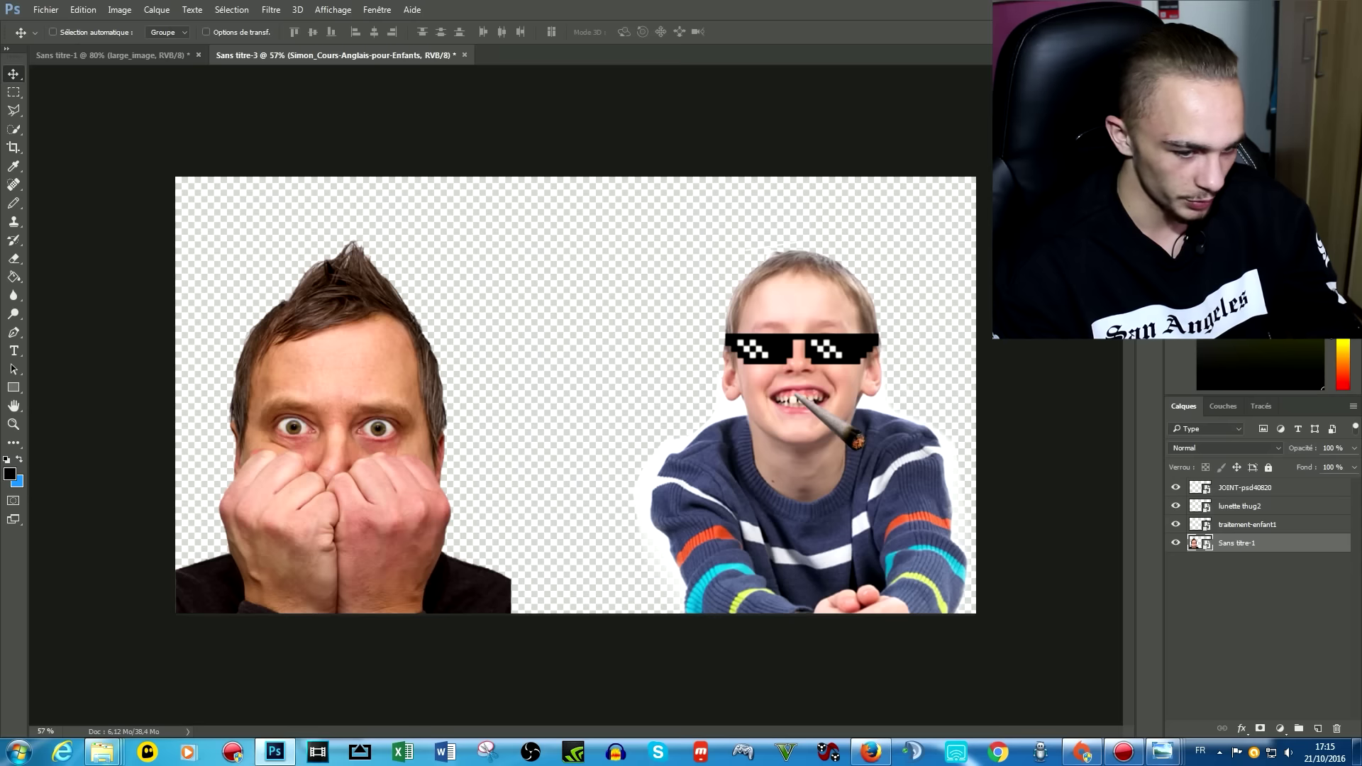
pyautogui.press('Delete')
pyautogui.press('Delete')
pyautogui.press('Delete')
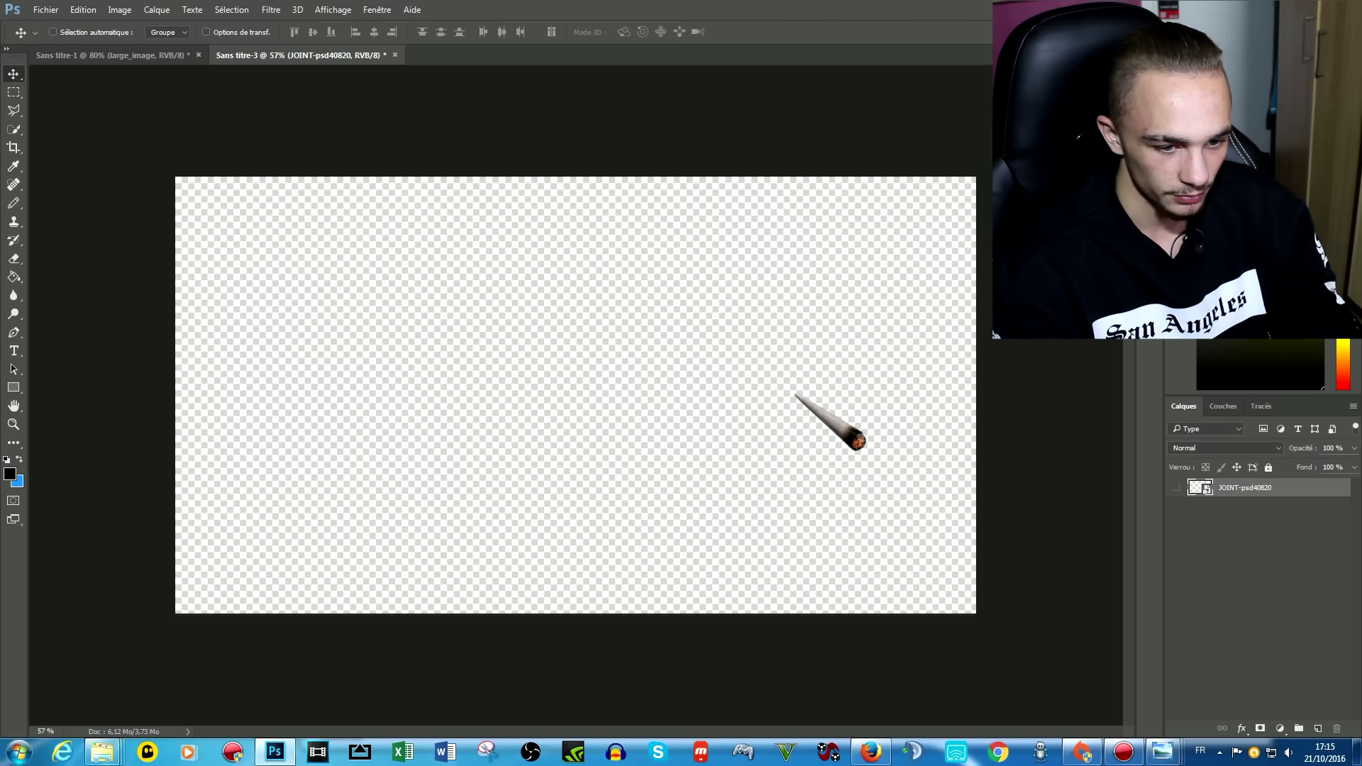
pyautogui.press('Delete')
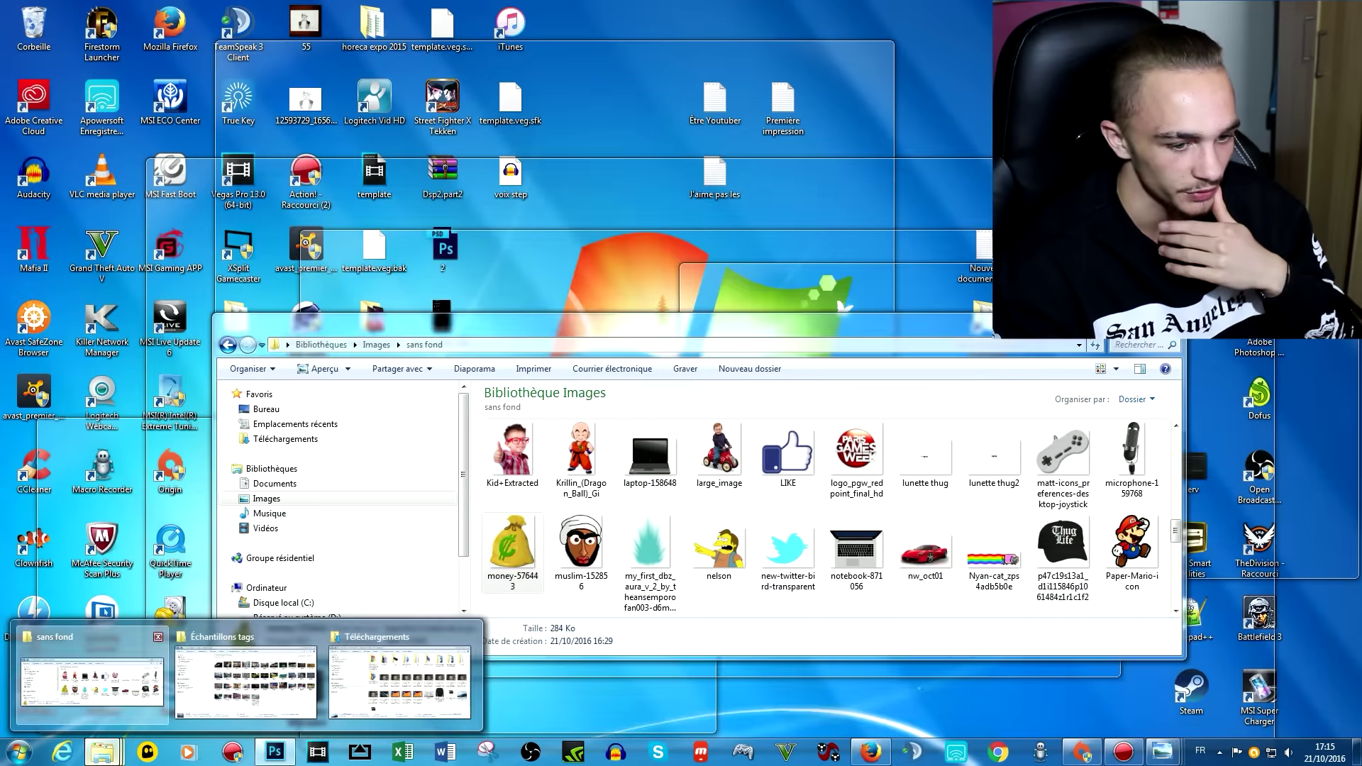
# Step: Drag portrait 09 from the sans fond folder onto the canvas
pyautogui.click(92, 681)
pyautogui.moveTo(245, 681)
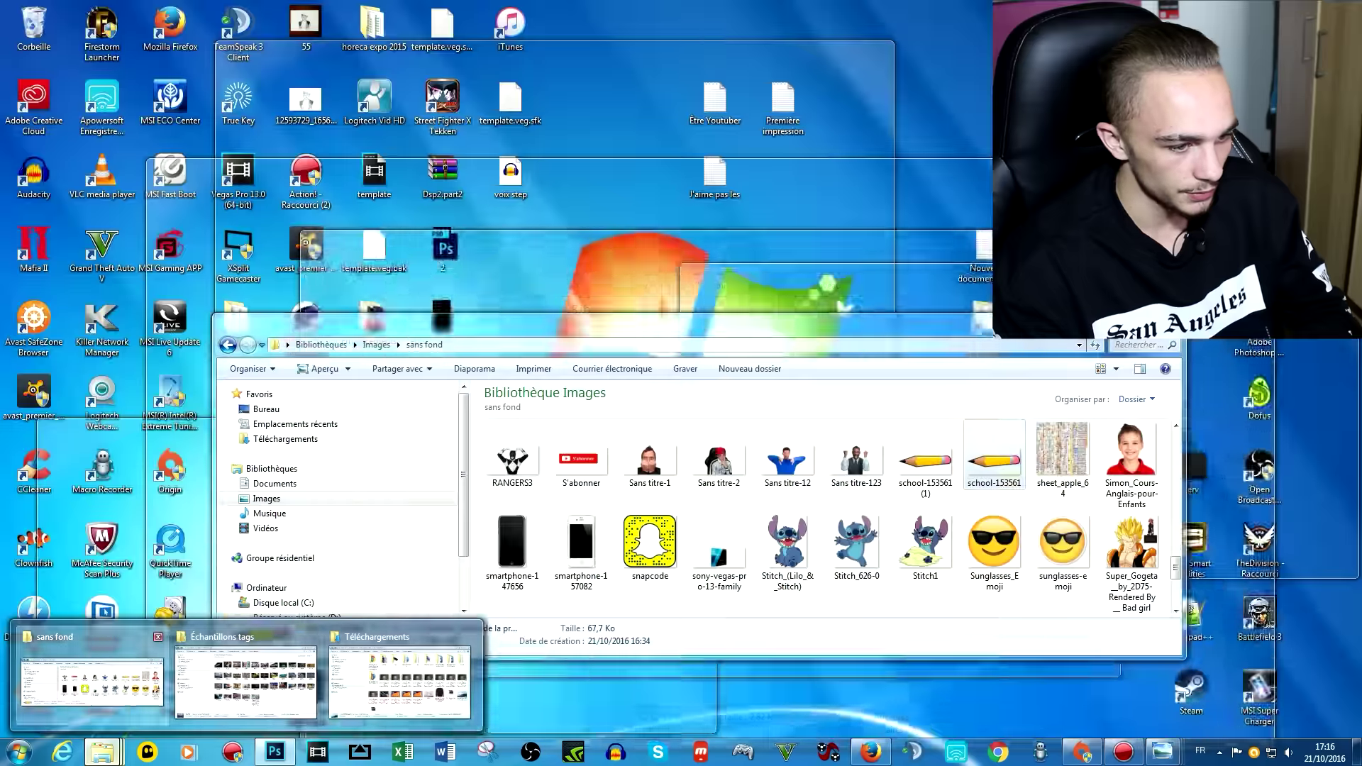
pyautogui.click(92, 681)
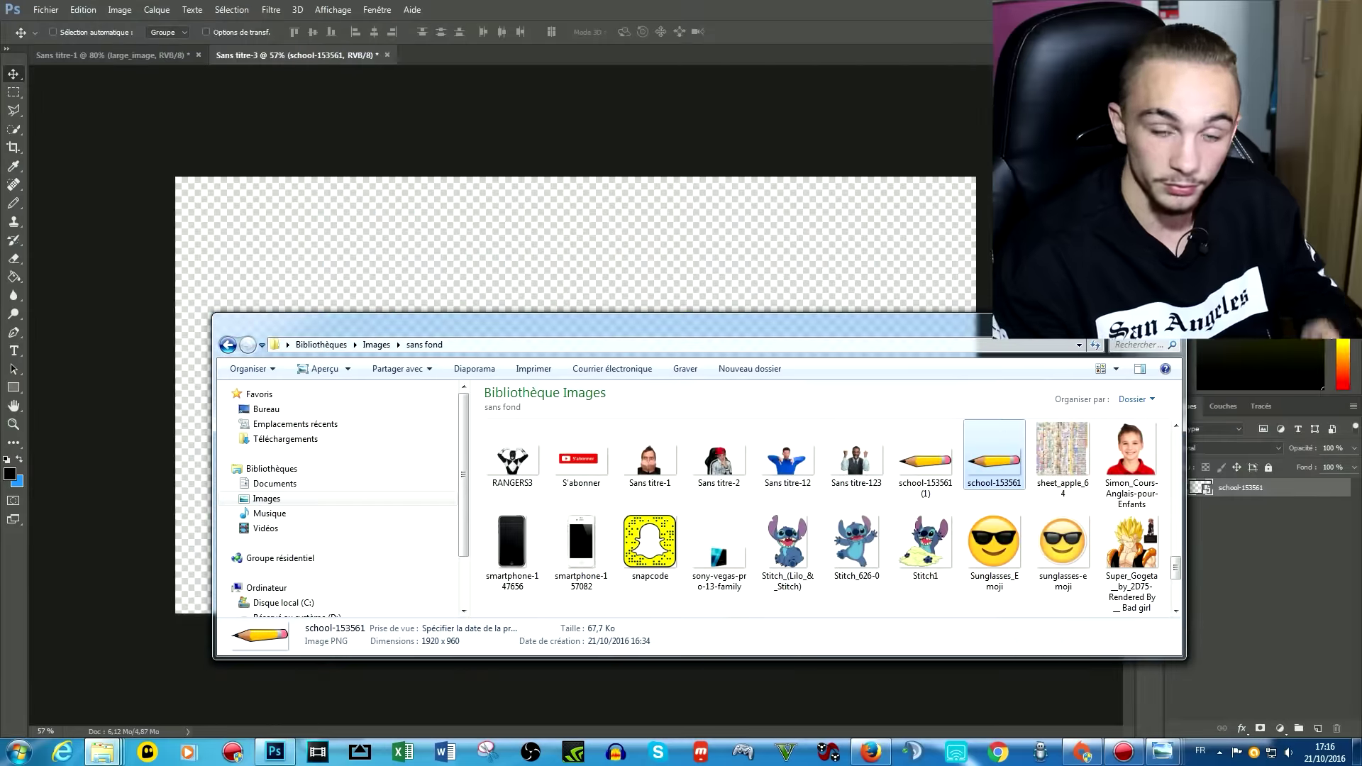
pyautogui.click(718, 461)
pyautogui.scroll(-5, 718, 461)
pyautogui.moveTo(719, 461); pyautogui.dragTo(575, 393)
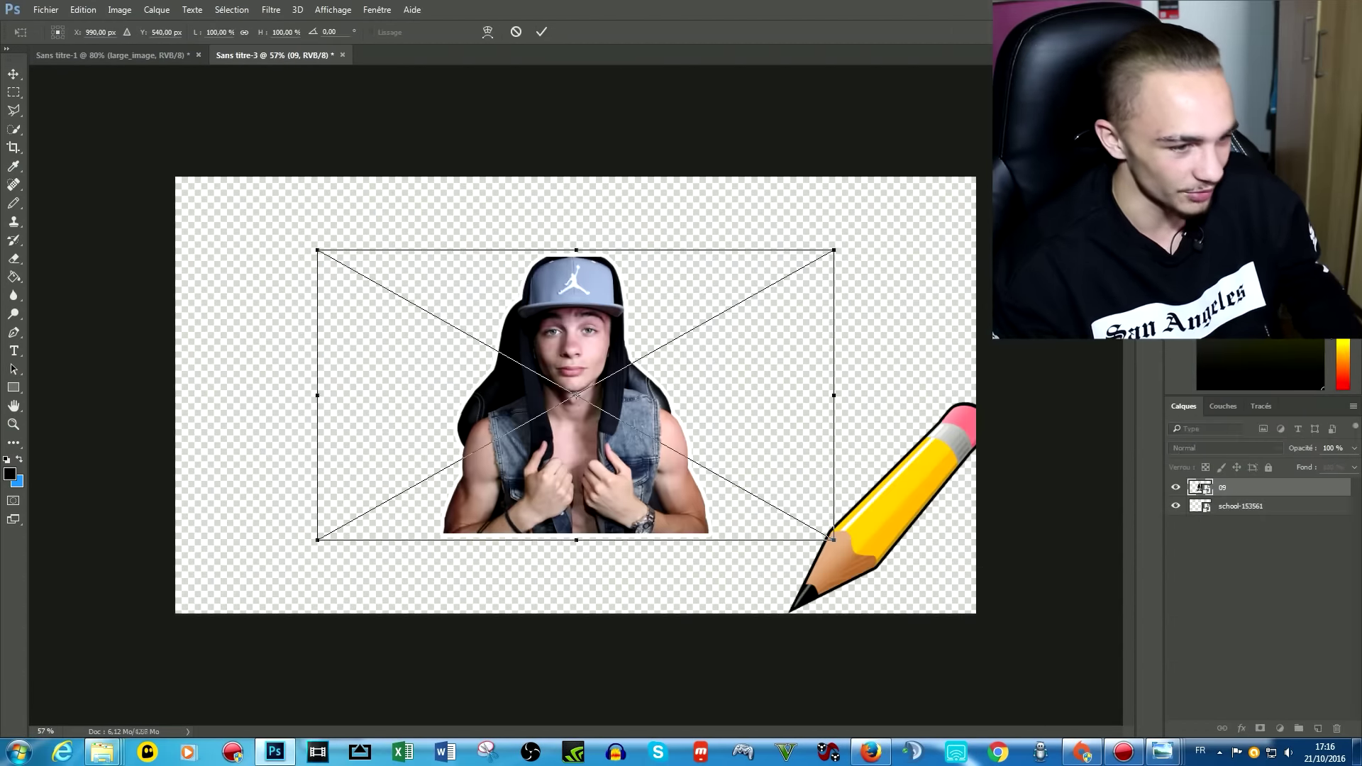
# Step: Enlarge portrait 09 to about 168% and move it to the canvas's left side
pyautogui.moveTo(837, 248); pyautogui.dragTo(1079, 106)
pyautogui.moveTo(686, 396); pyautogui.dragTo(395, 484)
pyautogui.press('Return')
pyautogui.hotkey('ctrl', 't')
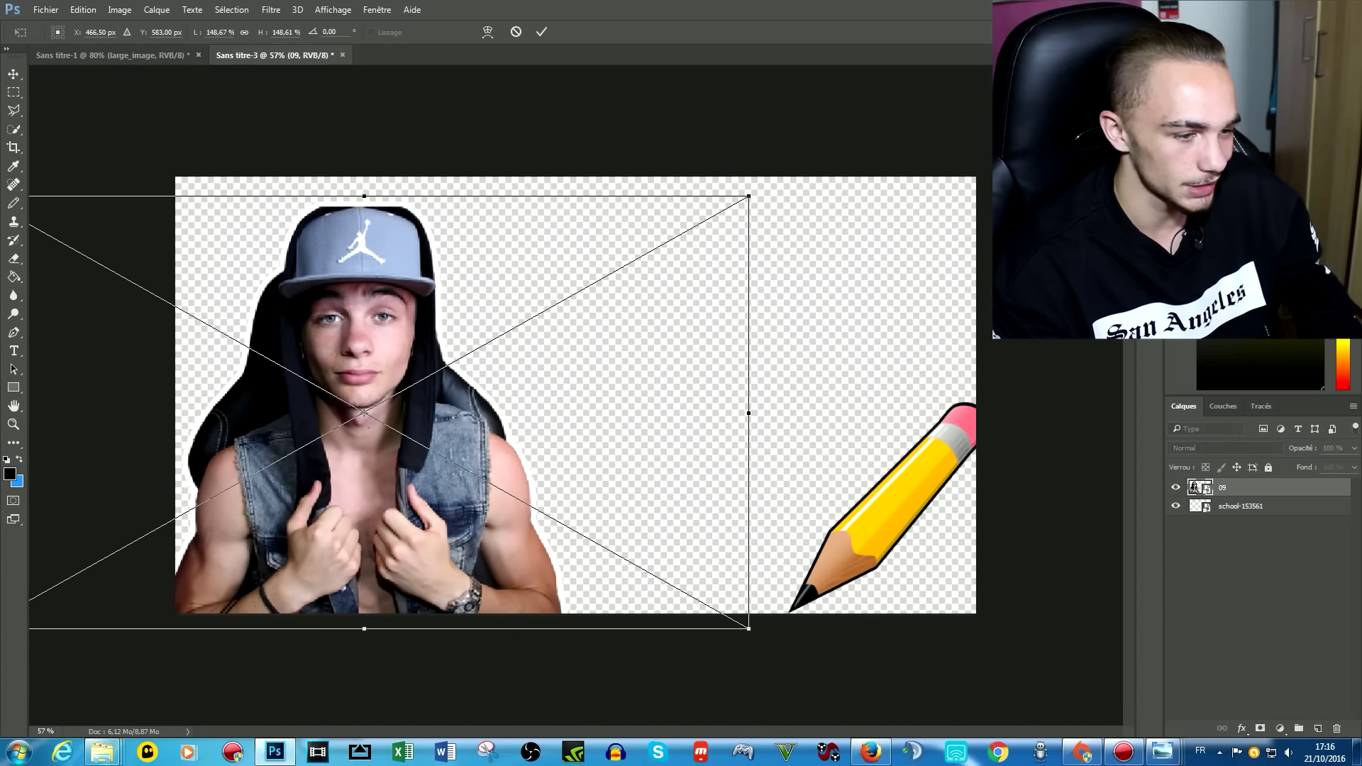
pyautogui.moveTo(750, 189); pyautogui.dragTo(851, 139)
pyautogui.press('Return')
pyautogui.moveTo(369, 399); pyautogui.dragTo(339, 404)
pyautogui.click(102, 752)
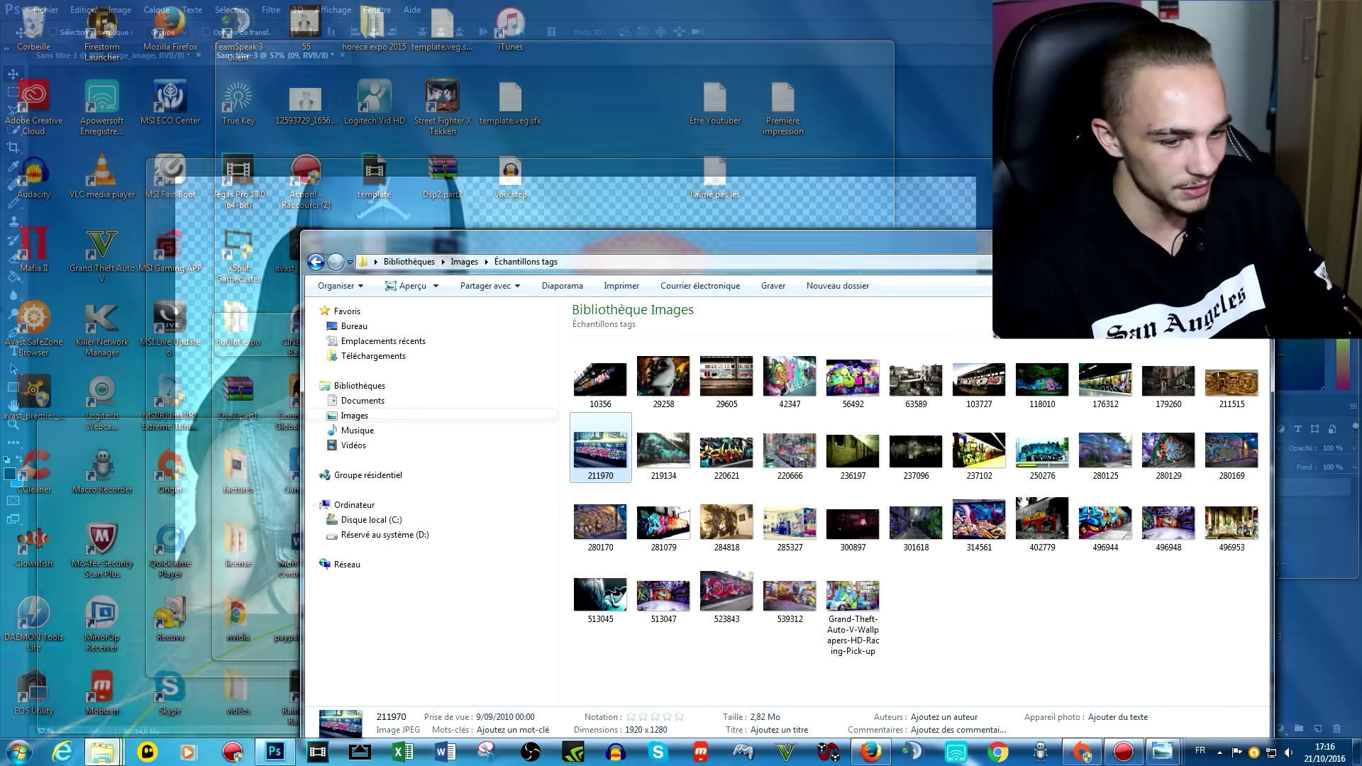
# Step: Place the golden-gate-bridge photo and enlarge it to cover the canvas
pyautogui.click(245, 681)
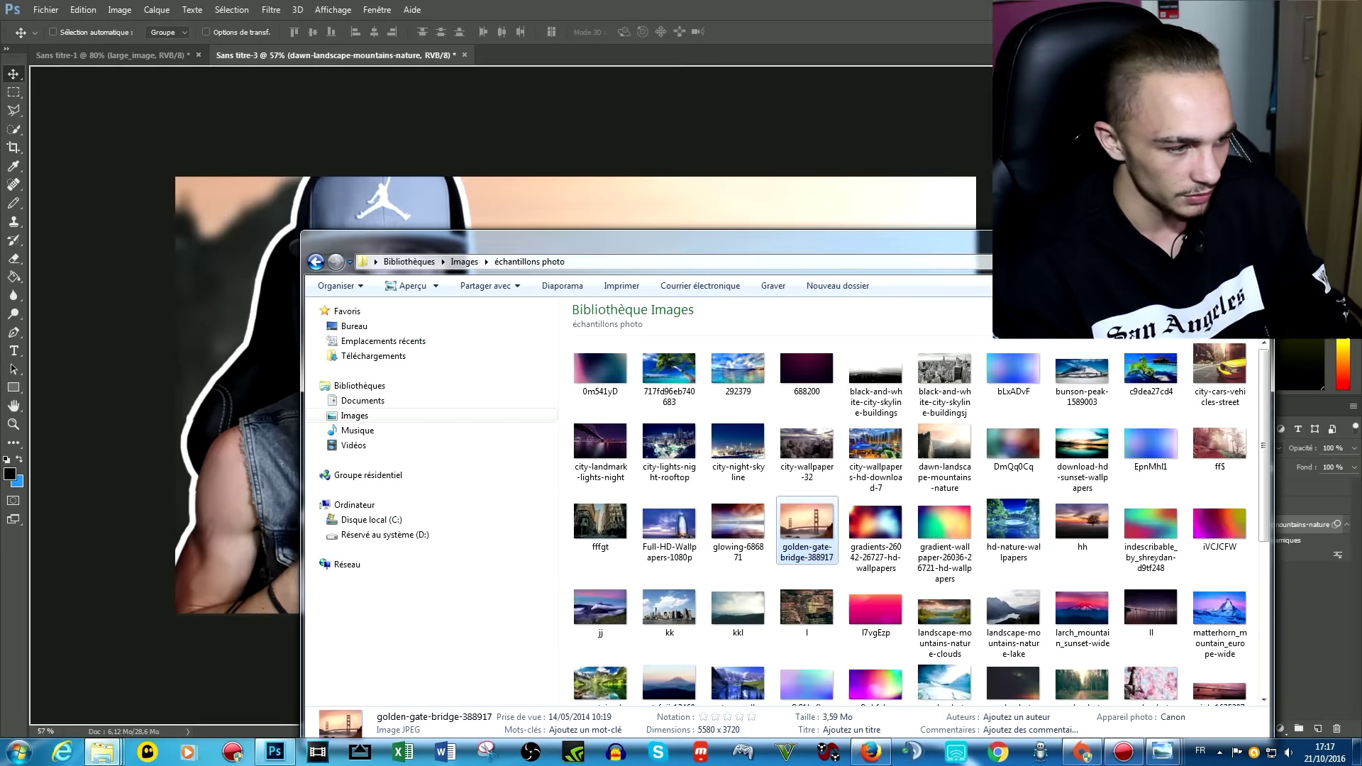
pyautogui.moveTo(805, 560); pyautogui.dragTo(234, 425)
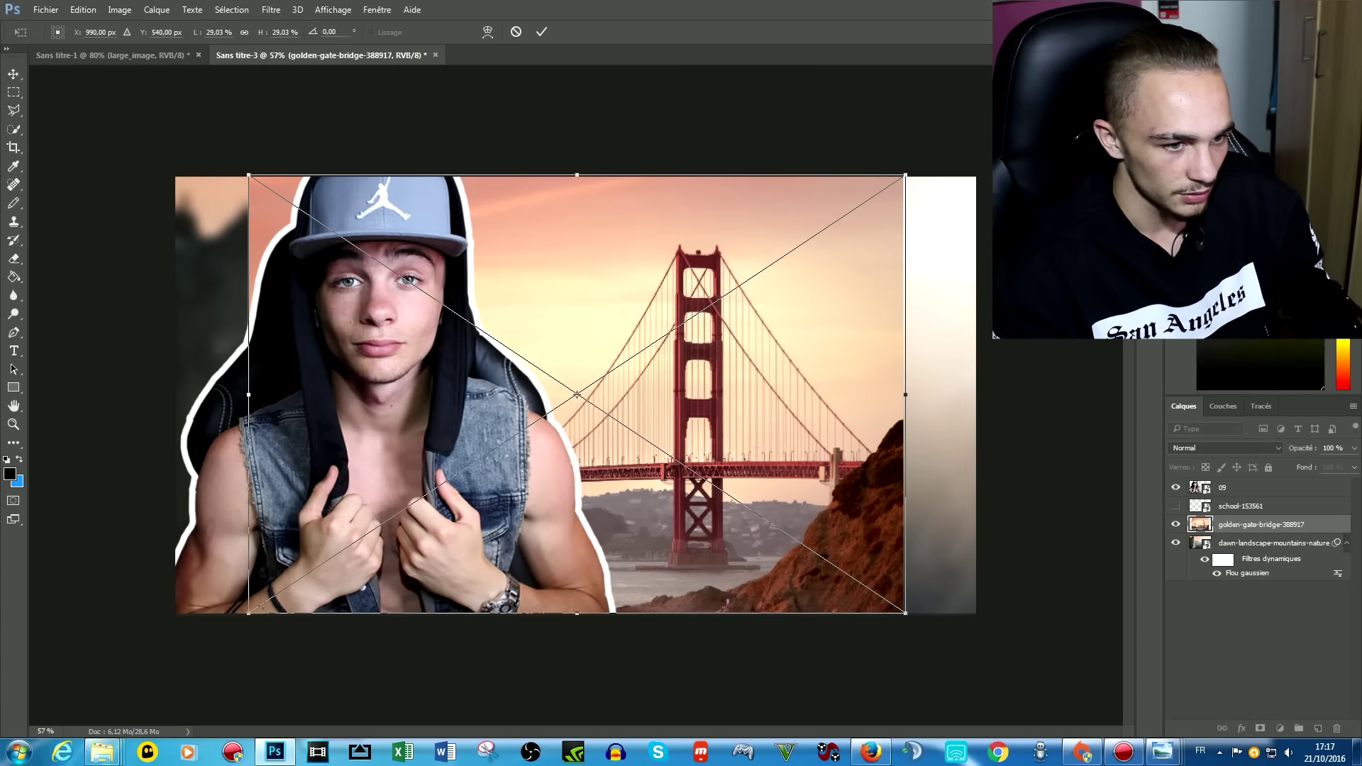
pyautogui.moveTo(248, 175); pyautogui.dragTo(103, 147)
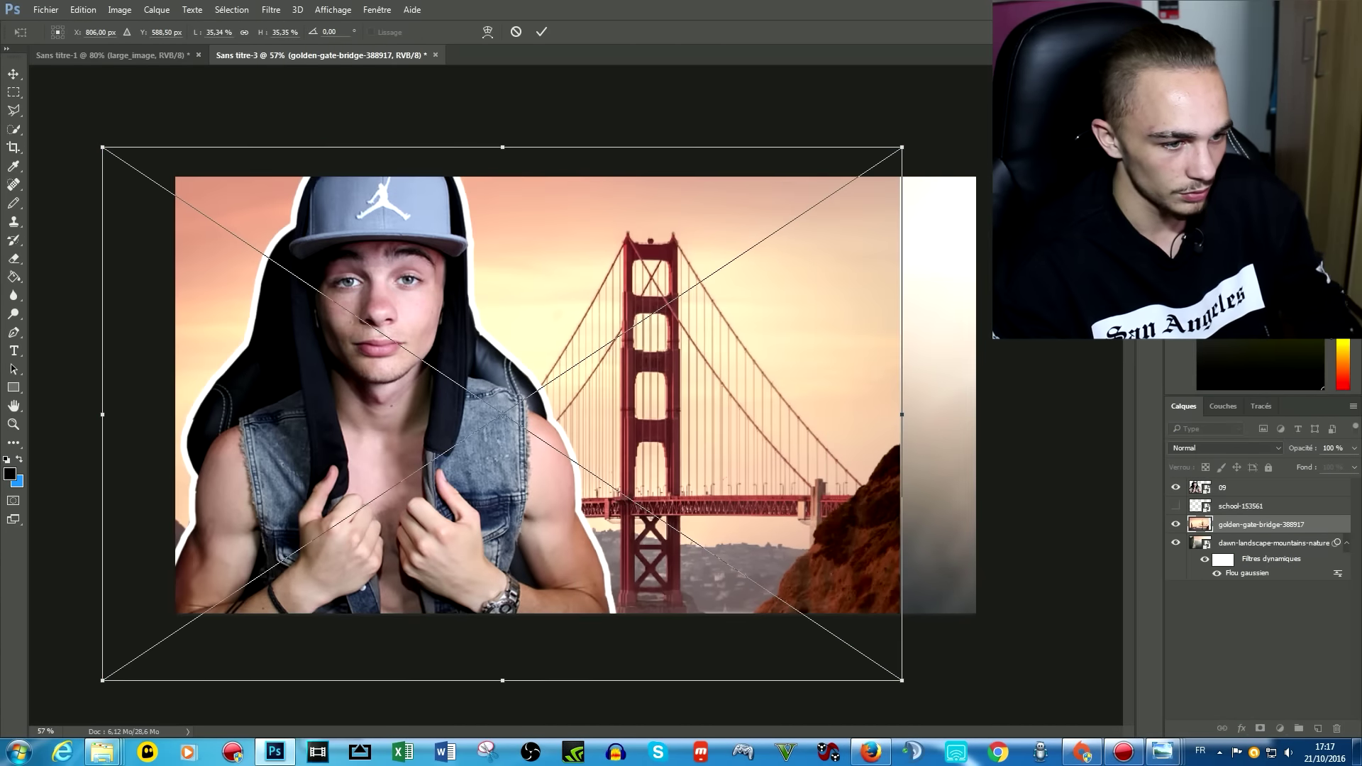
pyautogui.moveTo(901, 147); pyautogui.dragTo(972, 100)
pyautogui.press('Return')
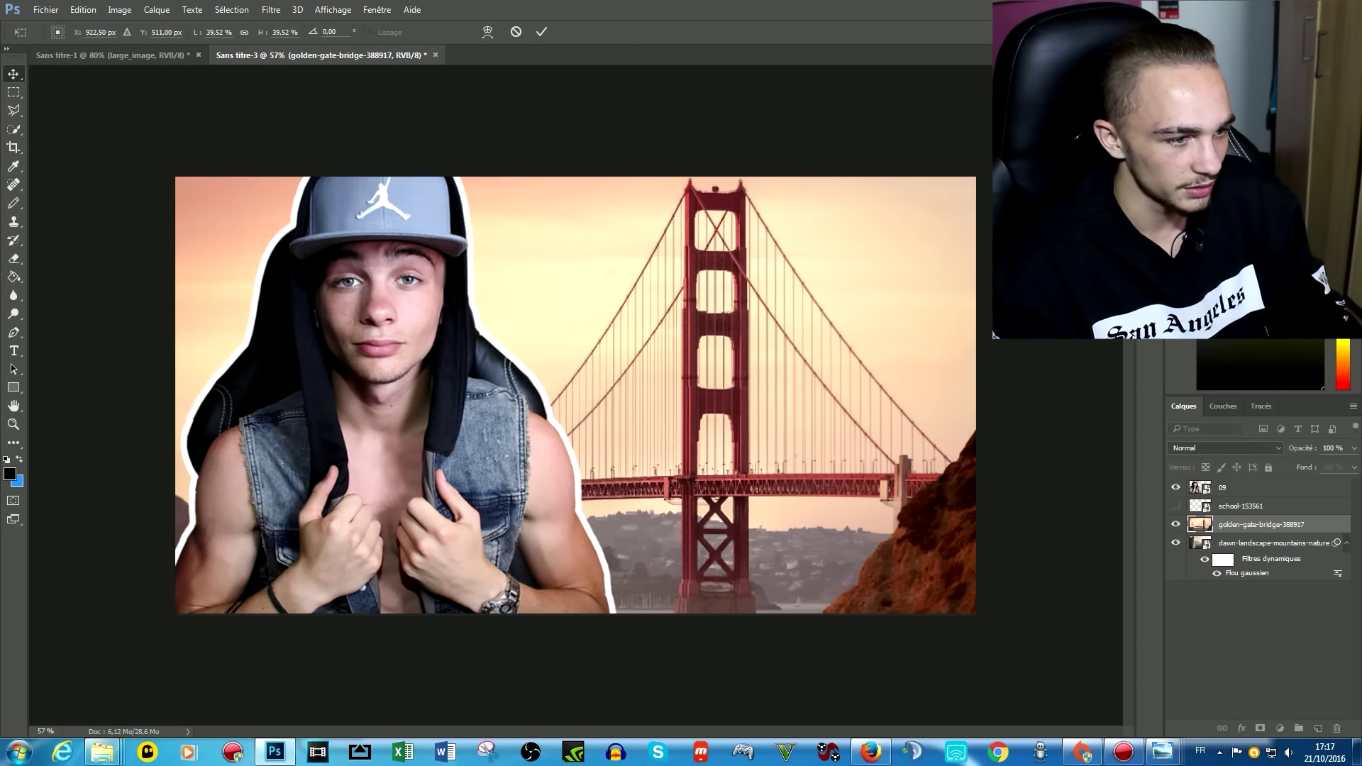
# Step: Apply a Gaussian blur with radius 12 to the bridge photo
pyautogui.click(271, 9)
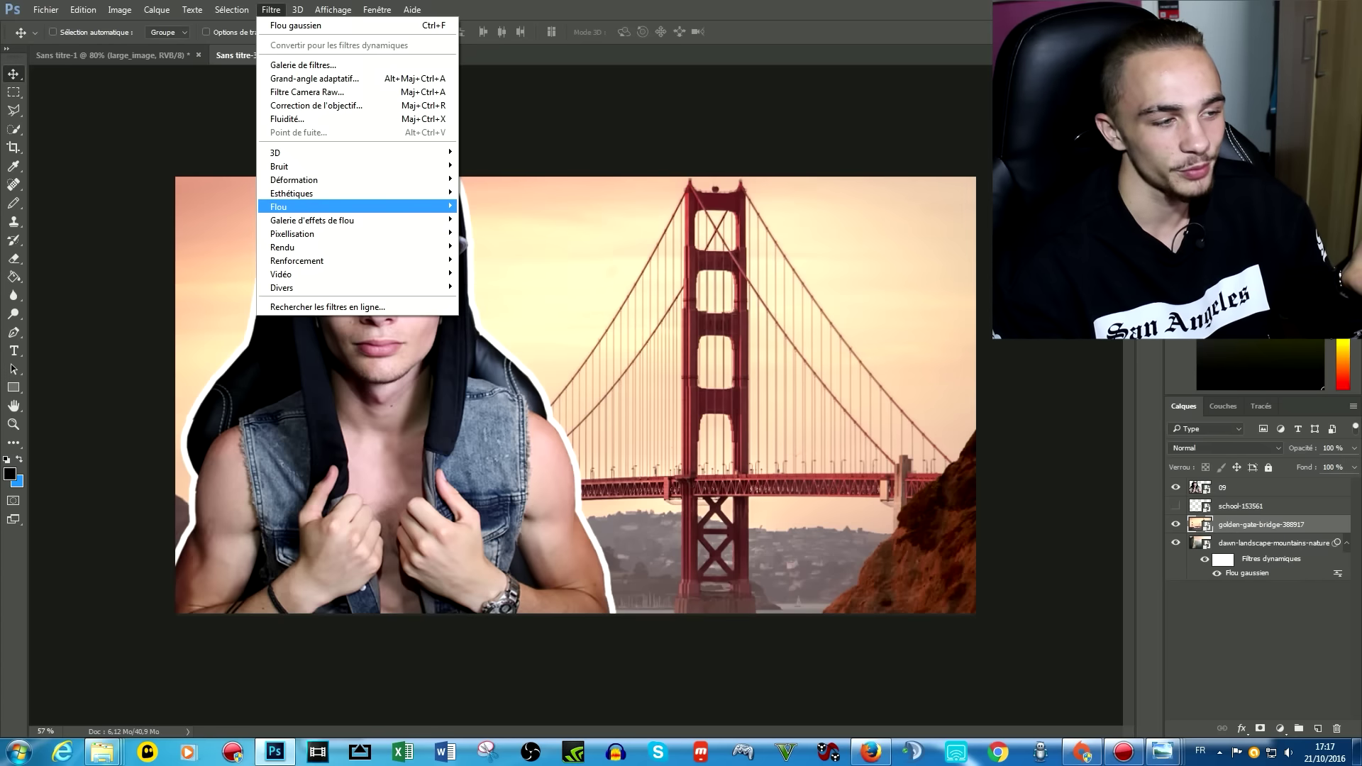
pyautogui.click(496, 273)
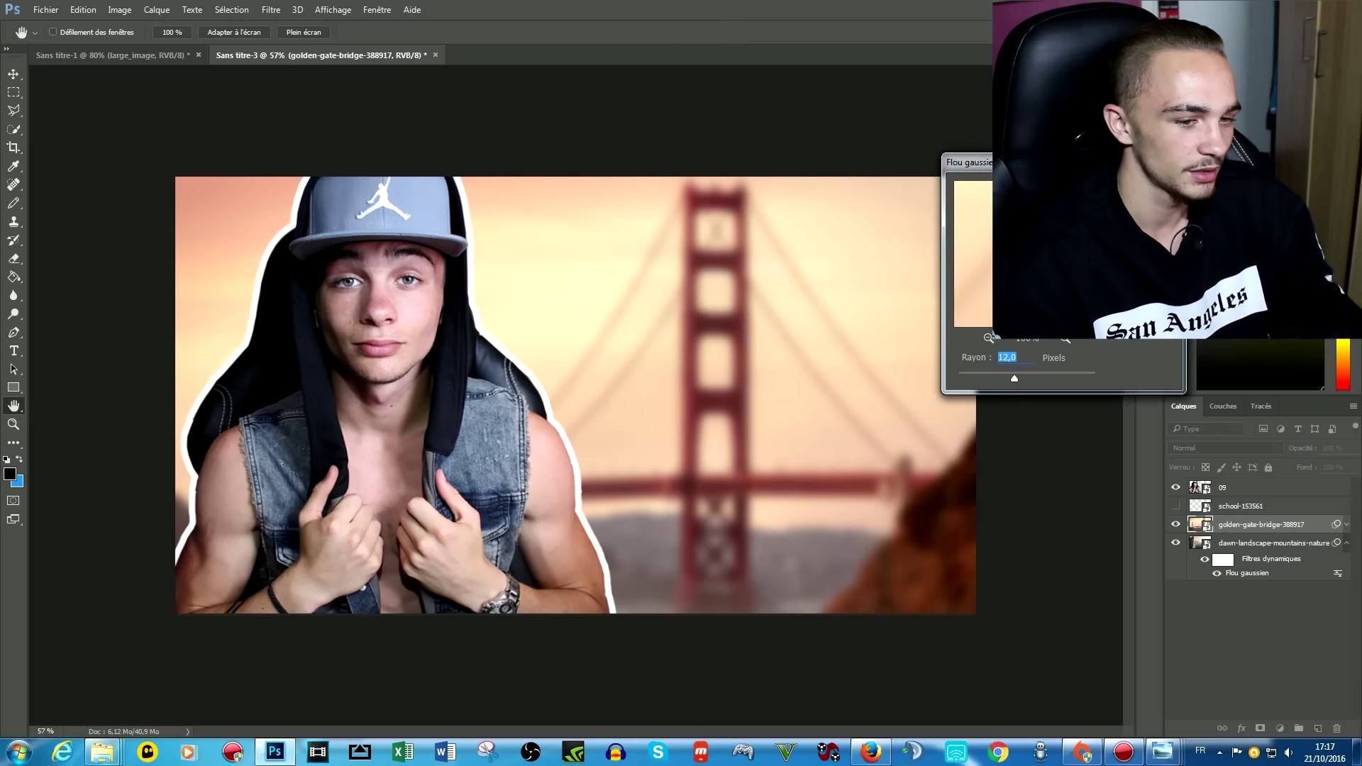
pyautogui.press('Return')
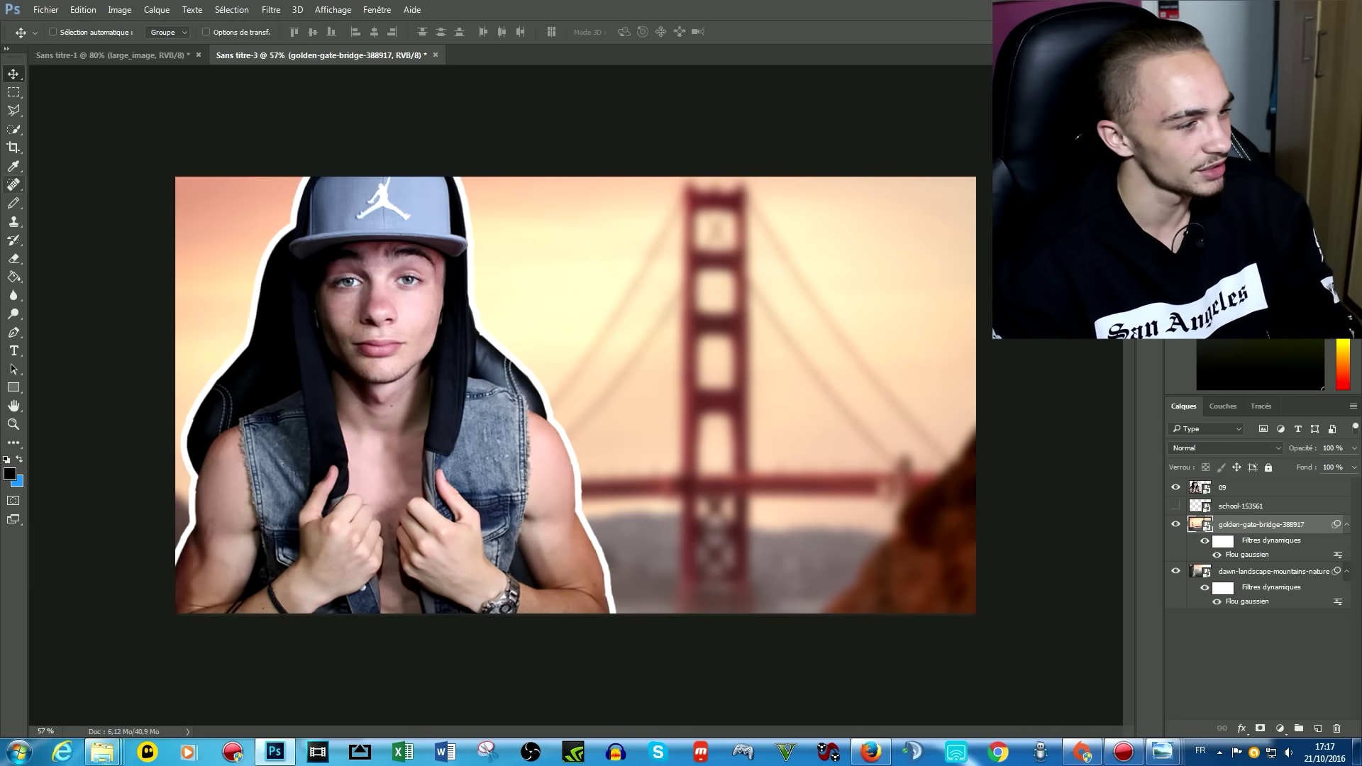
# Step: Outline a diagonal band selection with the Polygonal Lasso
pyautogui.press('l')
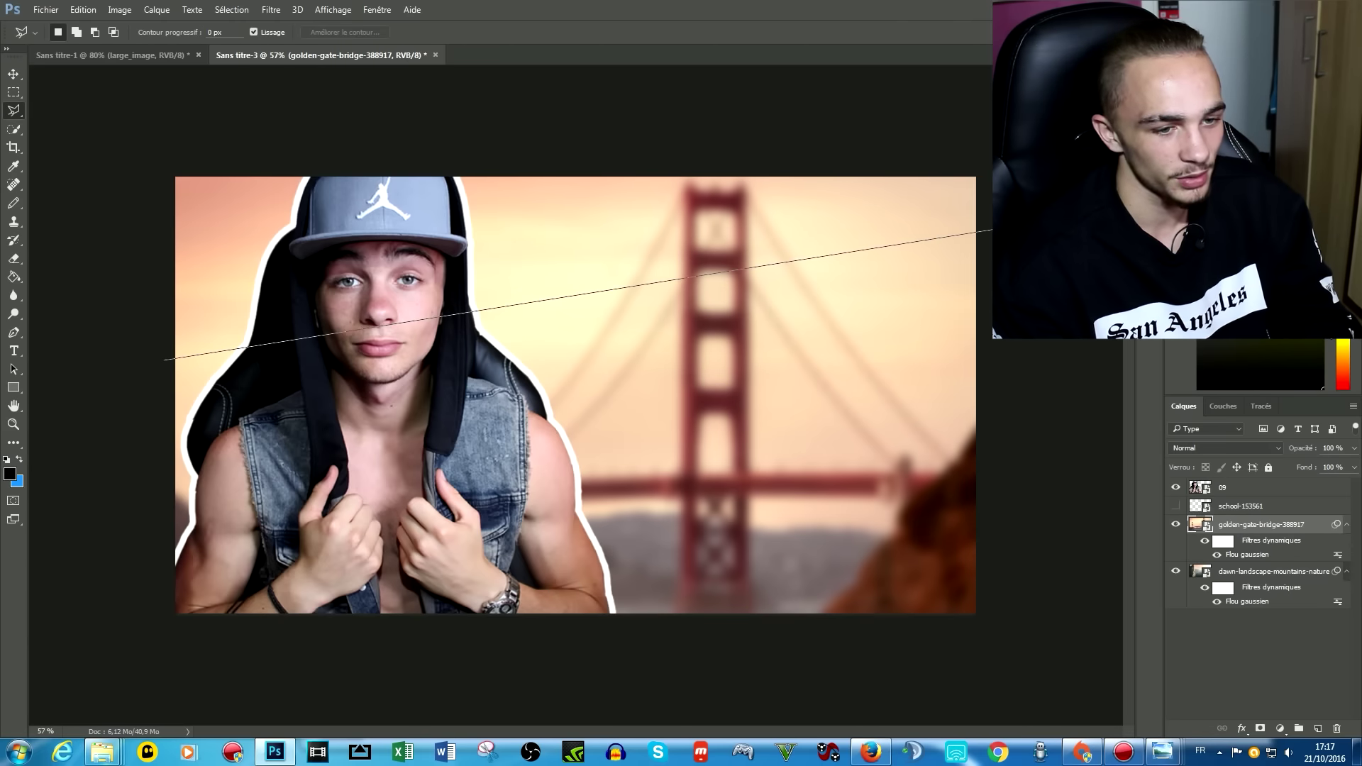
pyautogui.click(993, 230)
pyautogui.click(993, 338)
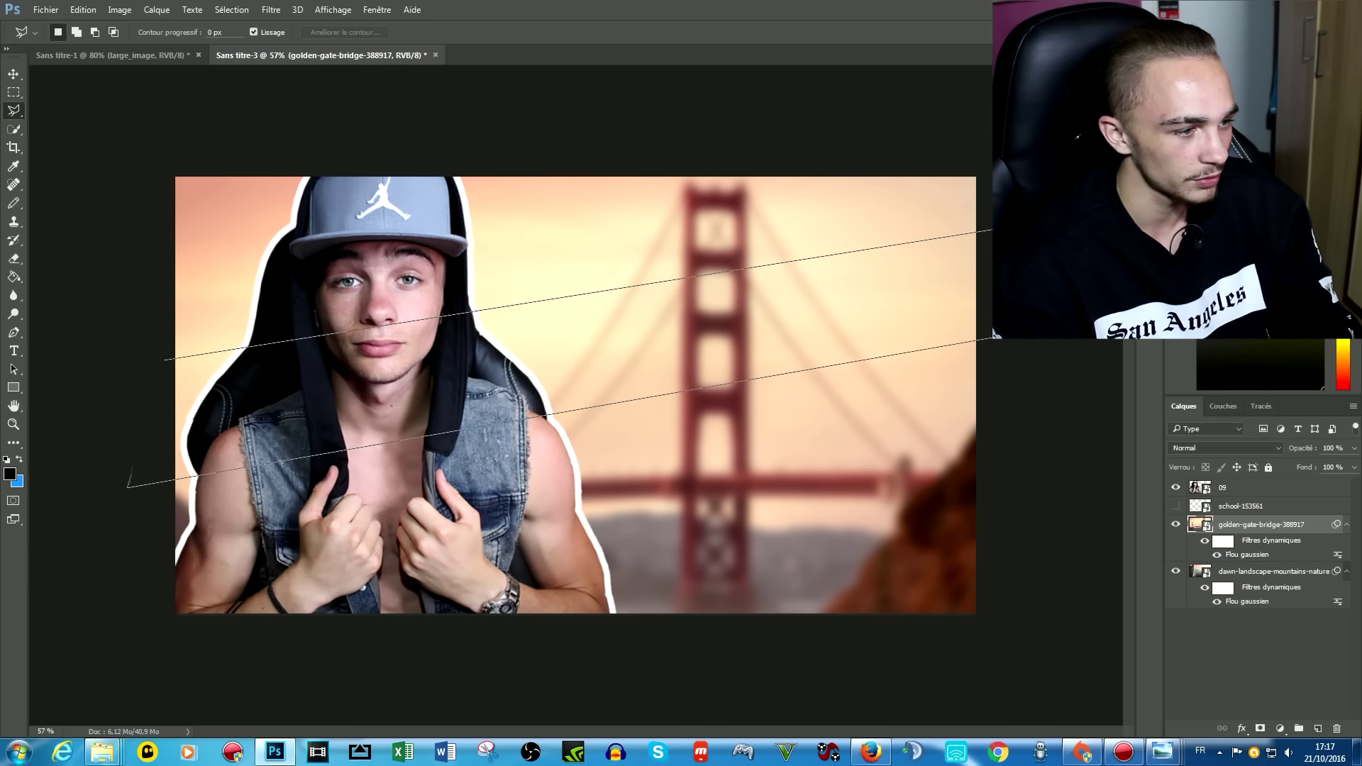
pyautogui.doubleClick(128, 374)
# Step: Fill the band selection with black on a new layer
pyautogui.hotkey('ctrl', 'shift', 'alt', 'n')
pyautogui.press('g')
pyautogui.click(145, 425)
pyautogui.press('m')
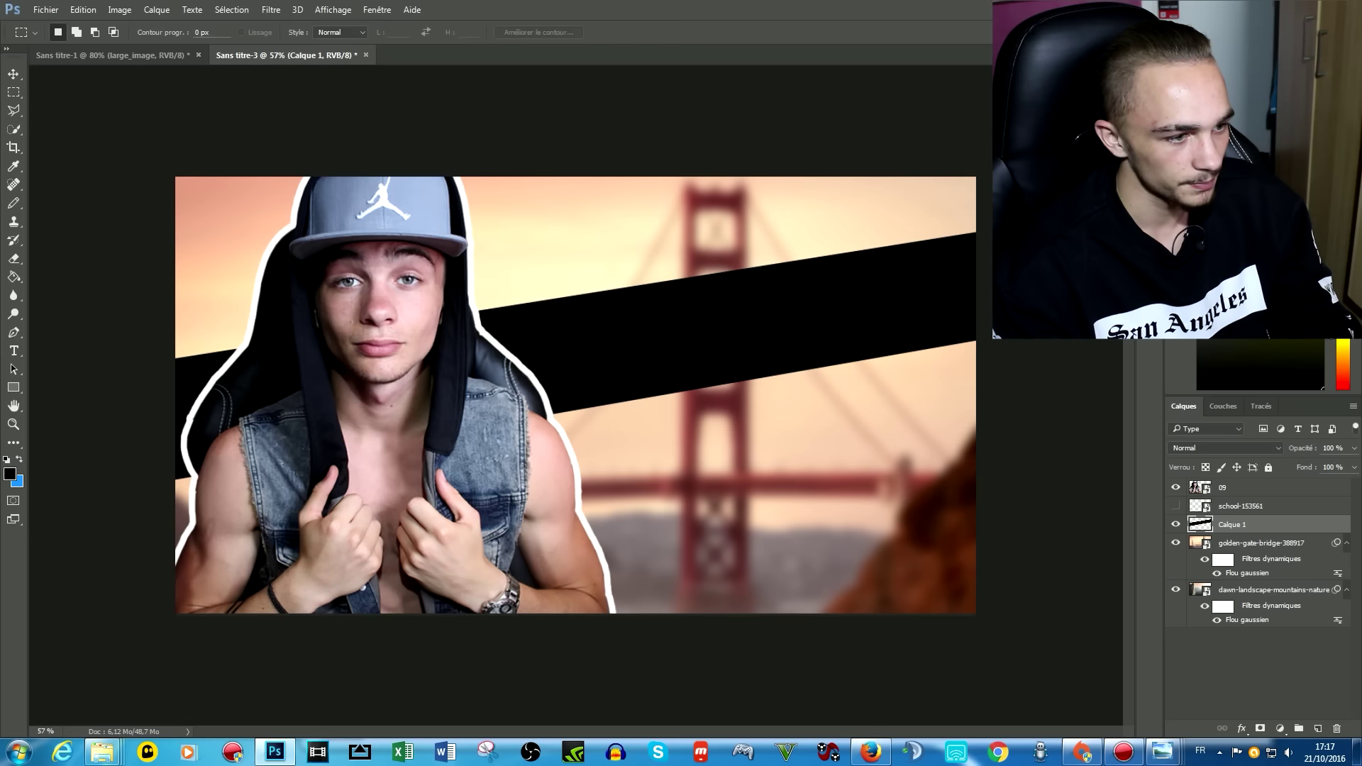
pyautogui.hotkey('ctrl', 't')
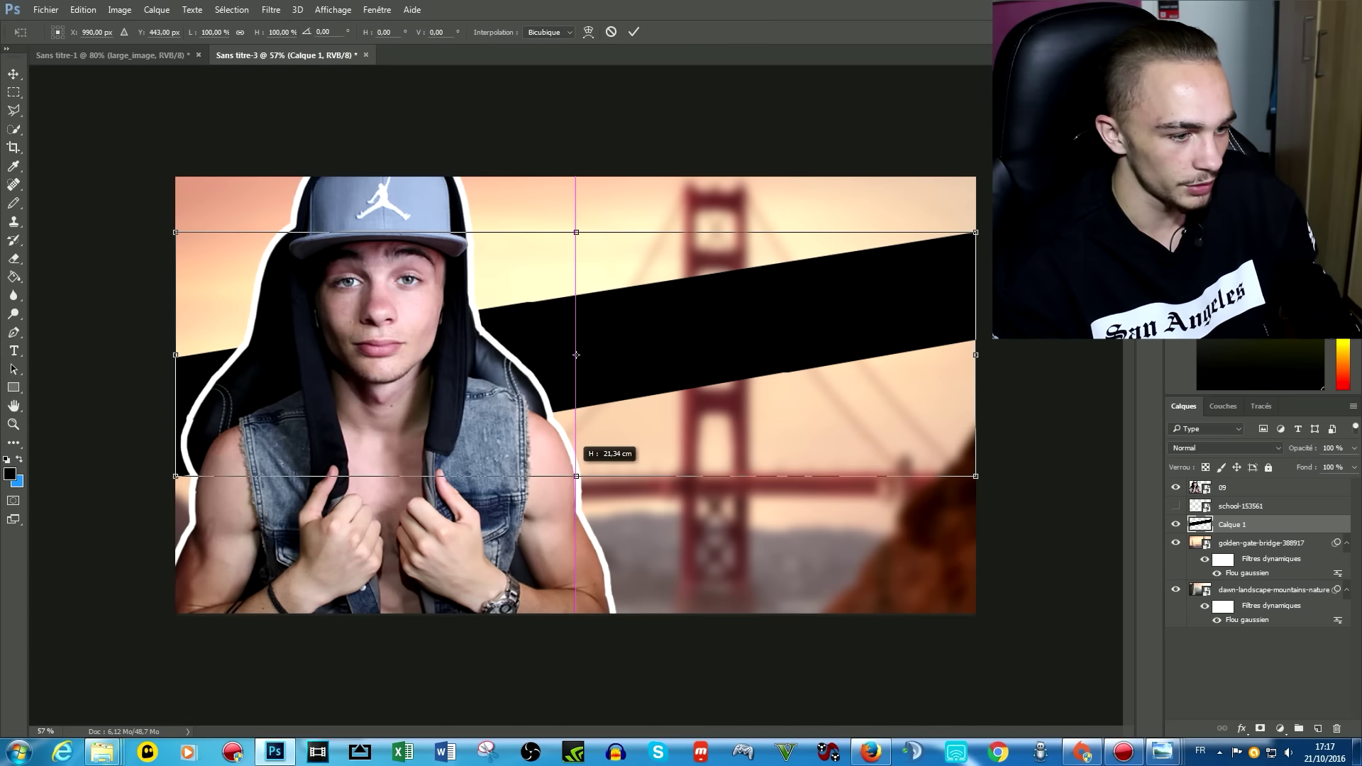
# Step: Make the black band taller, tilt it about 2 degrees and widen its left end
pyautogui.moveTo(576, 476)
pyautogui.mouseDown()
pyautogui.moveTo(580, 433)
pyautogui.moveTo(576, 499)
pyautogui.mouseUp()
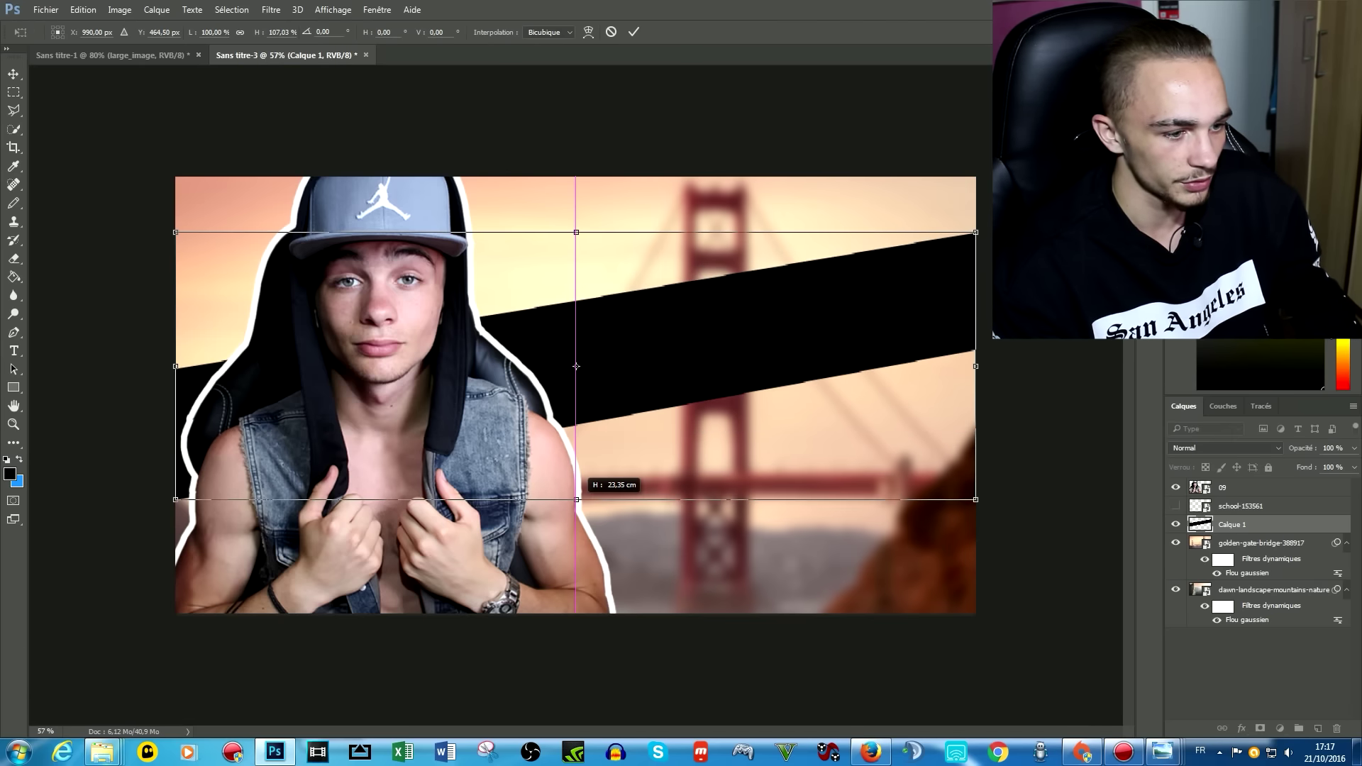
pyautogui.moveTo(575, 499); pyautogui.dragTo(576, 521)
pyautogui.press('Return')
pyautogui.moveTo(1064, 369); pyautogui.dragTo(1063, 433)
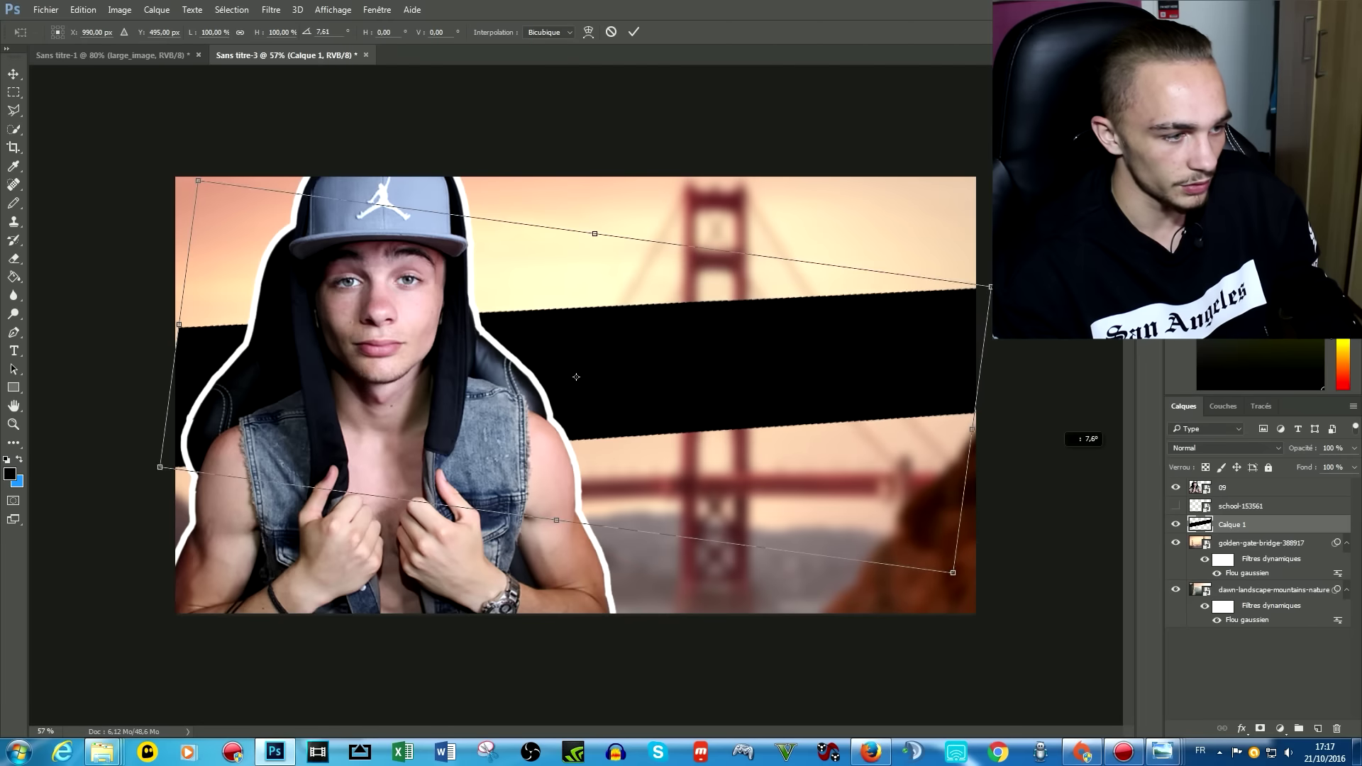
pyautogui.moveTo(1064, 432); pyautogui.dragTo(1064, 397)
pyautogui.moveTo(177, 361); pyautogui.dragTo(175, 361)
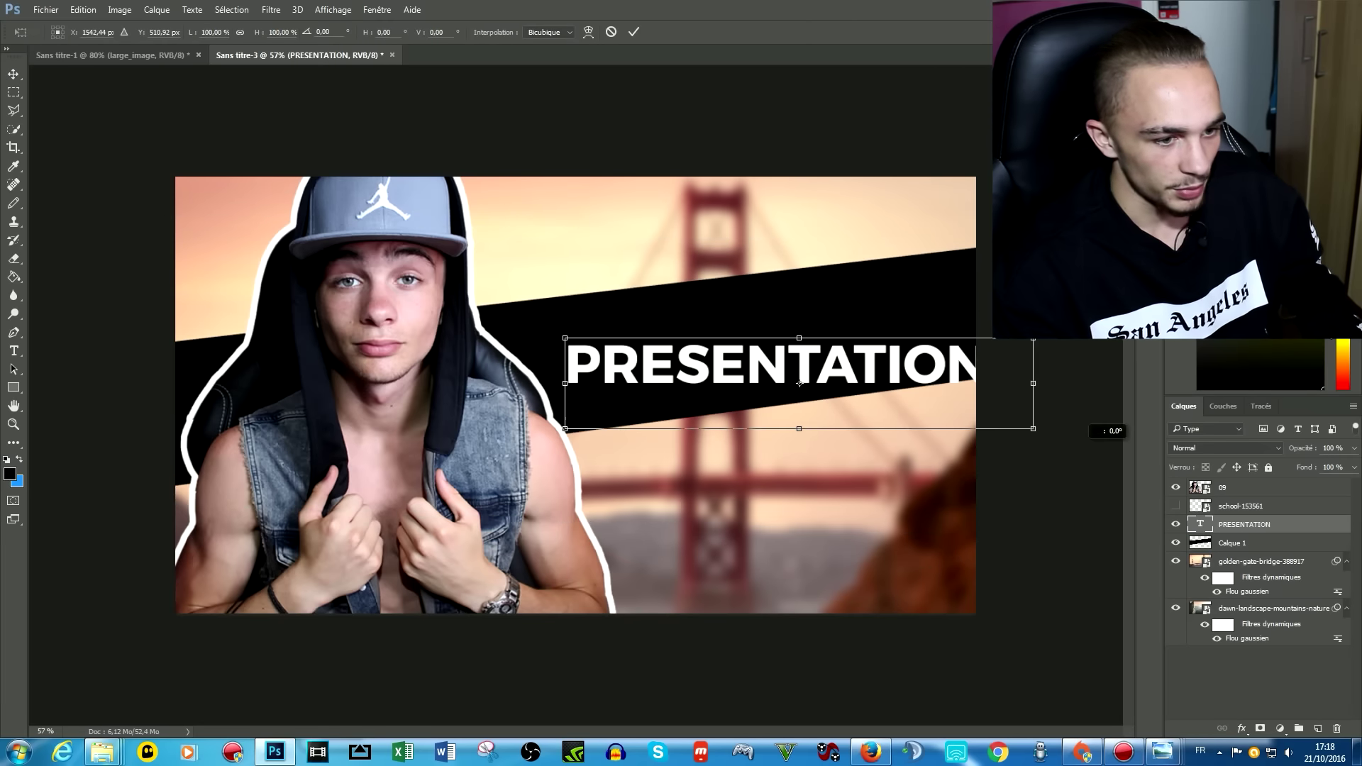
# Step: Tilt the title text to follow the band and set MA CHAINE to 152 pt
pyautogui.moveTo(1075, 408); pyautogui.dragTo(1071, 397)
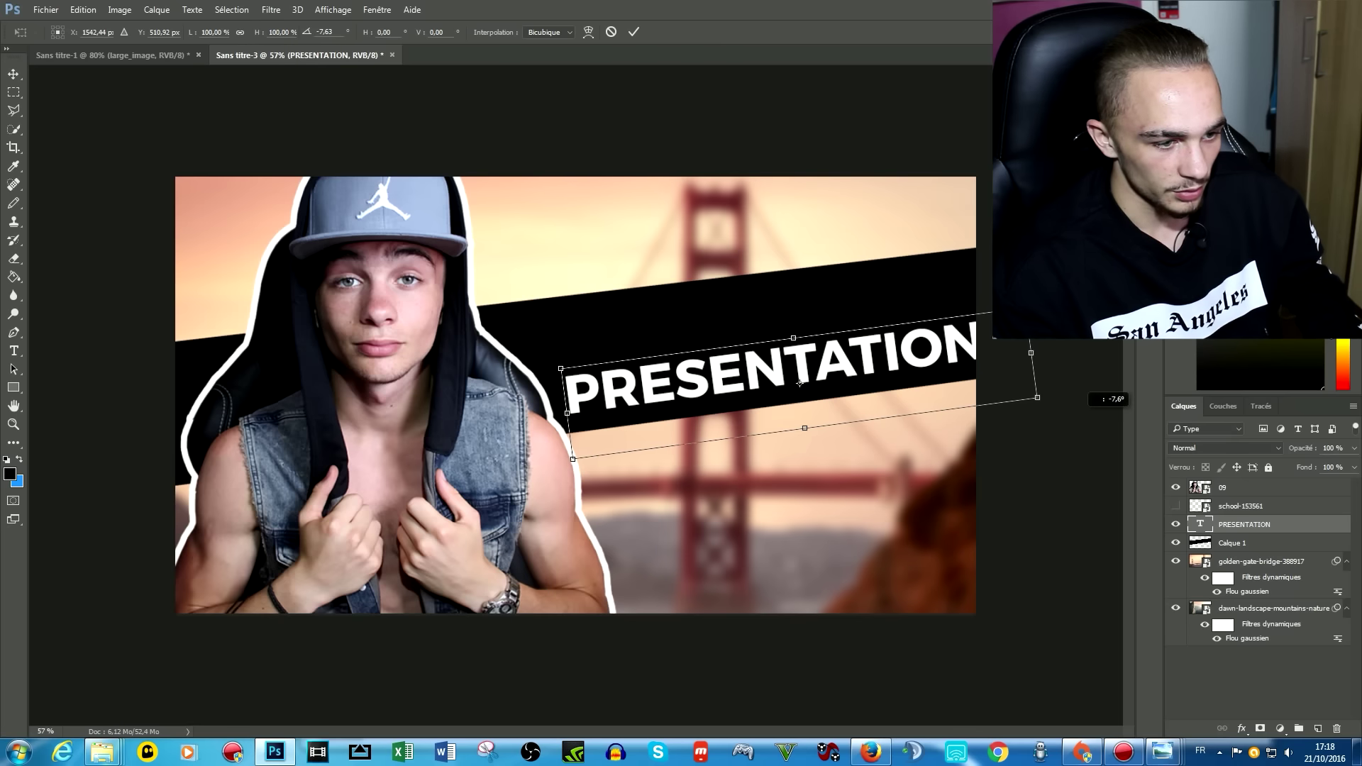
pyautogui.moveTo(1074, 397); pyautogui.dragTo(1072, 392)
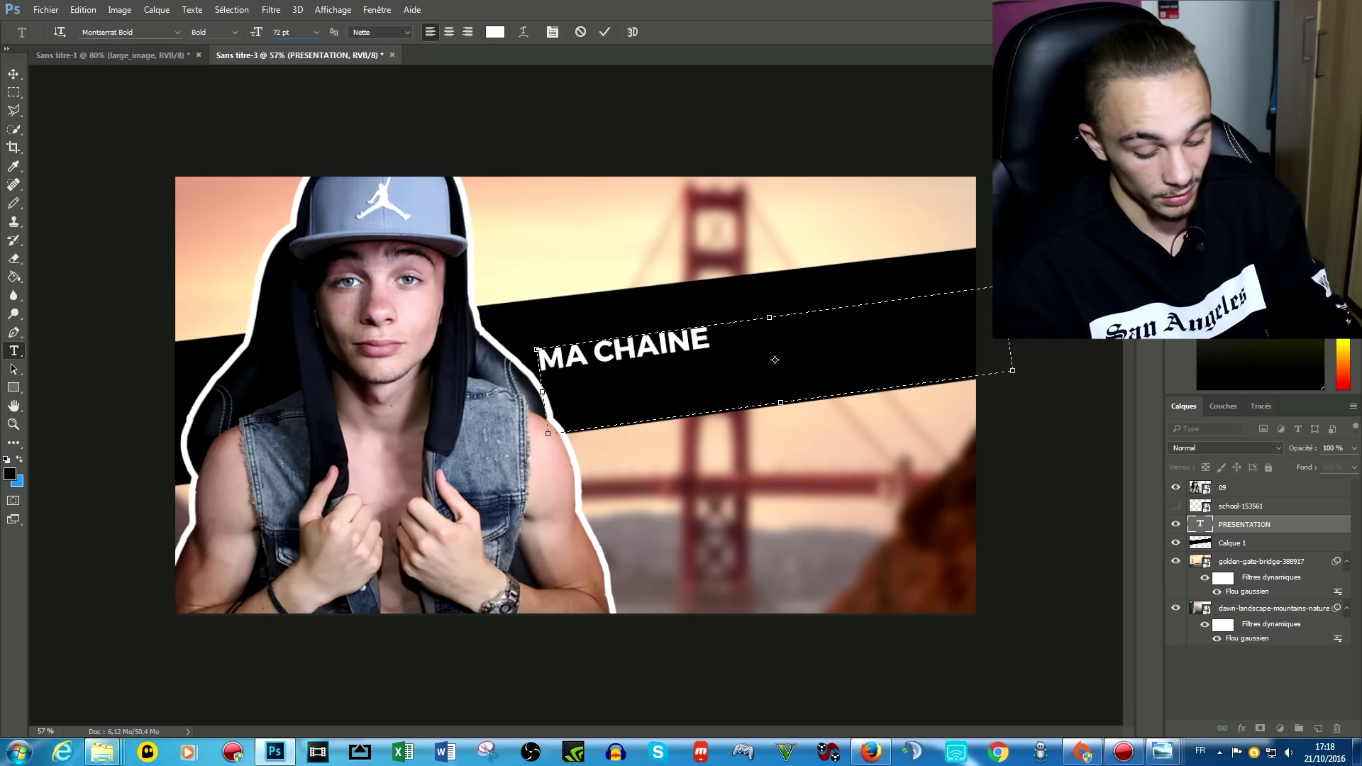
pyautogui.hotkey('ctrl', 'a')
pyautogui.write('152')
pyautogui.press('Return')
pyautogui.click(13, 74)
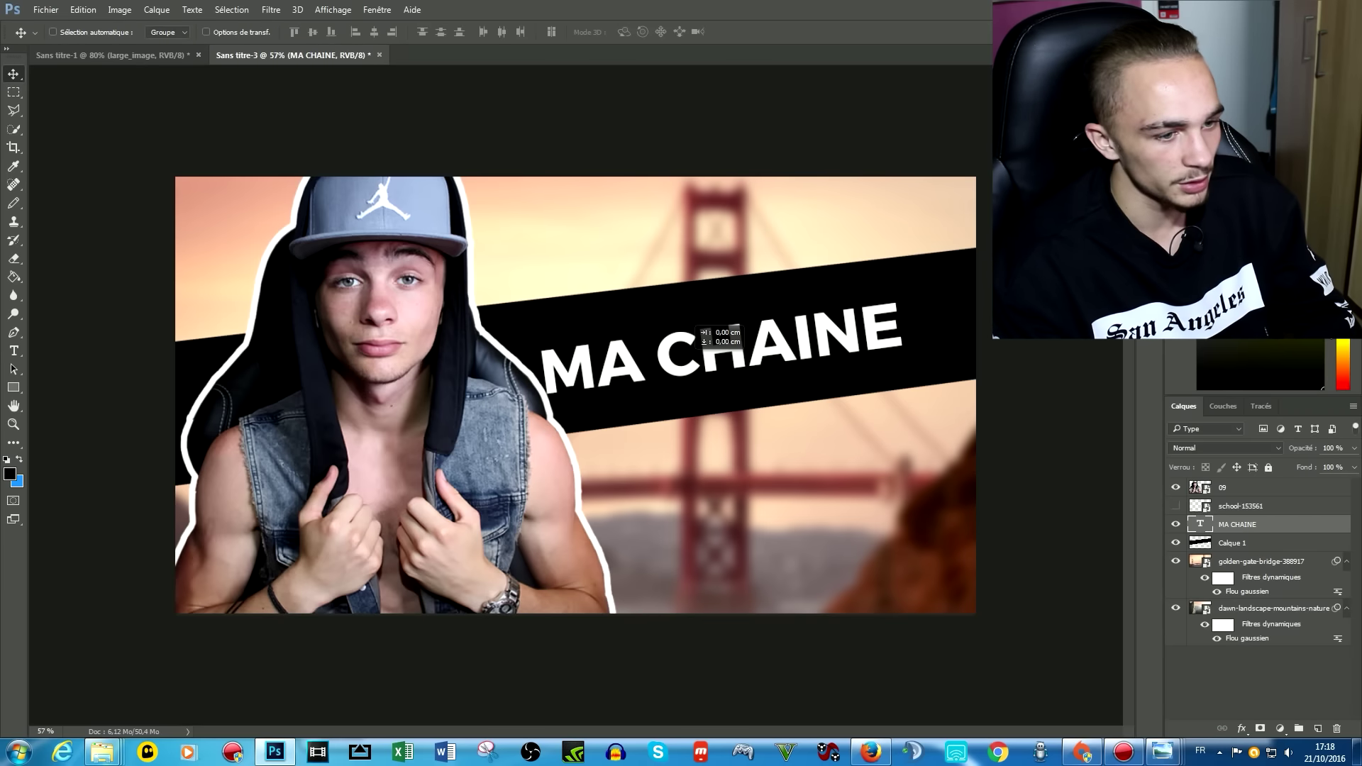
# Step: Move the MA CHAINE text right and enlarge it to about 117%
pyautogui.moveTo(702, 333); pyautogui.dragTo(727, 326)
pyautogui.hotkey('ctrl', 't')
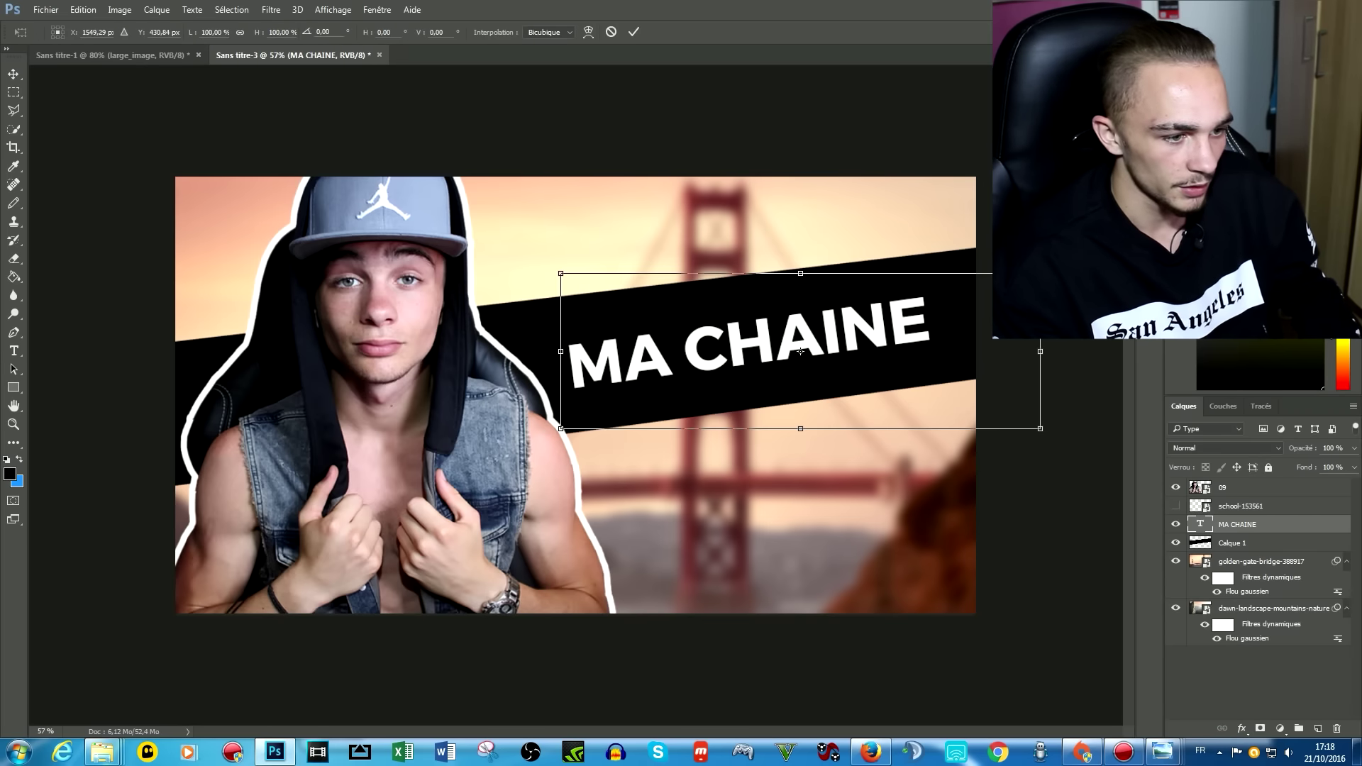
pyautogui.moveTo(560, 429); pyautogui.dragTo(534, 444)
pyautogui.moveTo(800, 351); pyautogui.dragTo(812, 352)
pyautogui.moveTo(534, 262); pyautogui.dragTo(542, 245)
pyautogui.press('Return')
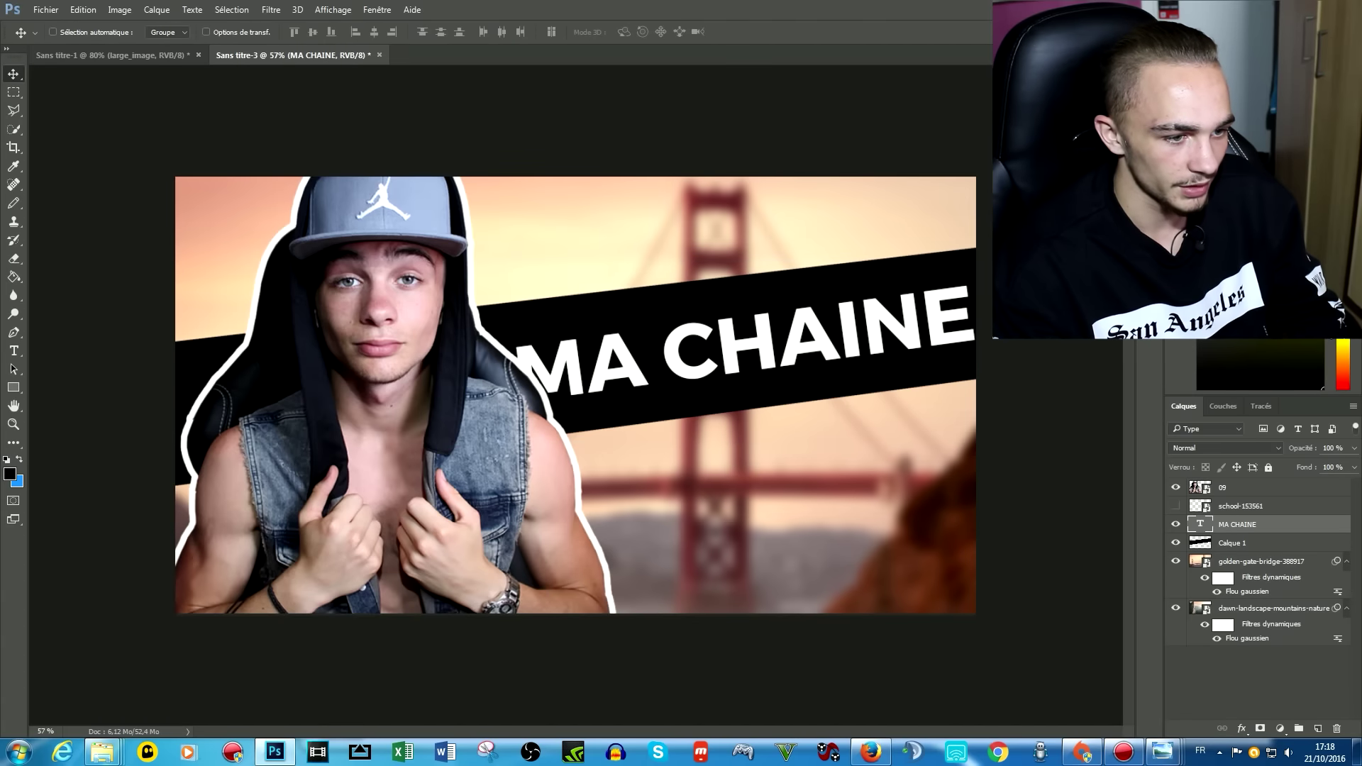
# Step: Nudge the black band layer Calque 1 up slightly
pyautogui.click(1231, 543)
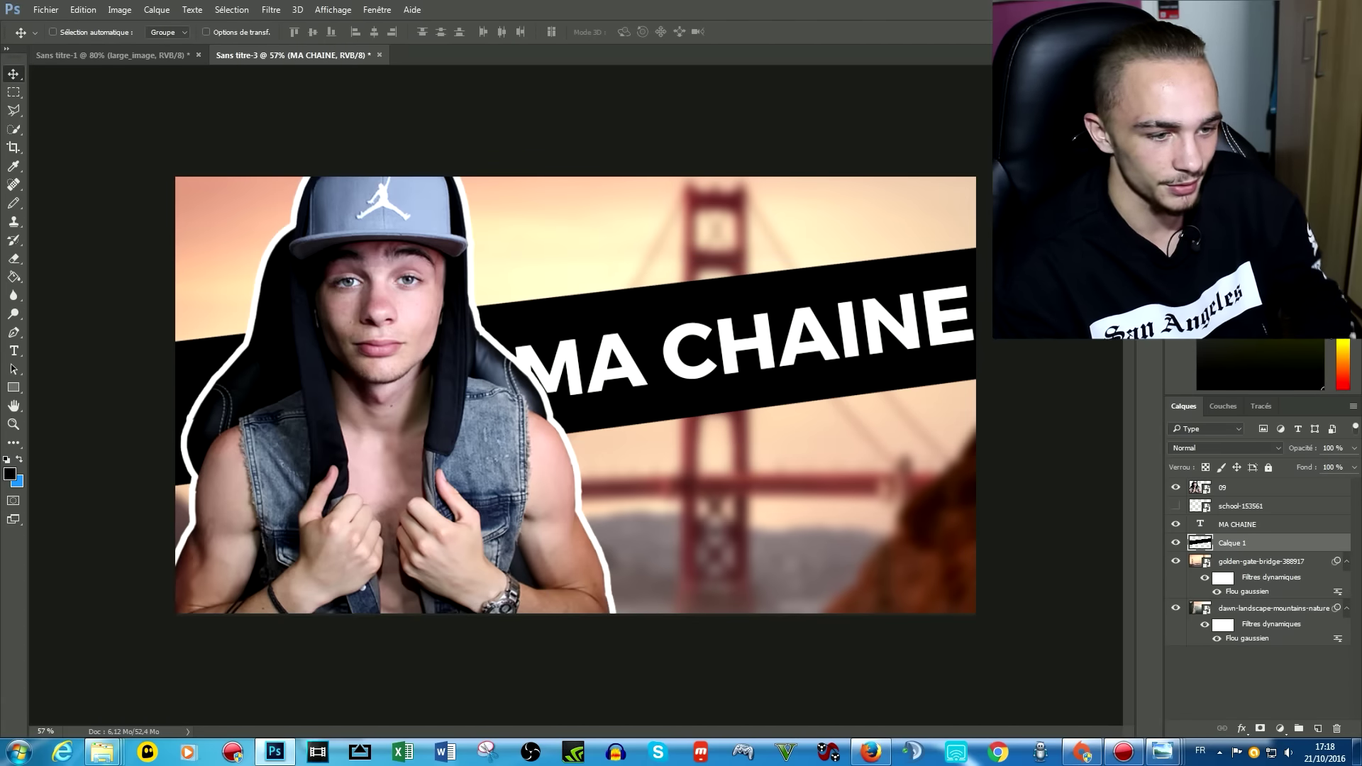
pyautogui.hotkey('ctrl', 't')
pyautogui.moveTo(567, 490); pyautogui.dragTo(567, 477)
pyautogui.press('Return')
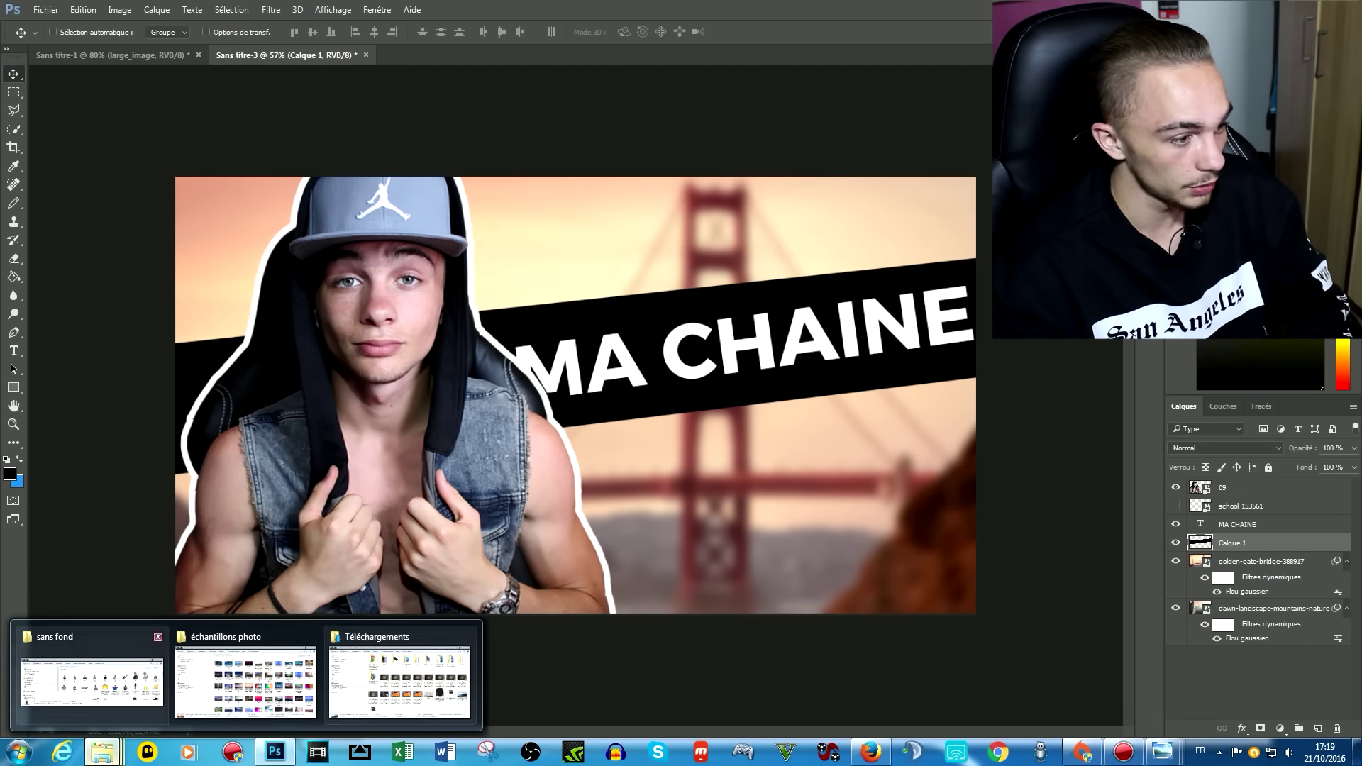
# Step: Drag the Chopper image from the cut-out folder onto the canvas
pyautogui.click(91, 677)
pyautogui.moveTo(709, 322); pyautogui.dragTo(585, 368)
pyautogui.moveTo(939, 581); pyautogui.dragTo(638, 284)
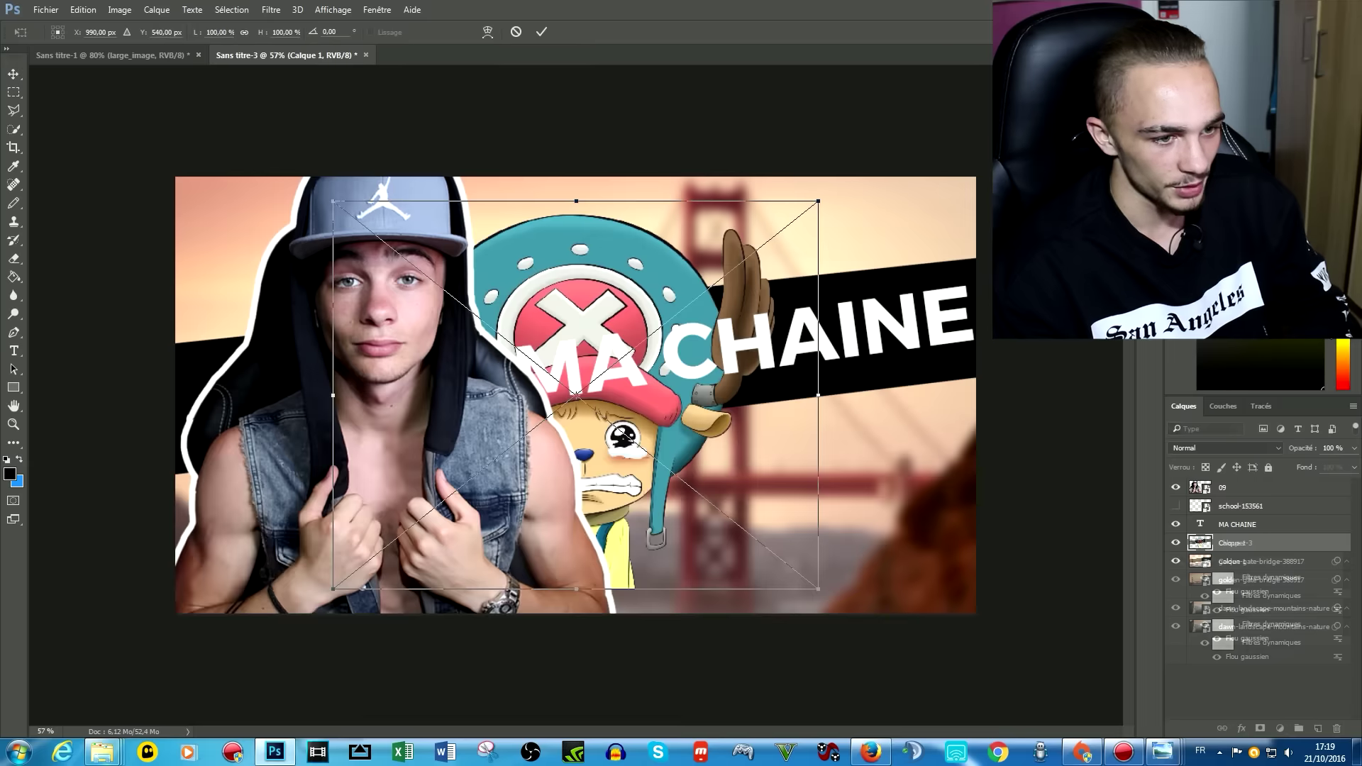
pyautogui.moveTo(578, 439)
pyautogui.mouseDown()
pyautogui.moveTo(783, 213)
pyautogui.moveTo(950, 234)
pyautogui.mouseUp()
pyautogui.press('Return')
# Step: Shrink Chopper to about 35%, move it top-right and place it below the black band
pyautogui.hotkey('ctrl', 't')
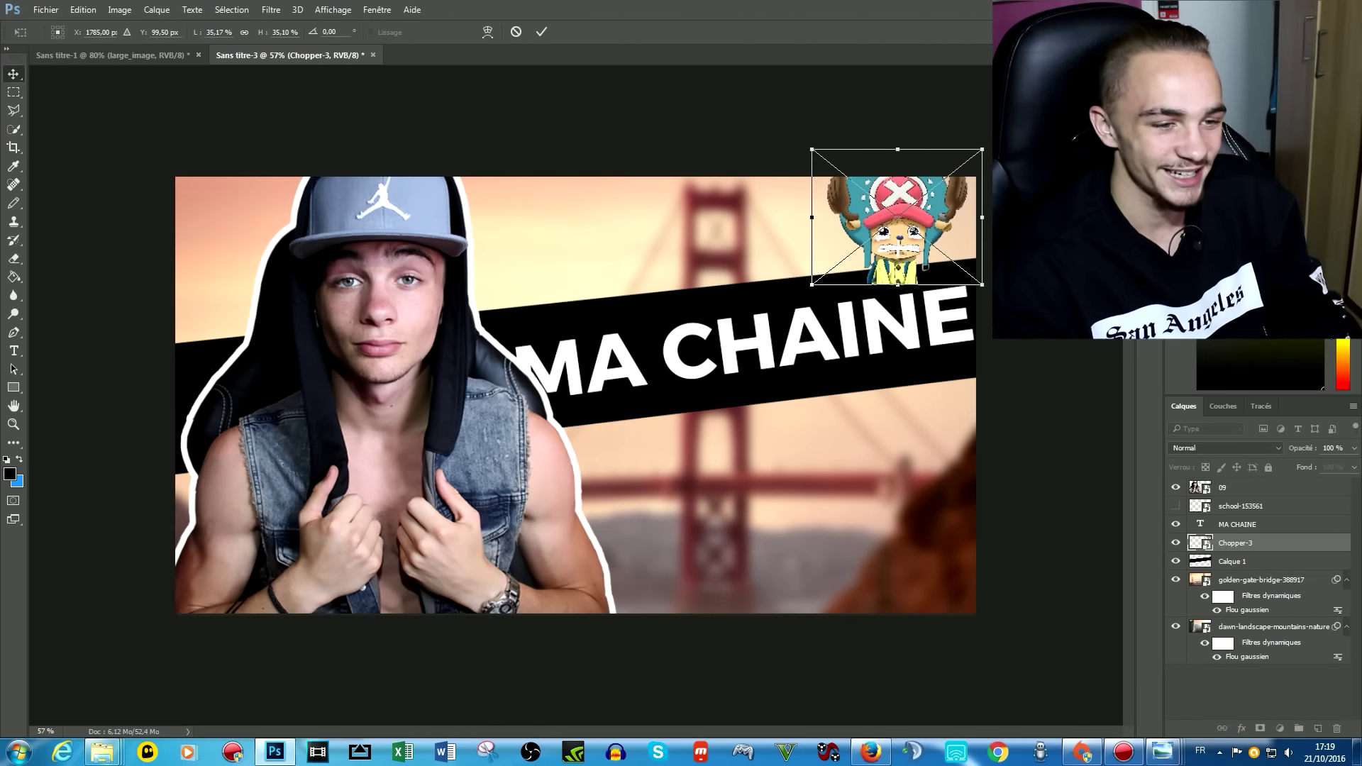
pyautogui.press('Return')
pyautogui.moveTo(914, 227); pyautogui.dragTo(929, 227)
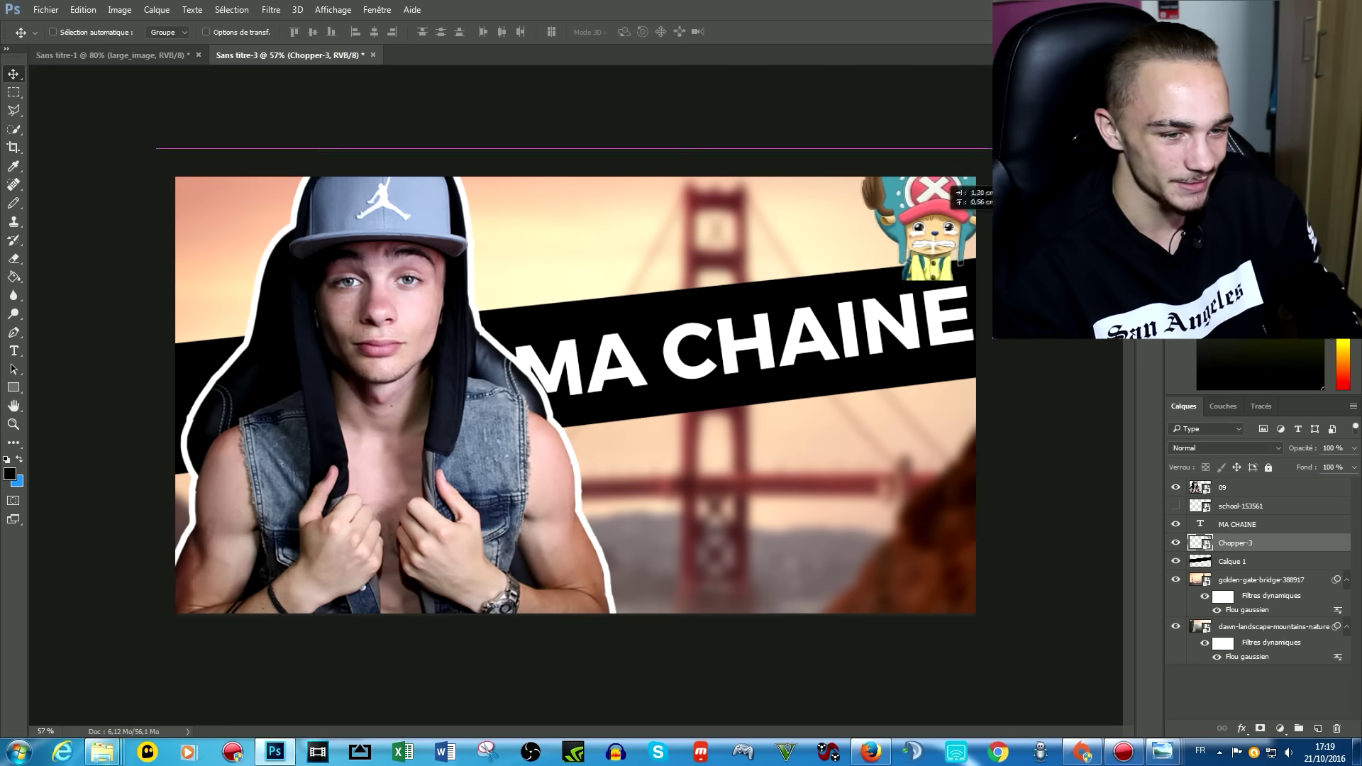
pyautogui.moveTo(1248, 543); pyautogui.dragTo(1248, 569)
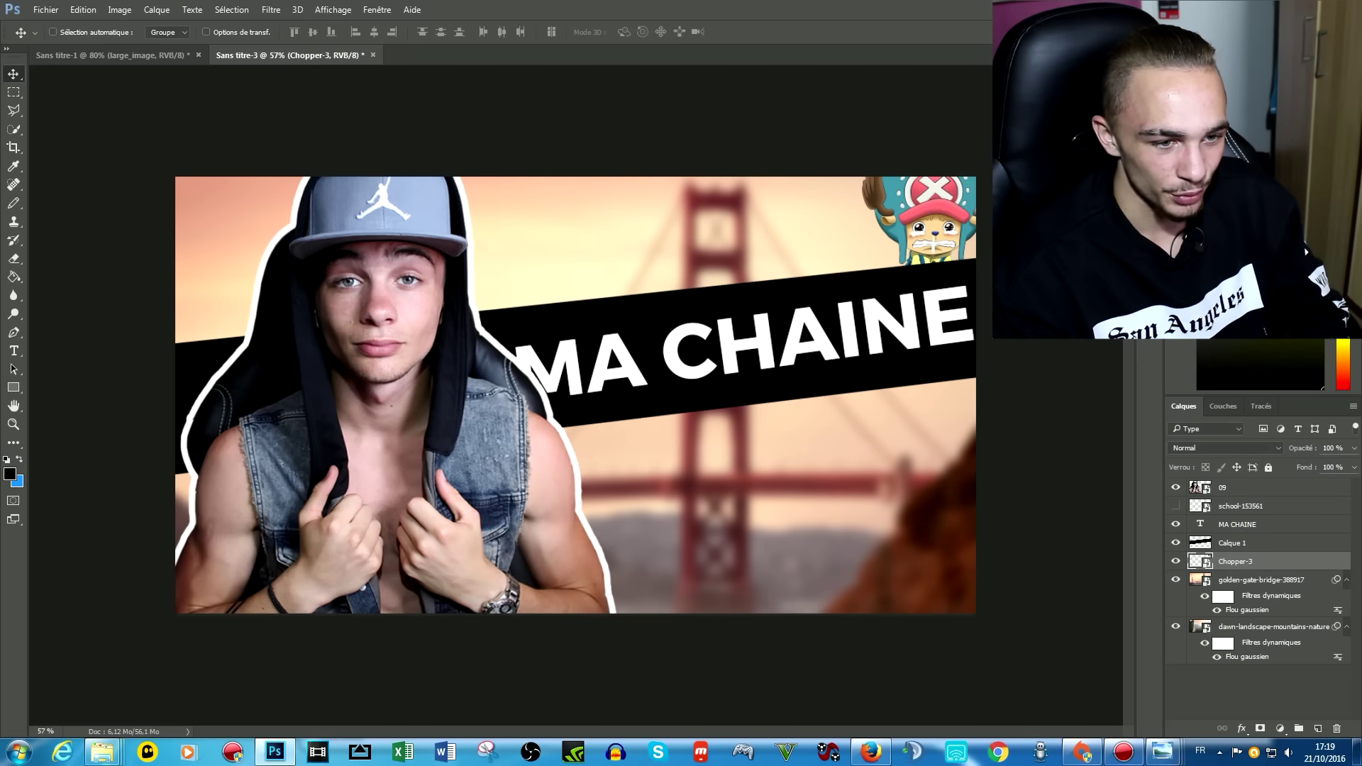
pyautogui.moveTo(972, 204); pyautogui.dragTo(964, 201)
pyautogui.scroll(-3, 966, 201)
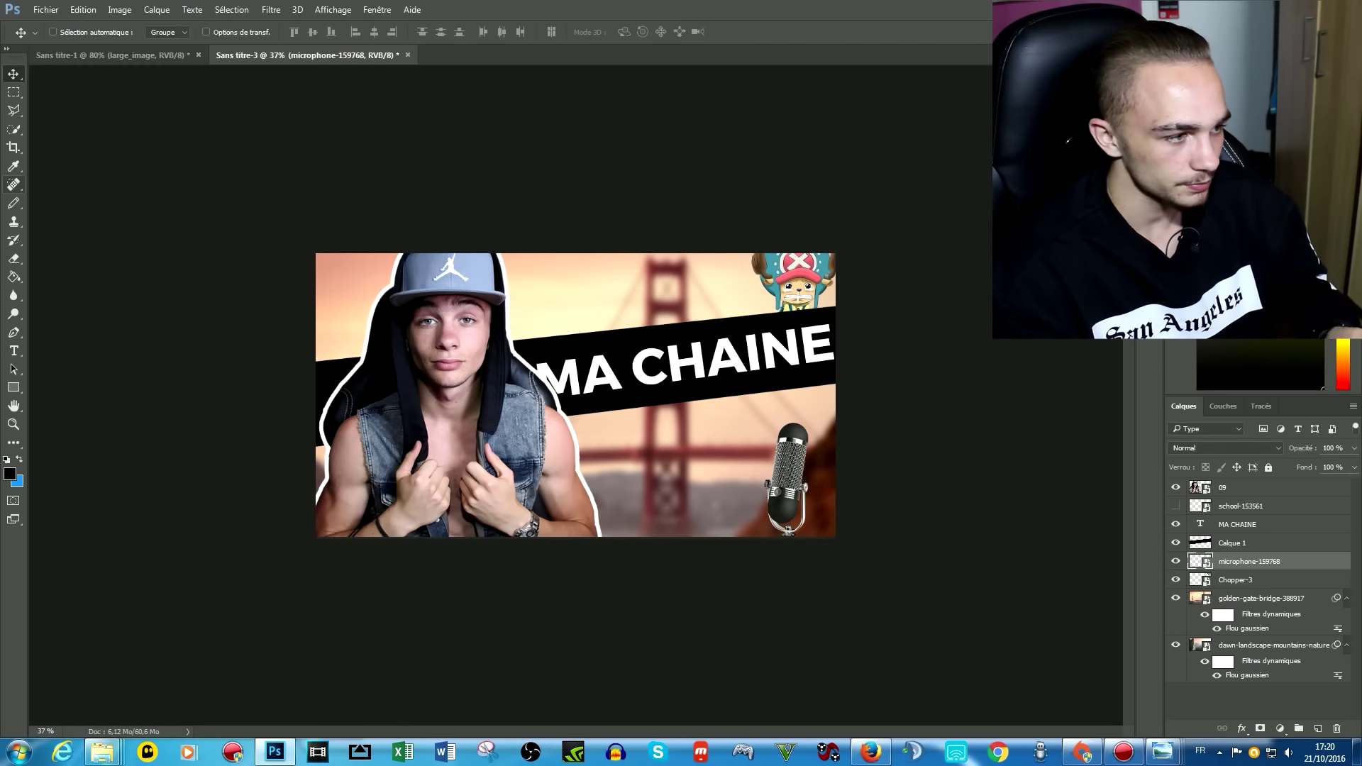
# Step: Fill a rectangular strip with black on a new layer
pyautogui.press('m')
pyautogui.moveTo(315, 290); pyautogui.dragTo(836, 395)
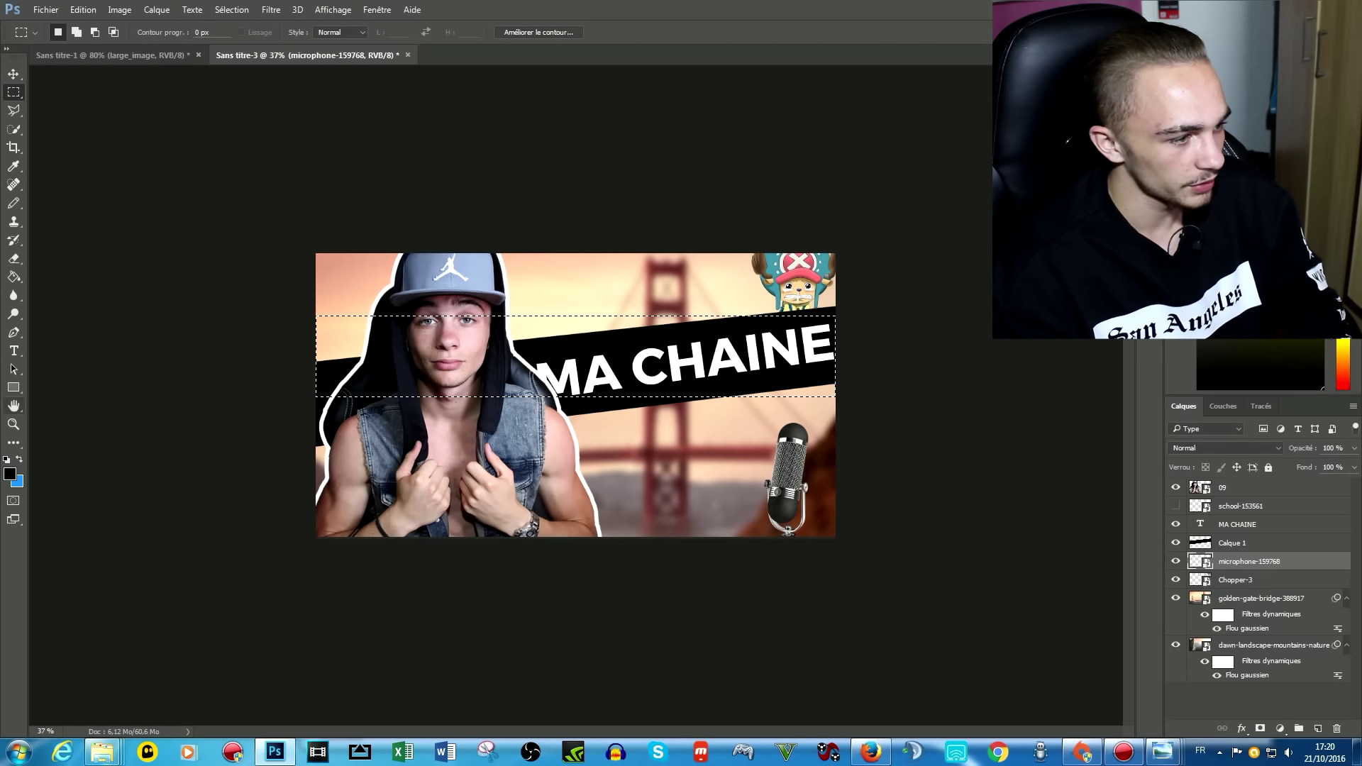
pyautogui.press('u')
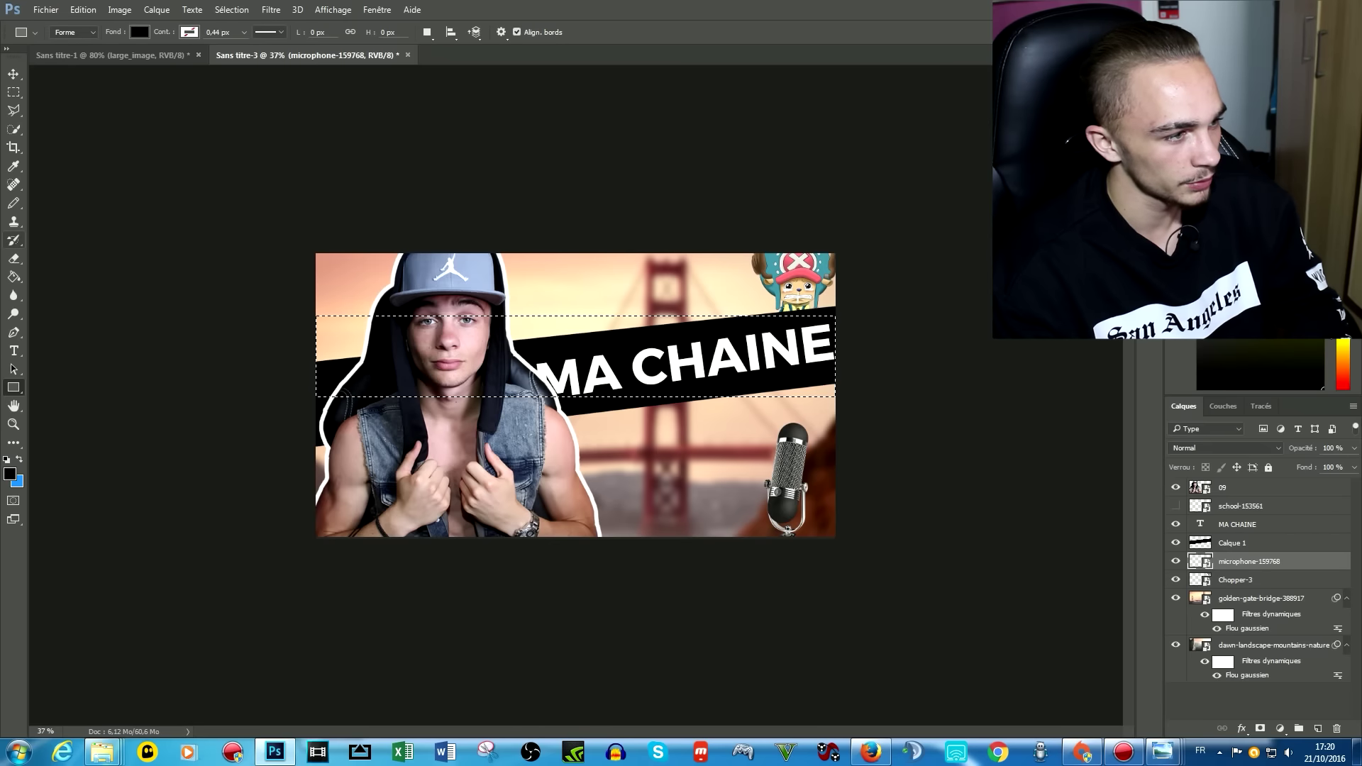
pyautogui.press('g')
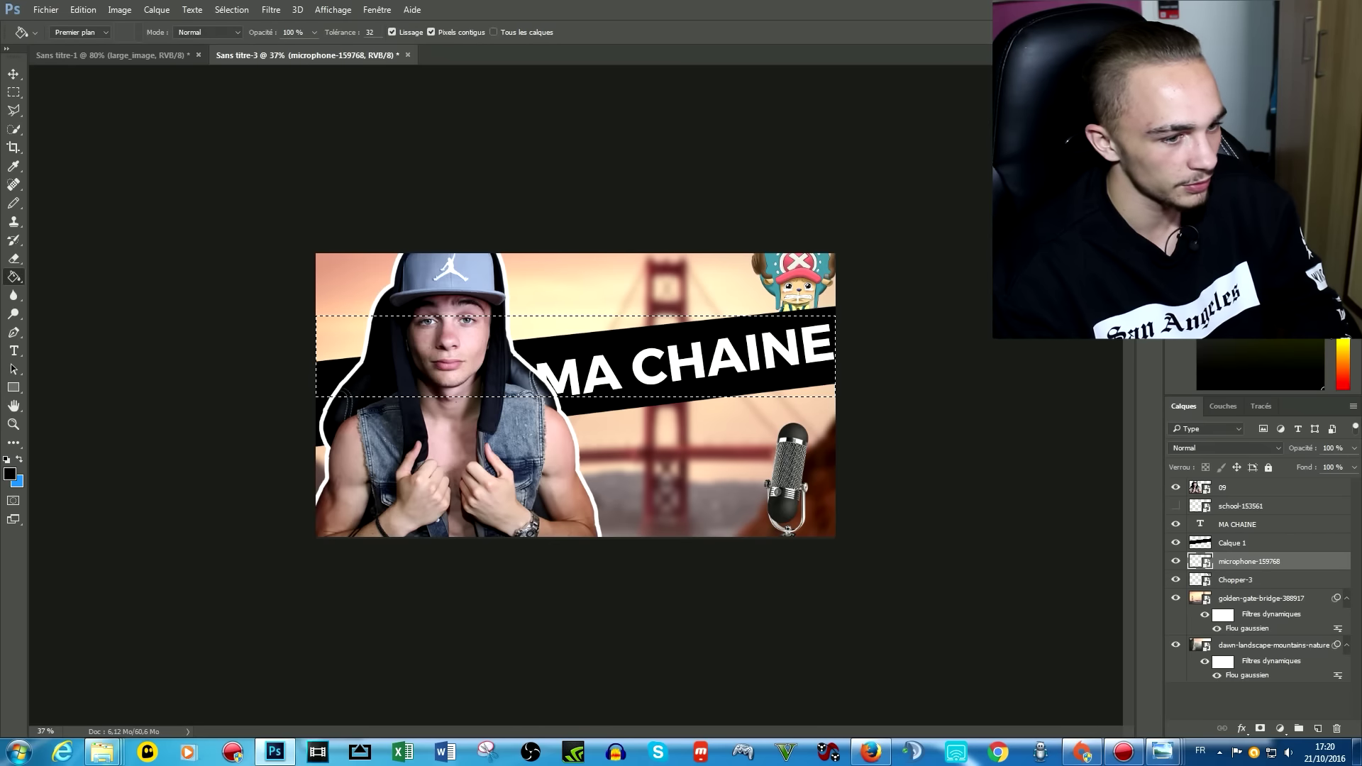
pyautogui.hotkey('ctrl', 'alt', 'shift', 'n')
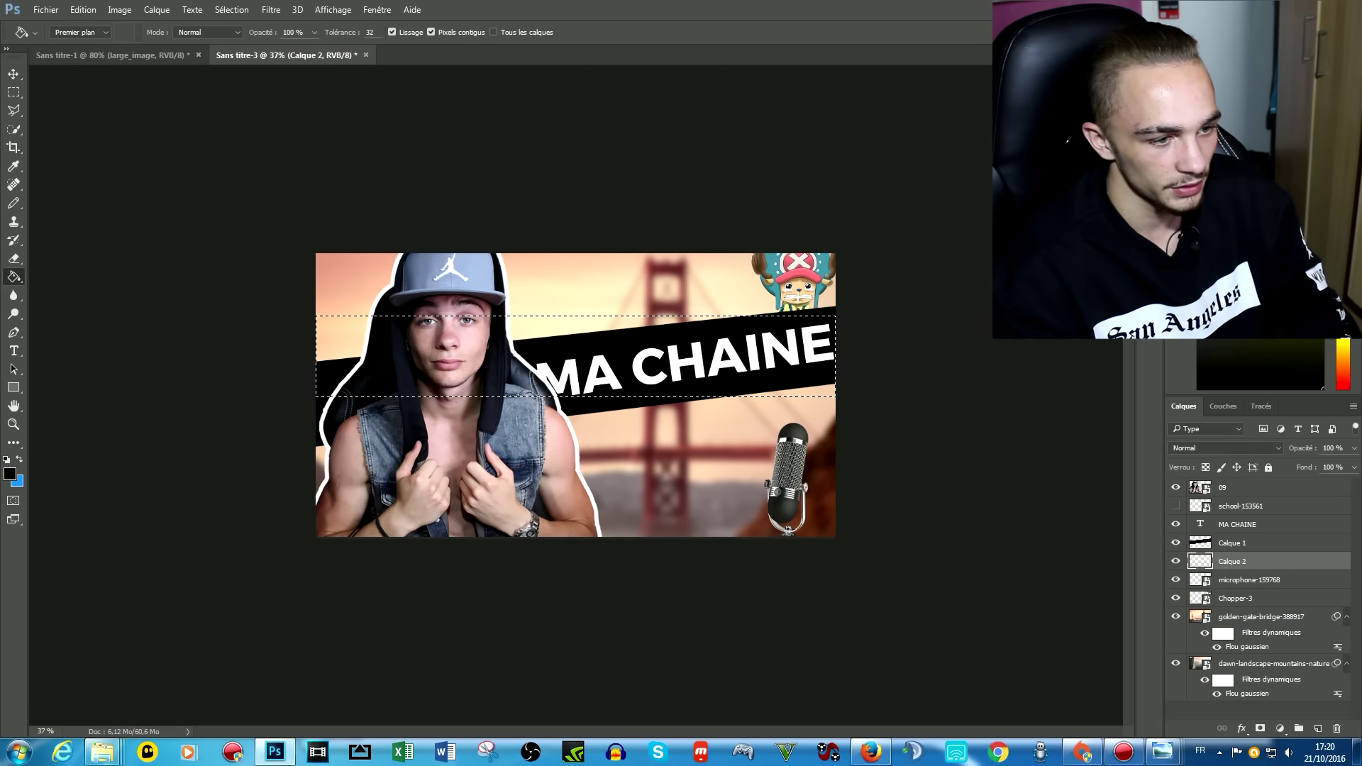
pyautogui.hotkey('alt', 'BackSpace')
# Step: Rotate and position the new black strip as a diagonal band
pyautogui.hotkey('ctrl', 't')
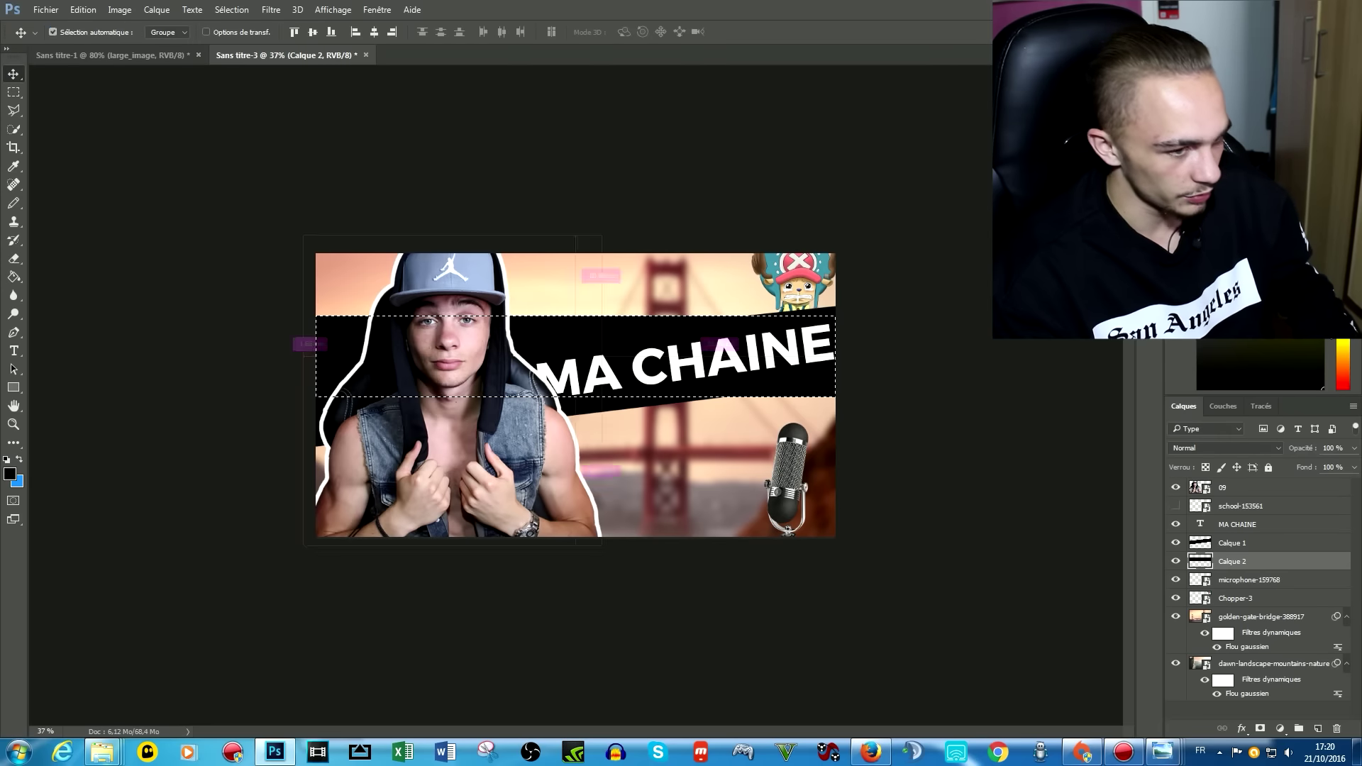
pyautogui.moveTo(895, 395); pyautogui.dragTo(897, 358)
pyautogui.moveTo(638, 358); pyautogui.dragTo(647, 381)
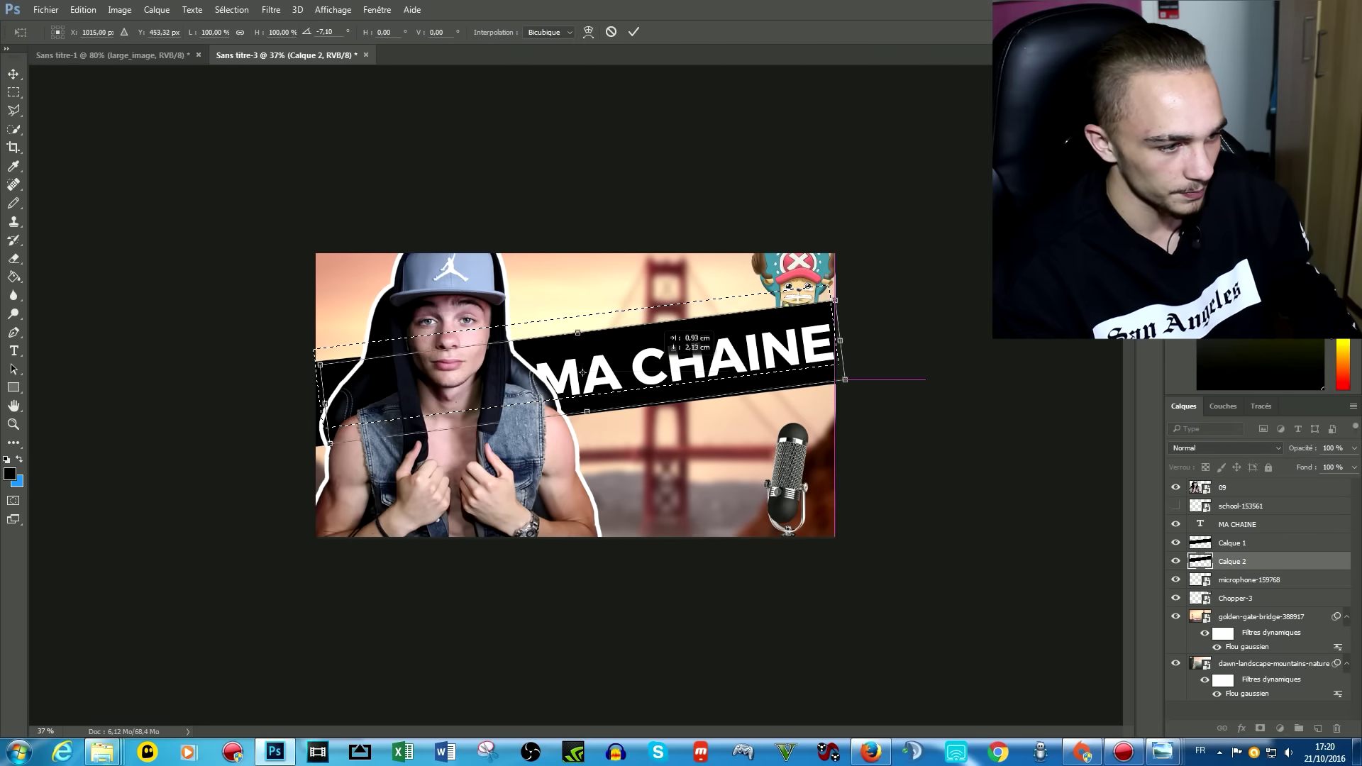
pyautogui.moveTo(895, 376); pyautogui.dragTo(895, 391)
pyautogui.moveTo(553, 381); pyautogui.dragTo(561, 374)
pyautogui.moveTo(926, 402); pyautogui.dragTo(933, 386)
pyautogui.press('Return')
# Step: Hide the original band Calque 1 and reselect the MA CHAINE text layer
pyautogui.click(1175, 542)
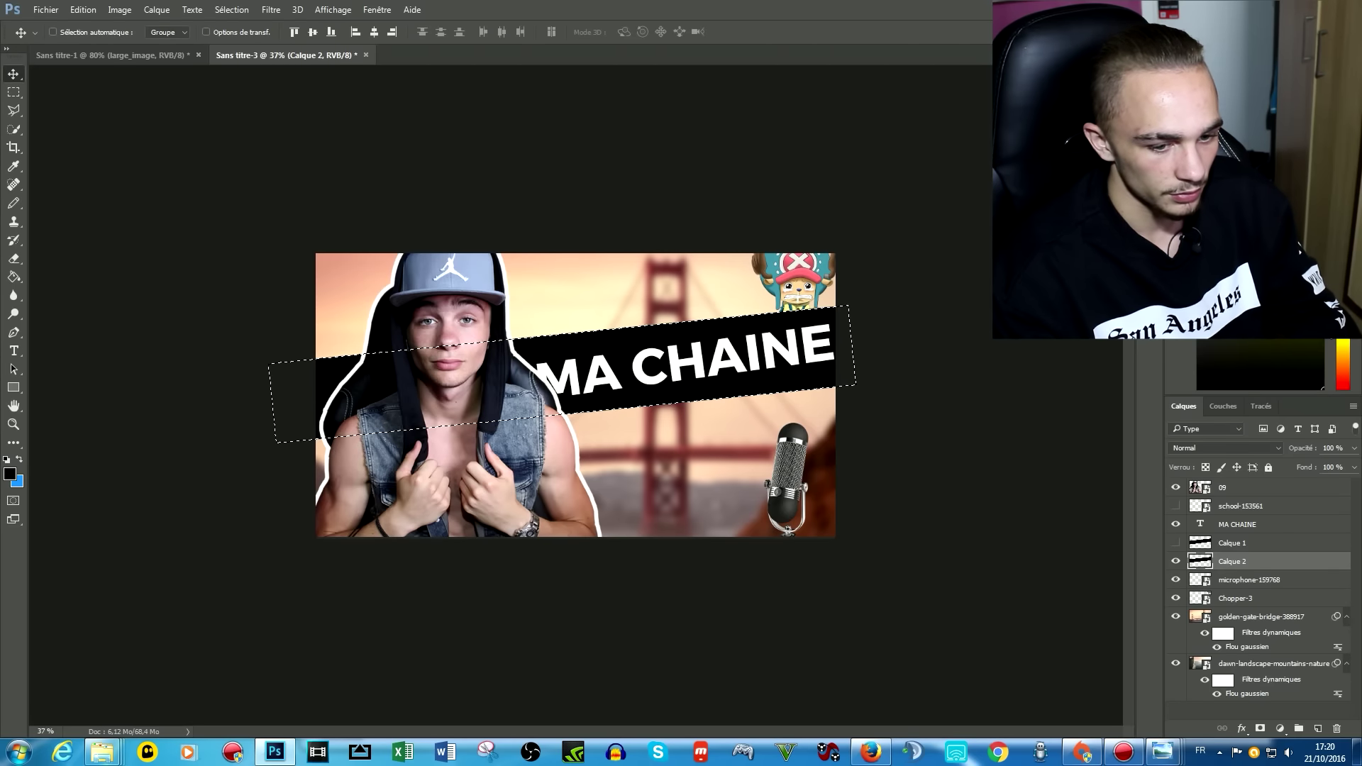
pyautogui.press('m')
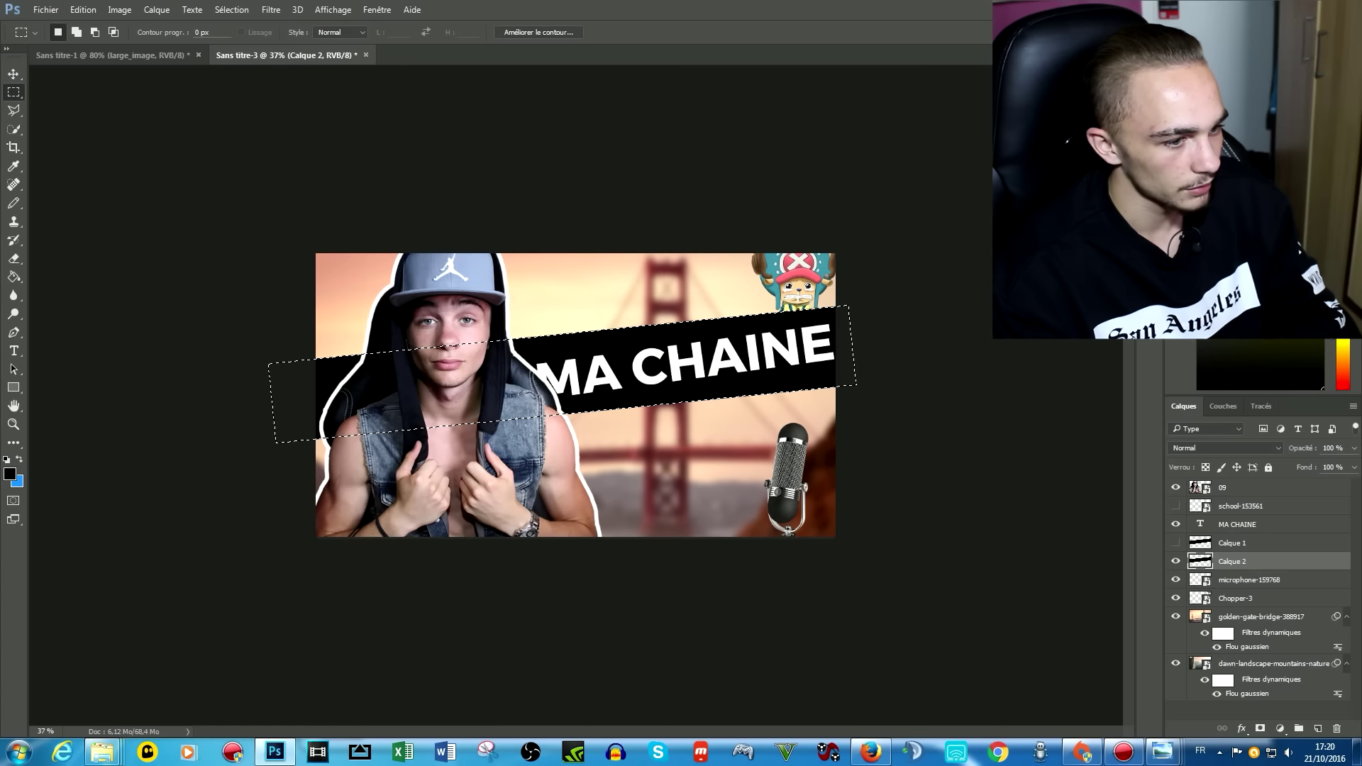
pyautogui.hotkey('alt', ']')
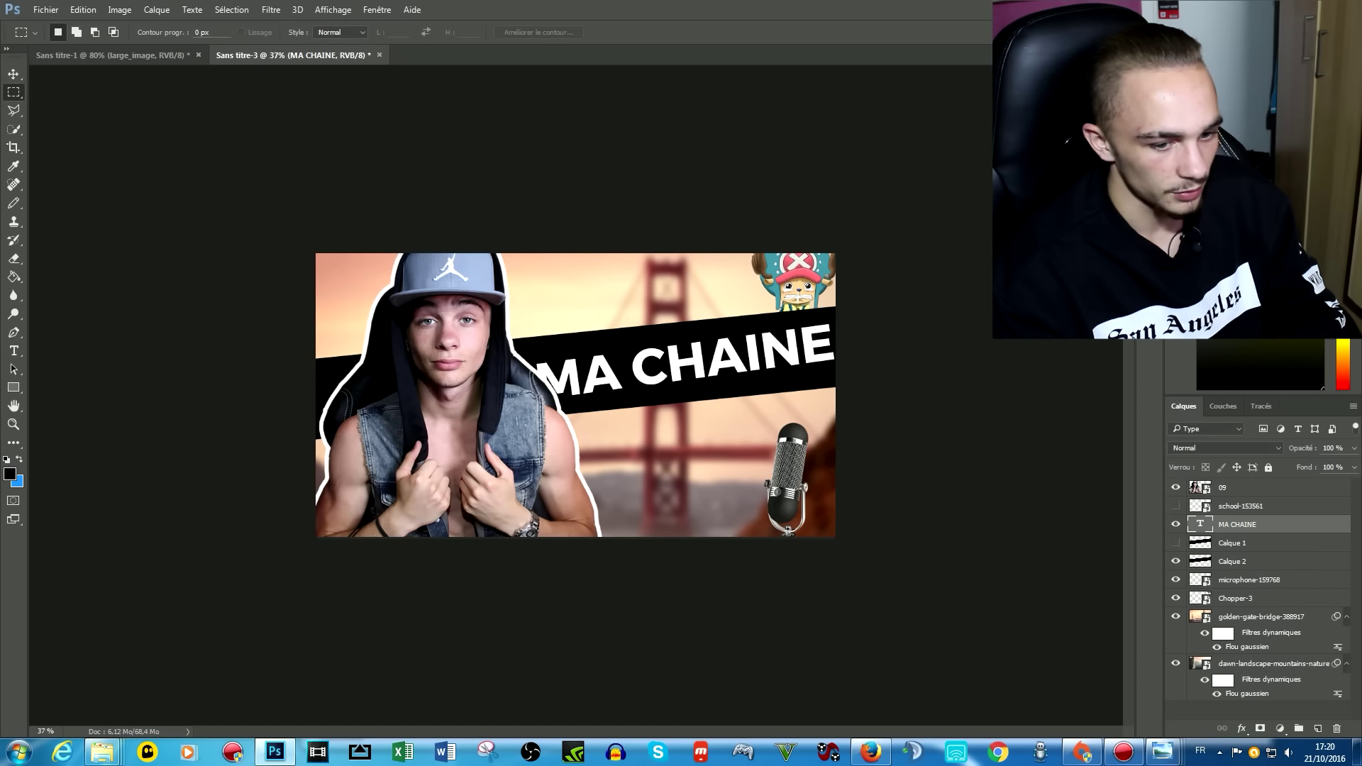
pyautogui.hotkey('ctrl', 't')
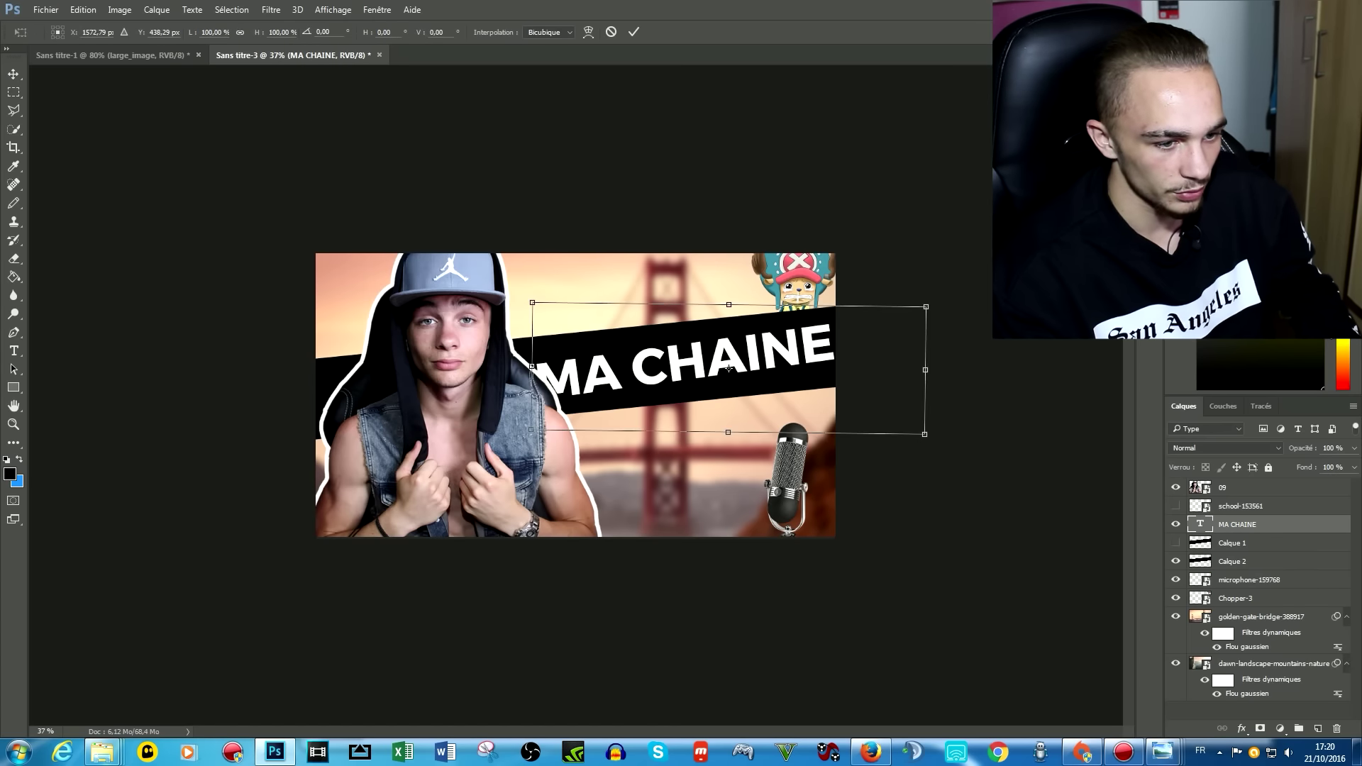
pyautogui.press('Return')
pyautogui.press('v')
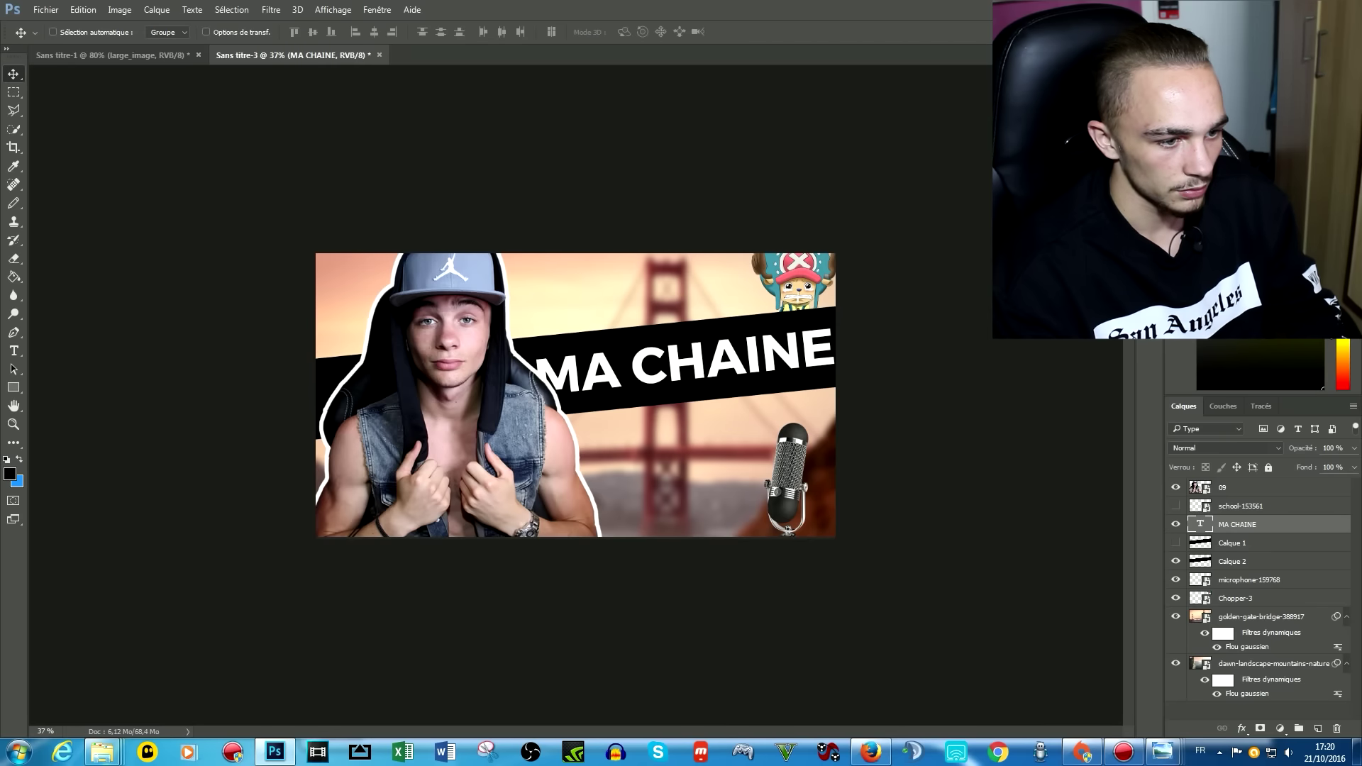
pyautogui.hotkey('alt', '[')
pyautogui.hotkey('alt', '[')
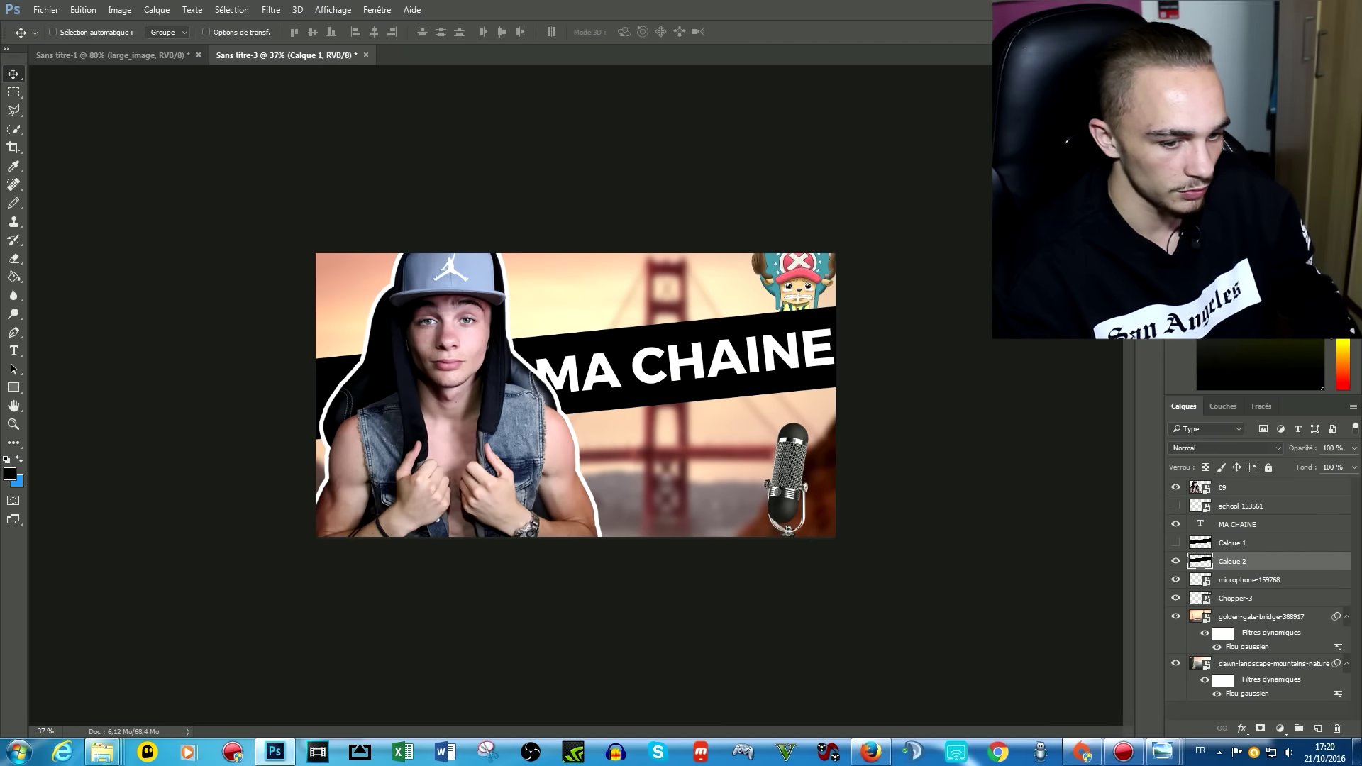
pyautogui.hotkey('alt', ']')
pyautogui.hotkey('alt', ']')
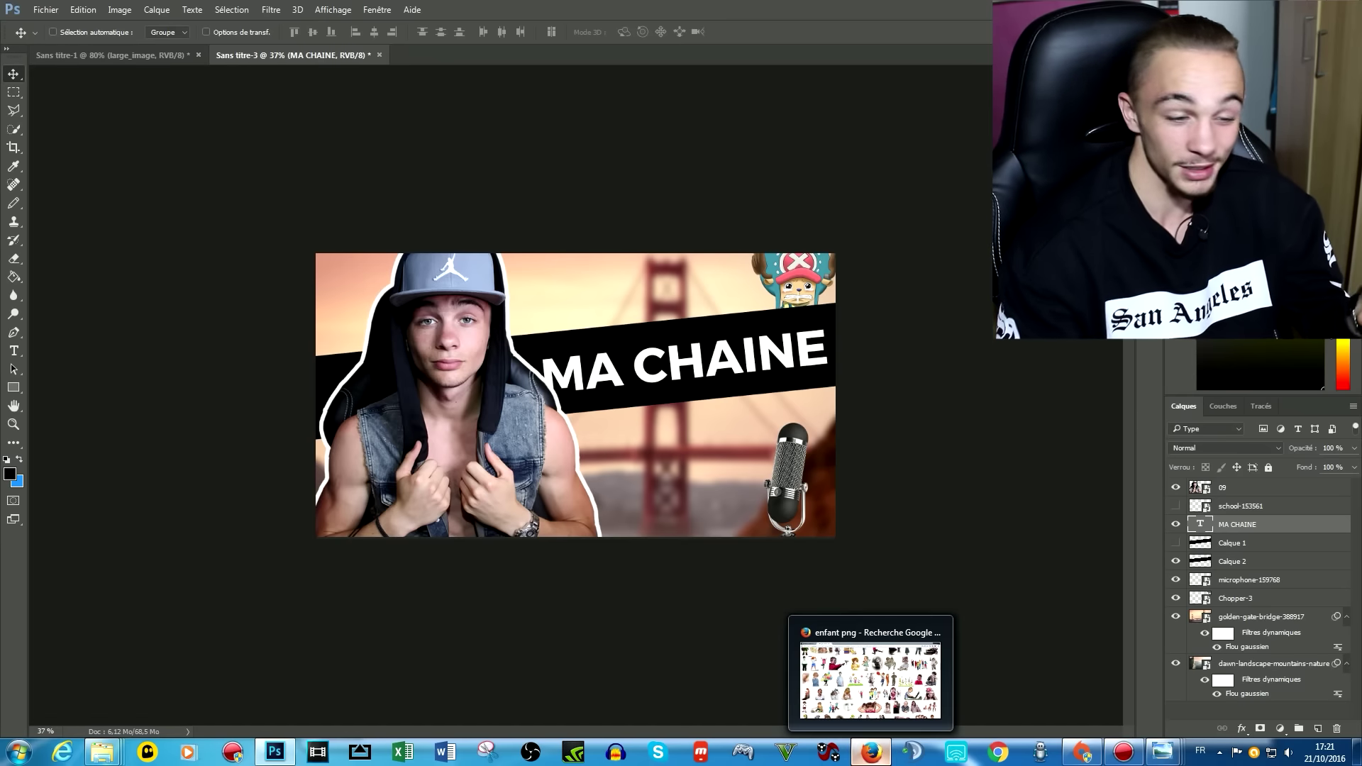
pyautogui.click(869, 679)
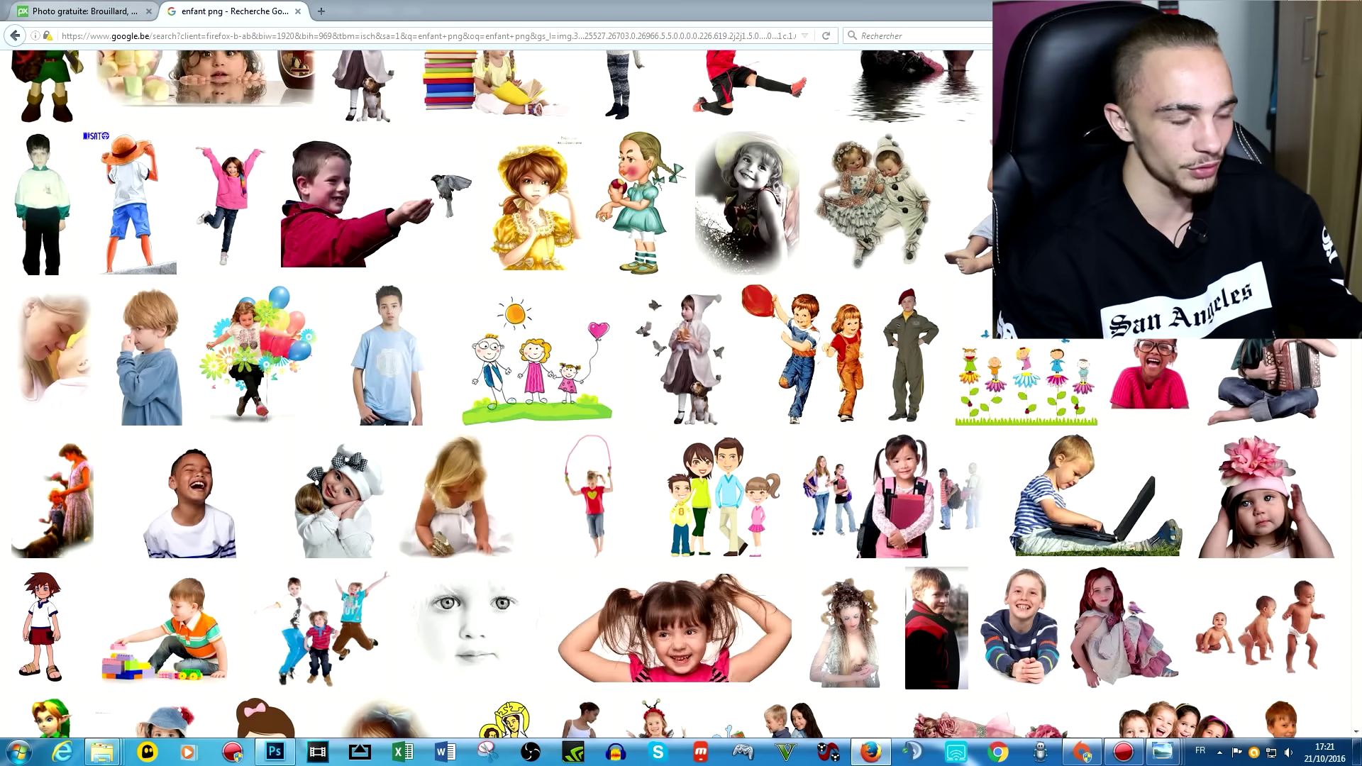
# Step: Switch to the open Pixabay browser tab
pyautogui.hotkey('ctrl', 'Tab')
# Step: Return to the Pixabay home page and scroll through its photo grid
pyautogui.click(139, 69)
pyautogui.scroll(-8, 681, 397)
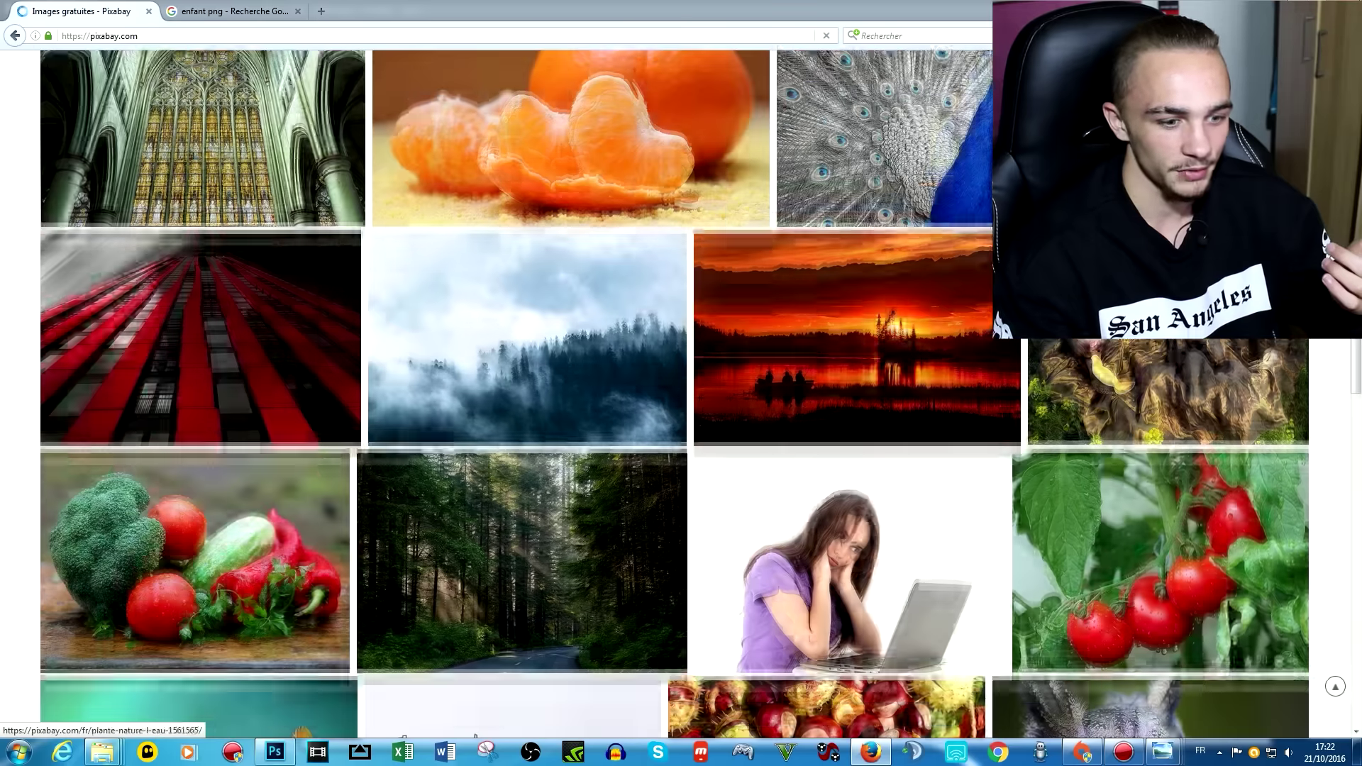